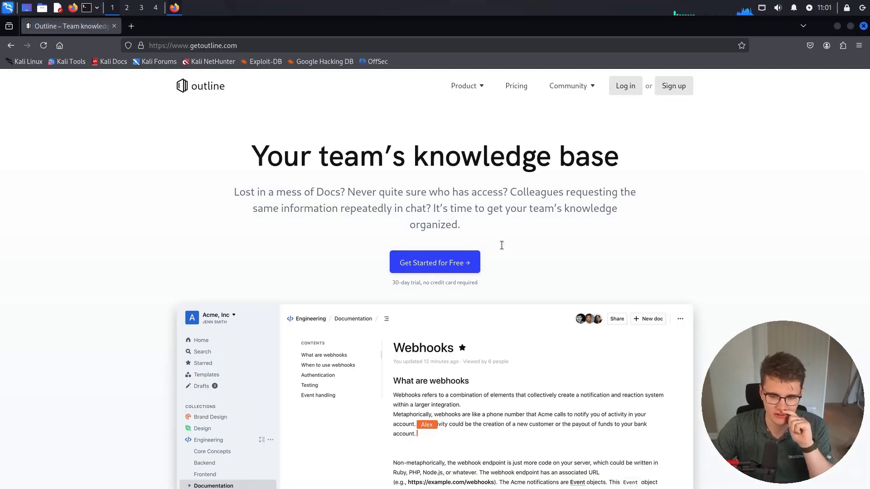
Step: Scroll through the Outline homepage, then restore and re-maximize the Firefox window
scroll(471, 276, down, 3)
scroll(472, 274, up, 3)
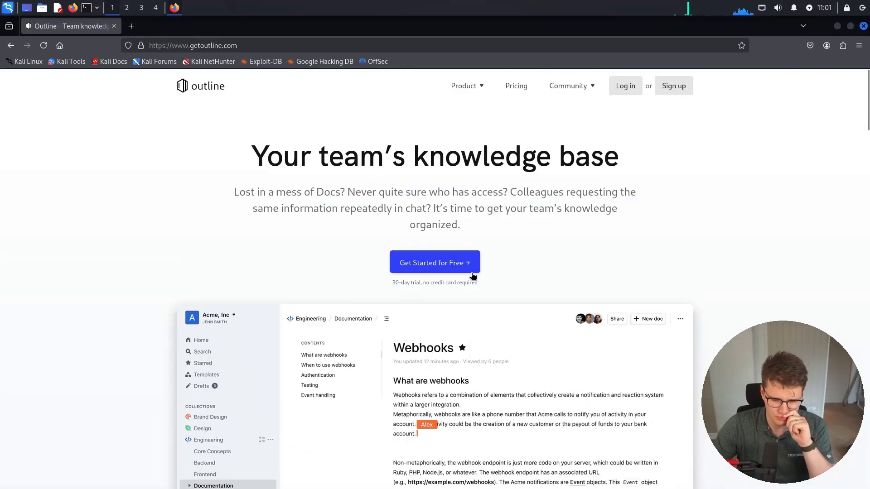
scroll(472, 274, down, 1)
scroll(472, 274, down, 2)
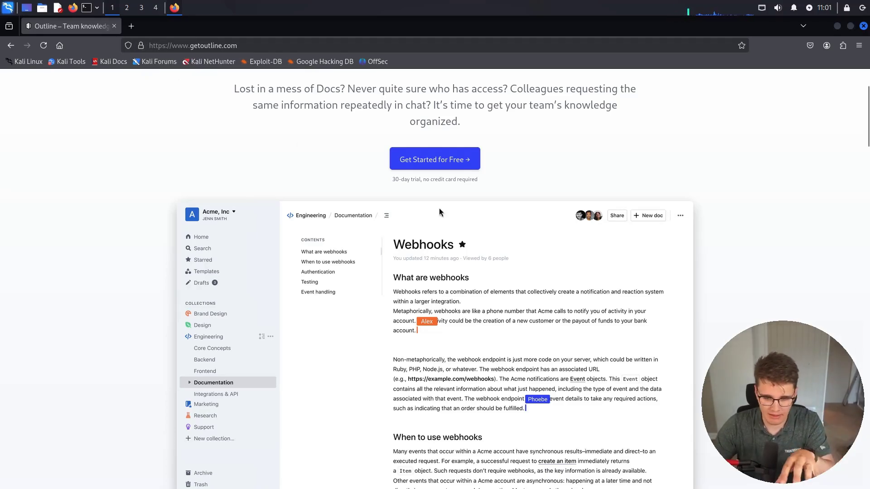
scroll(571, 259, down, 3)
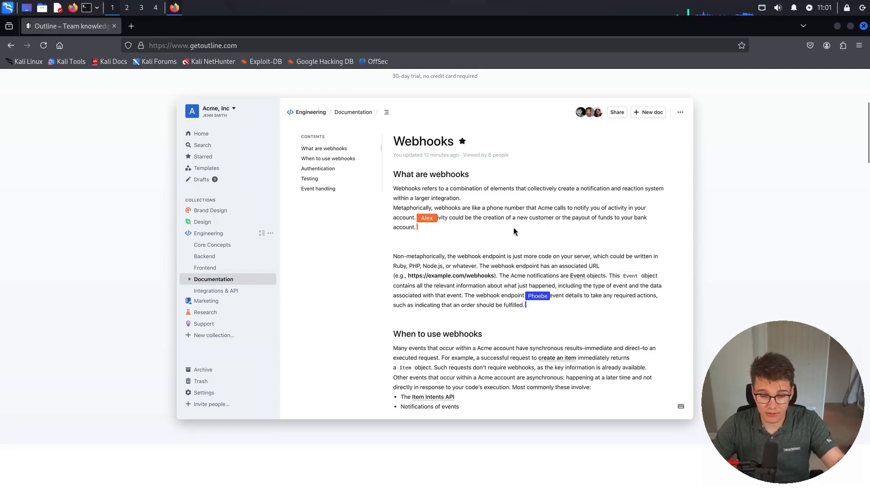
scroll(492, 269, up, 3)
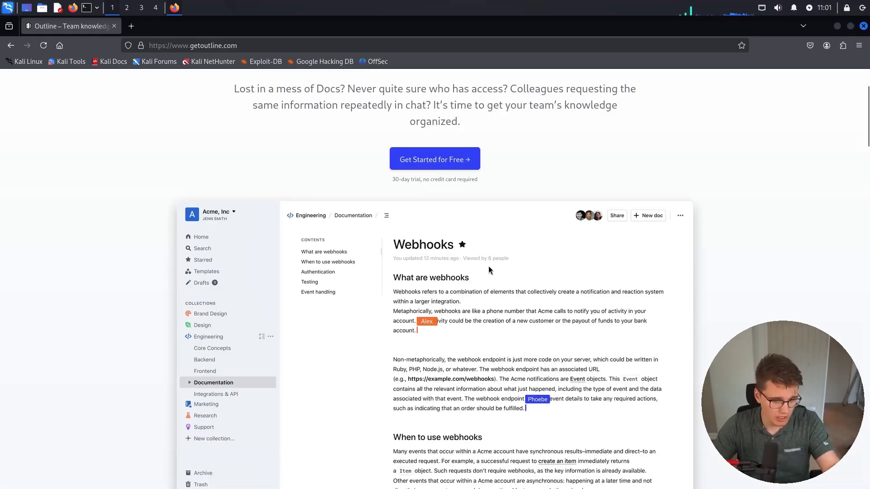
scroll(488, 270, up, 3)
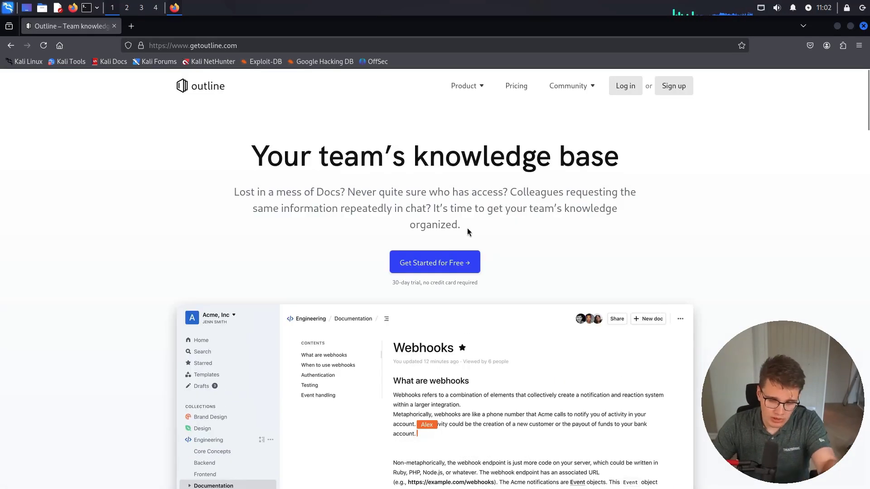
scroll(429, 239, down, 3)
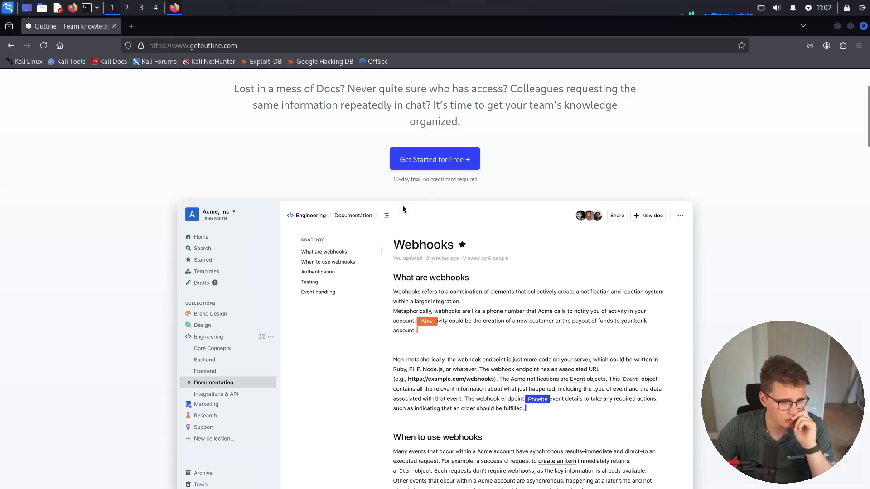
scroll(382, 199, down, 6)
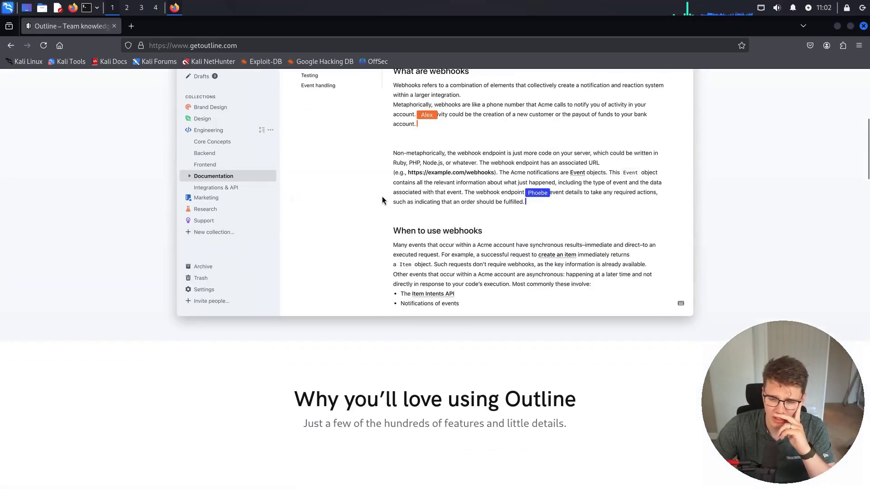
scroll(382, 197, down, 6)
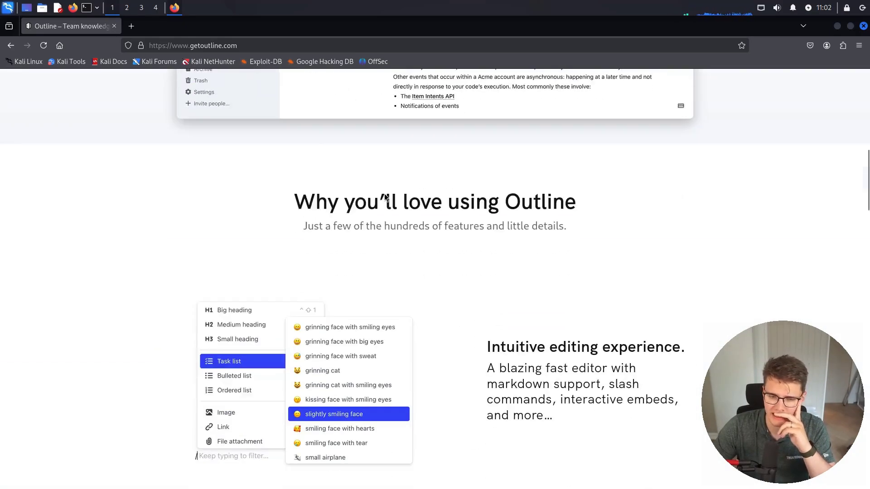
scroll(384, 198, down, 12)
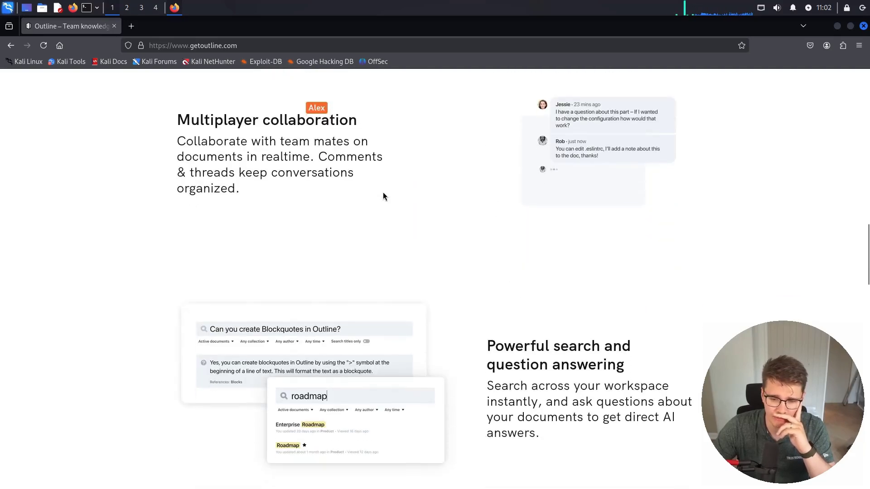
scroll(381, 195, up, 4)
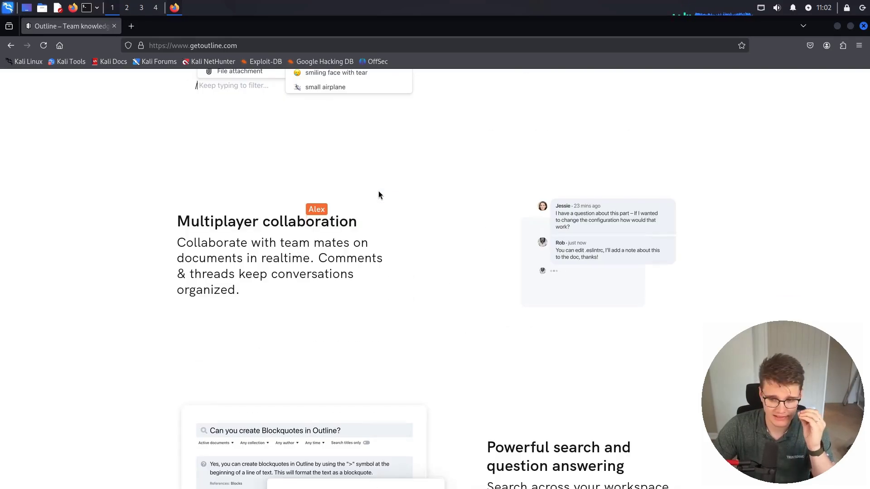
scroll(380, 195, down, 17)
scroll(379, 196, down, 6)
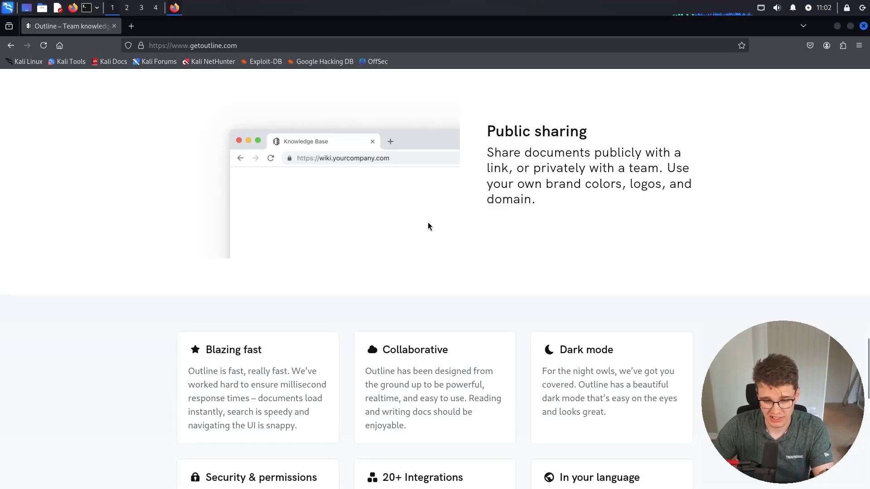
scroll(428, 222, up, 20)
scroll(428, 222, up, 20)
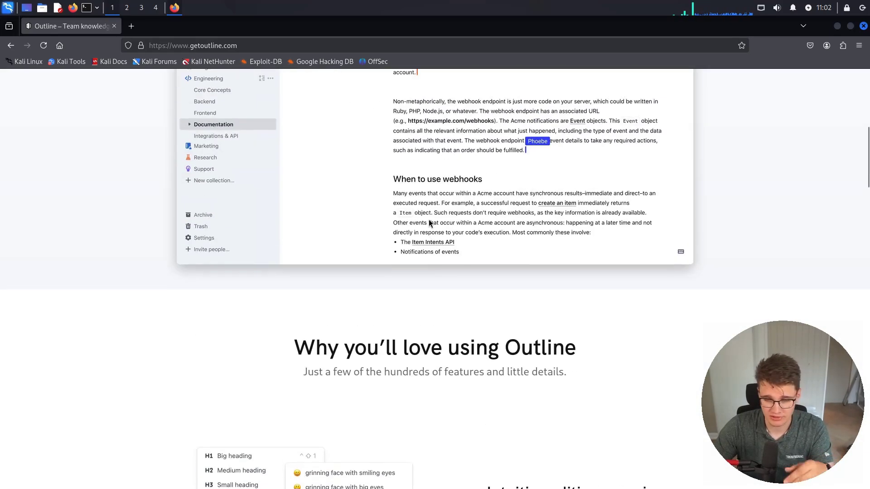
scroll(429, 216, up, 2)
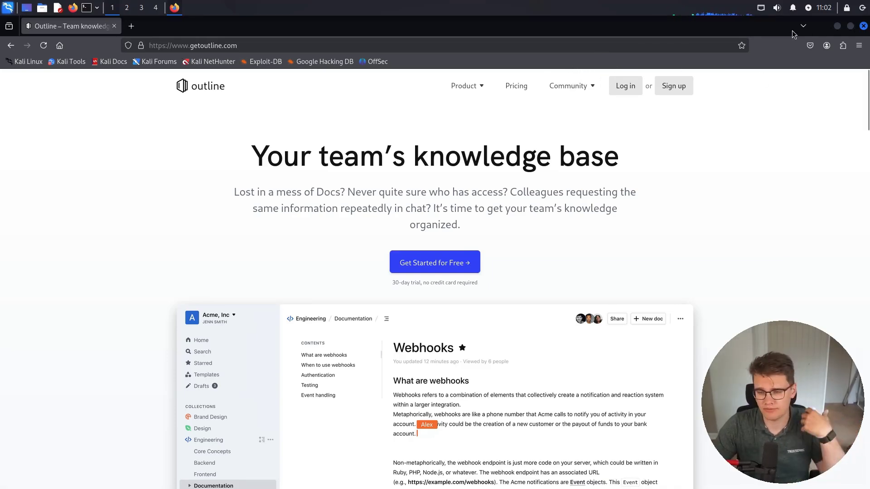
drag(784, 33, 709, 78)
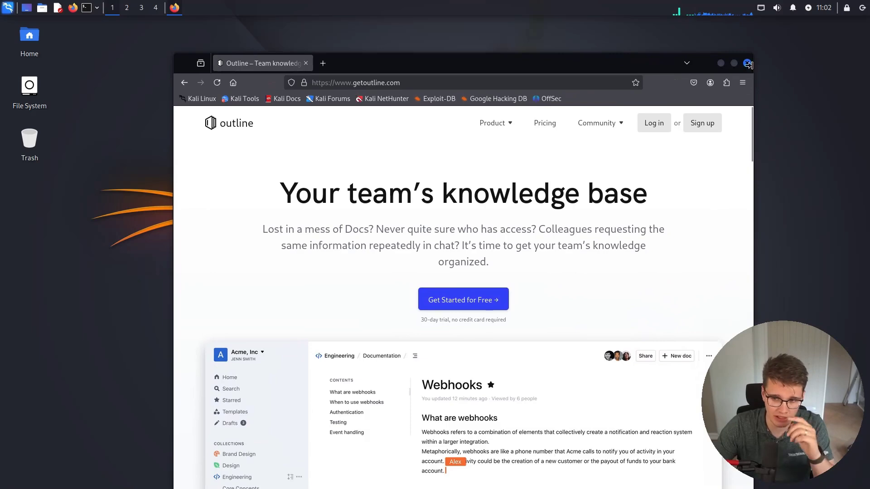
double_click(731, 70)
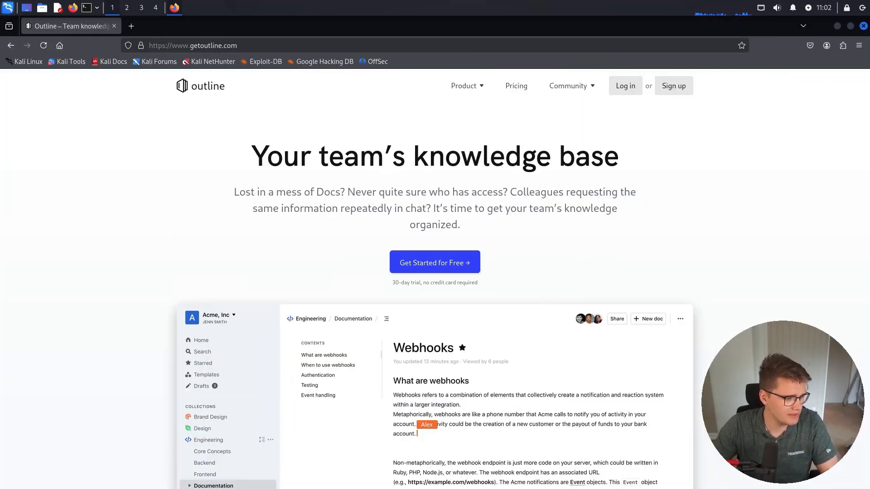
Step: Open the docs.getoutline.com Docker hosting guide in a new tab and scroll to its docker-compose.yml example
key(ctrl+t)
text(https://docs.getoutline.com/s/hosting/doc/docker-7pfeLP5a8t)
key(Return)
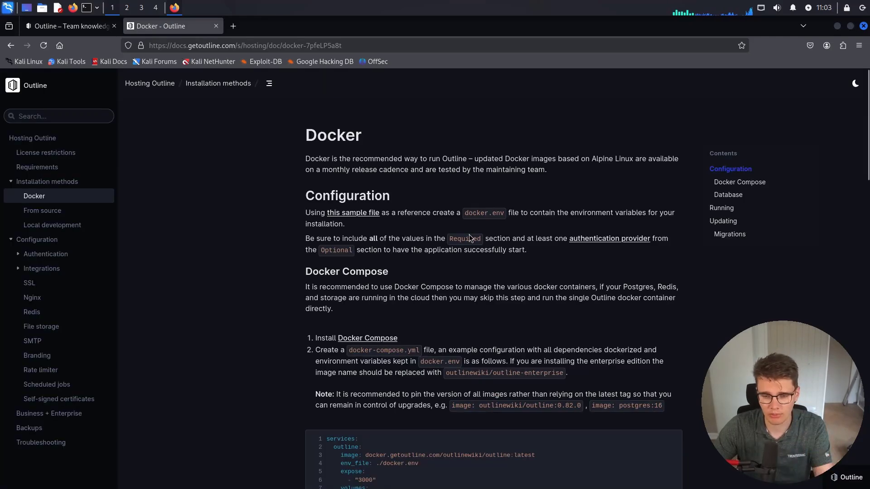
scroll(475, 250, down, 4)
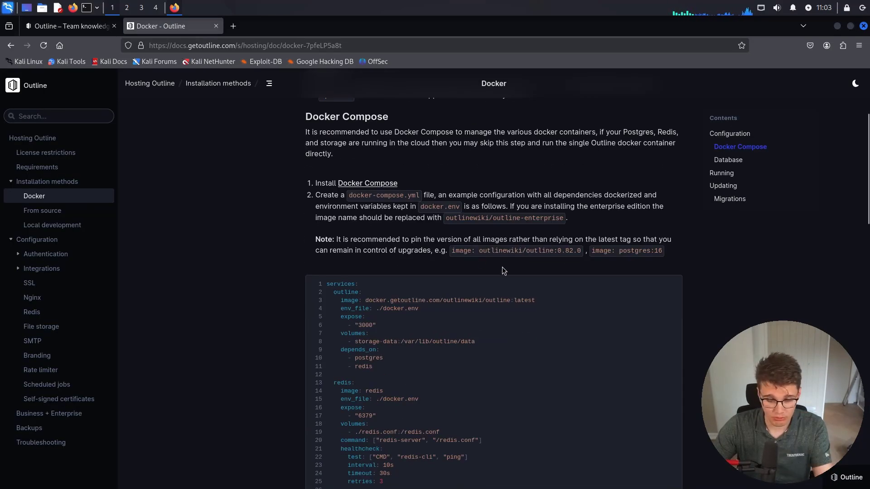
scroll(506, 279, down, 2)
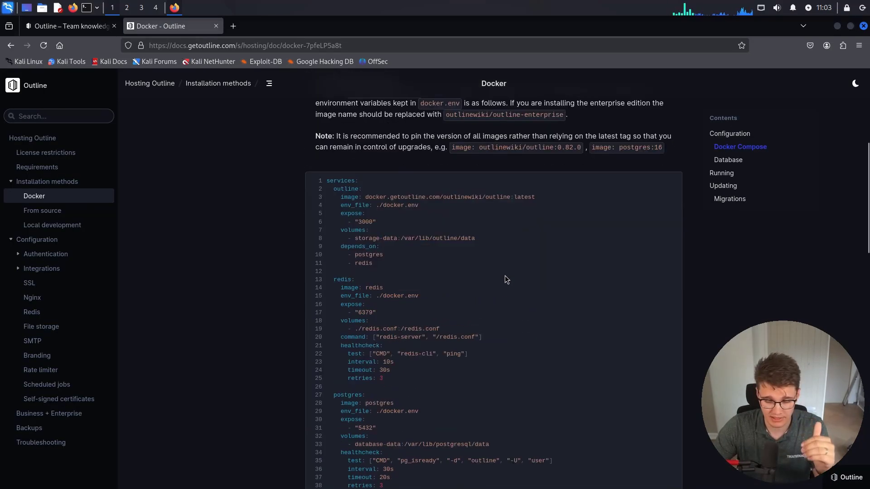
scroll(505, 279, down, 2)
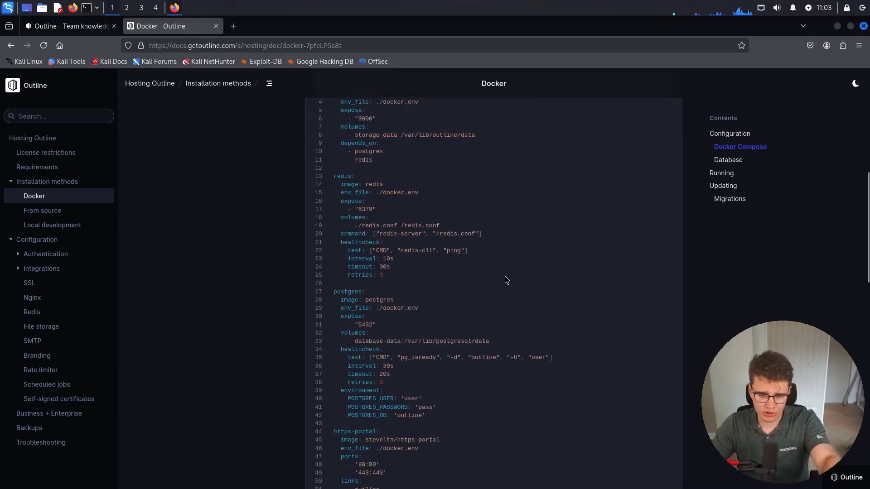
scroll(505, 277, up, 7)
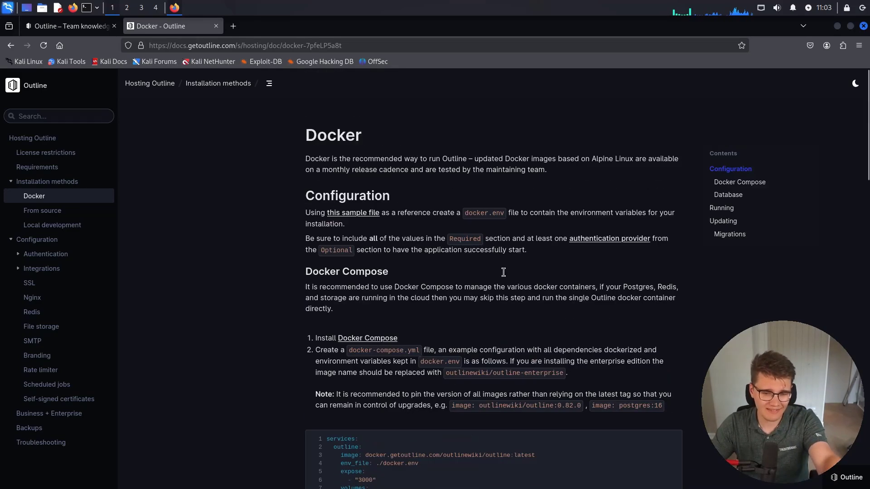
scroll(425, 191, down, 5)
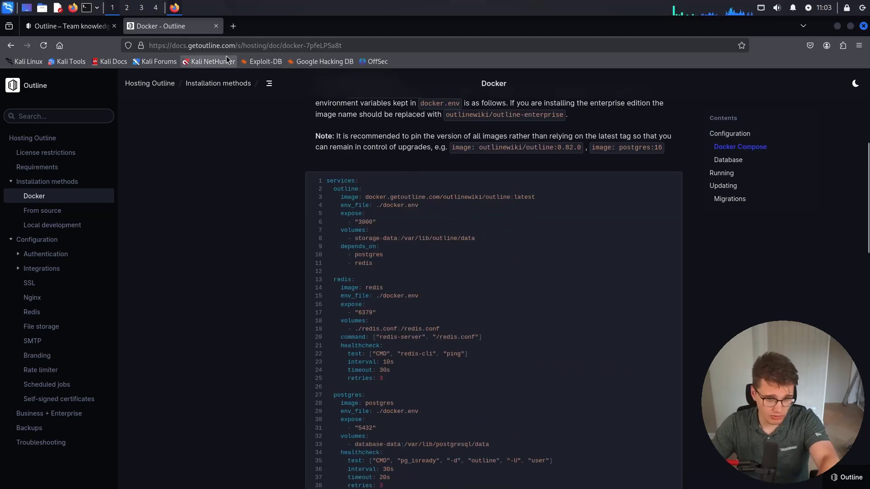
click(86, 7)
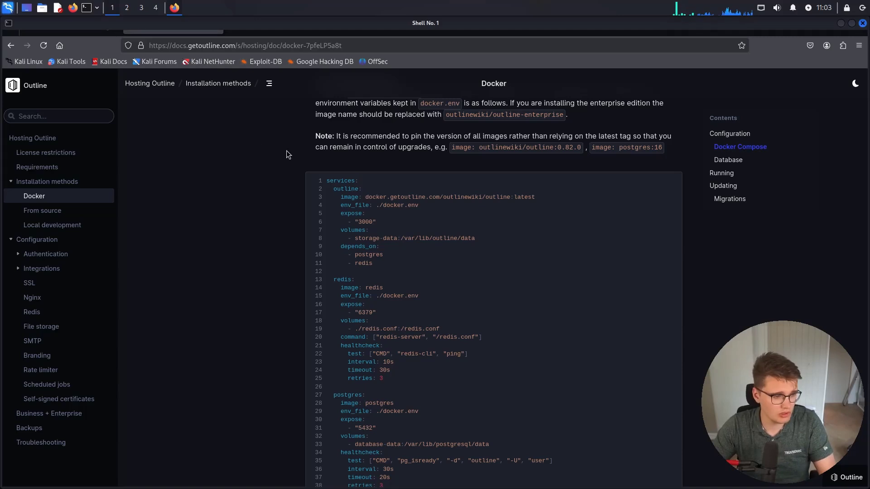
Step: Install docker.io with apt, running sudo apt update before retrying the install
text(sudo apt)
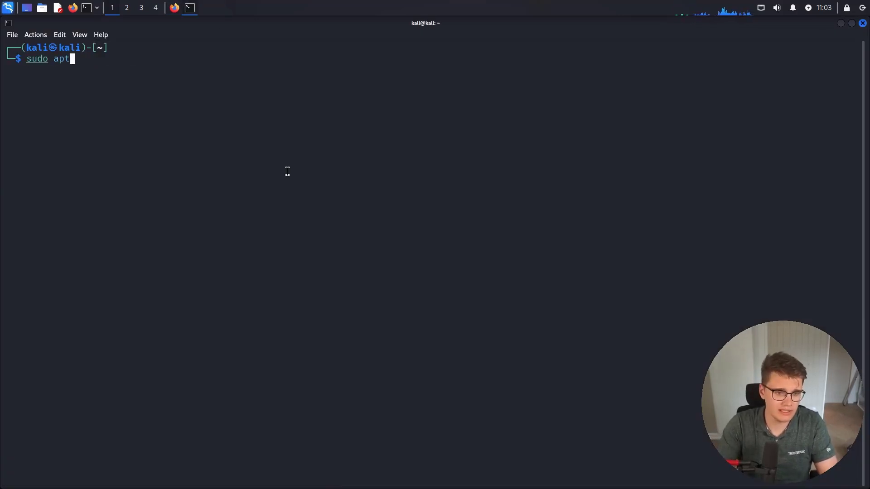
text( install docker.io)
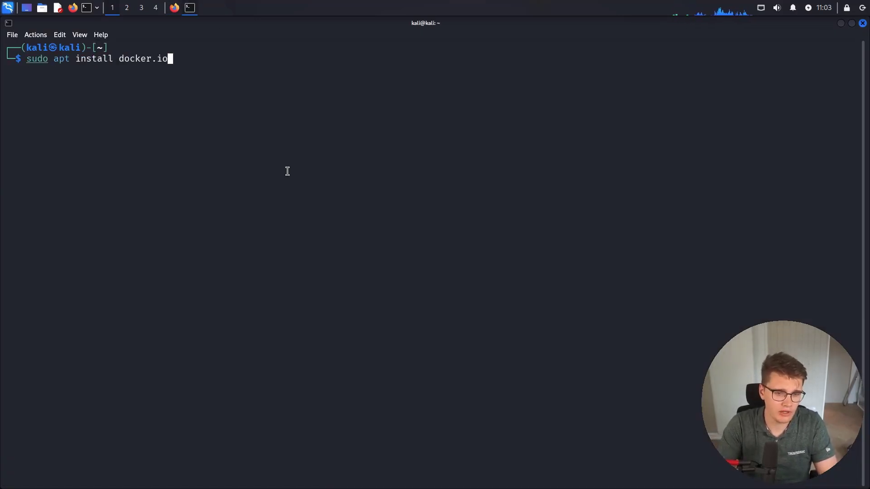
key(Return)
key(Return)
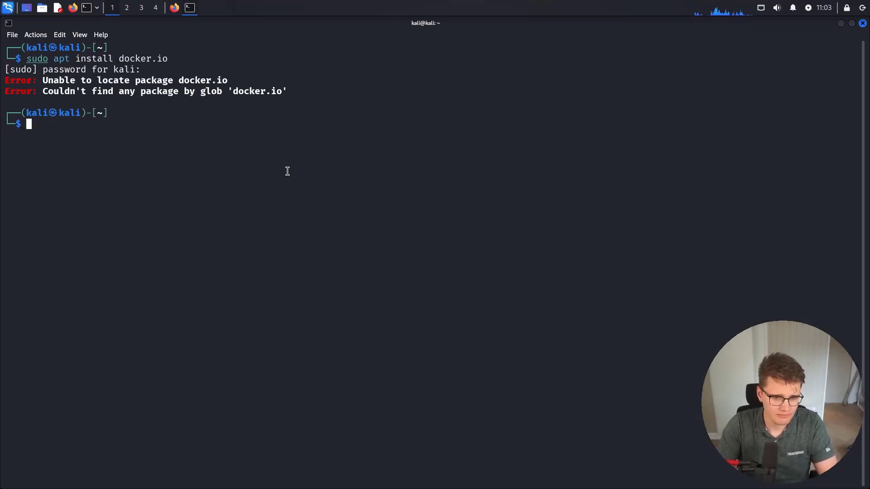
key(Up)
key(ctrl+c)
text(sudo apt update)
key(Return)
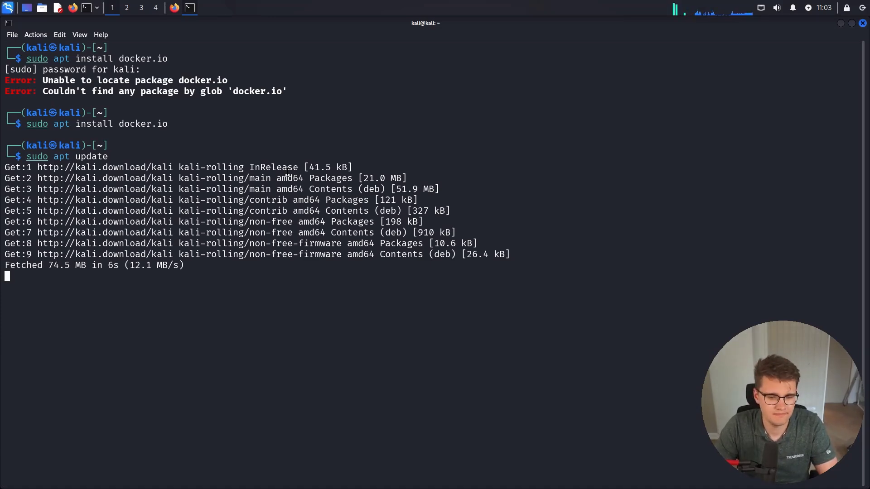
key(Up)
key(Up)
key(Return)
key(Return)
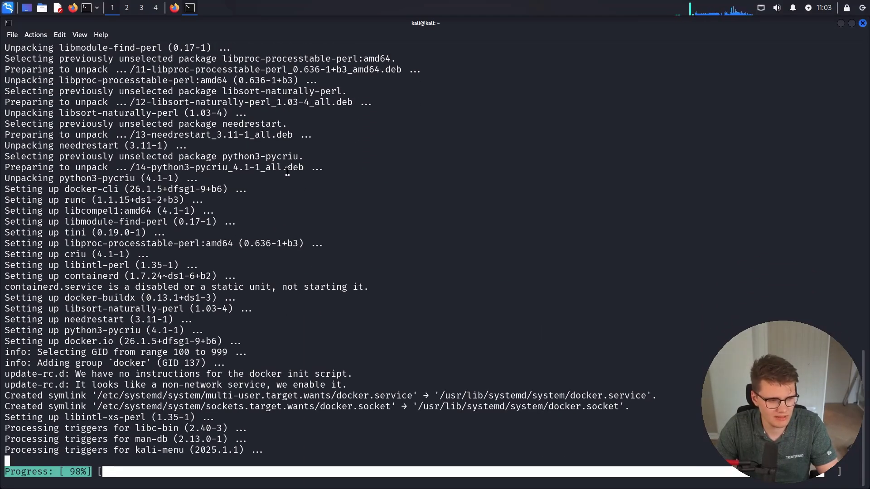
Step: Add the current user to the docker group with usermod -aG docker $USER, then test with docker info
text(sudo)
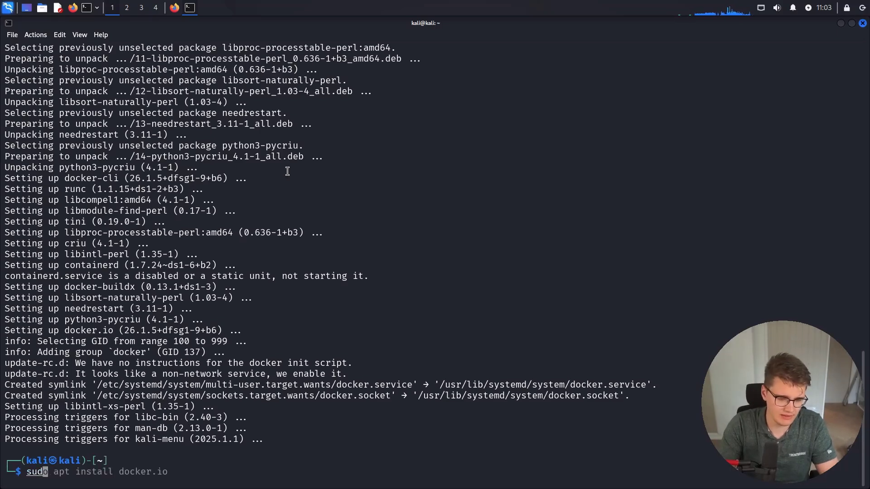
text( usermod)
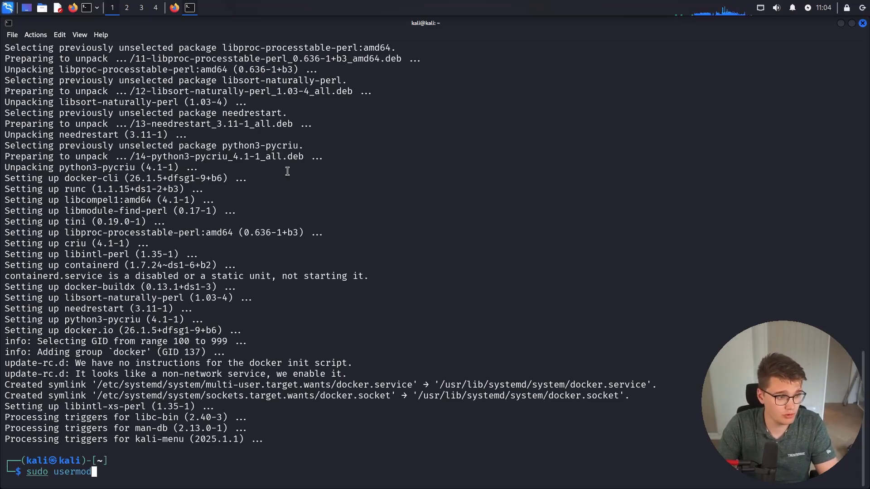
text( -aG doc)
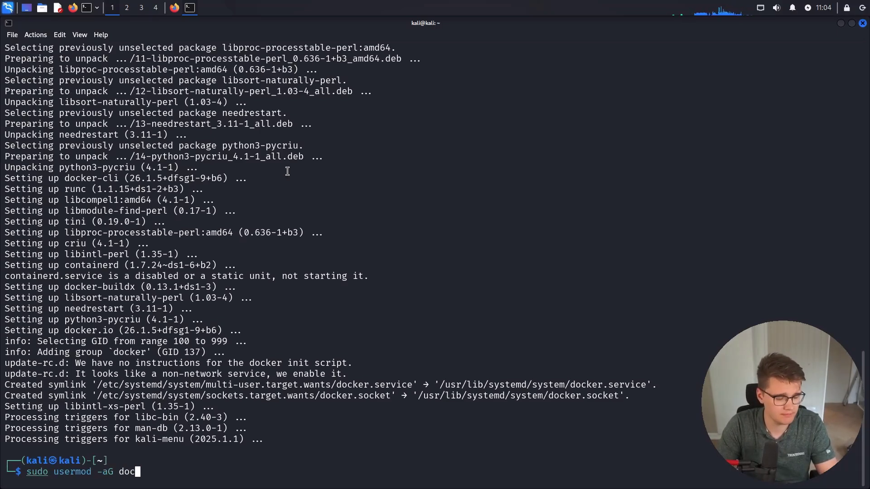
text(ker $user)
key(BackSpace)
key(BackSpace)
key(BackSpace)
key(BackSpace)
text(USER)
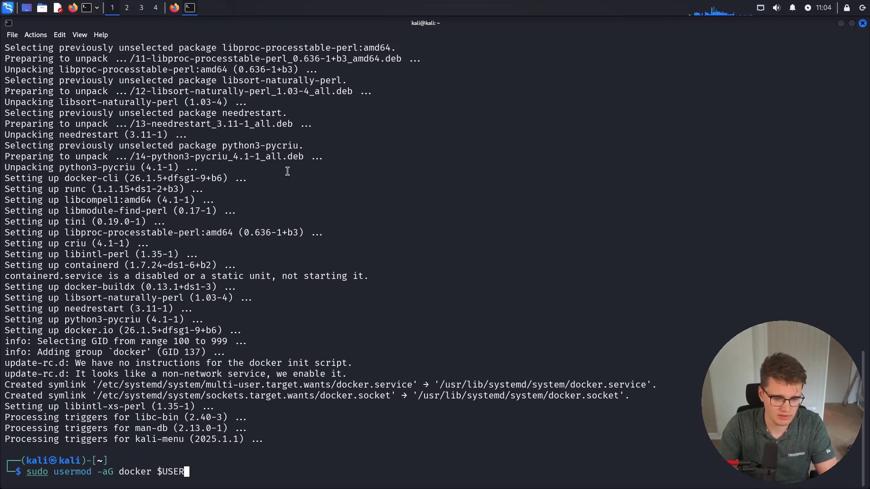
key(Return)
text(docker info)
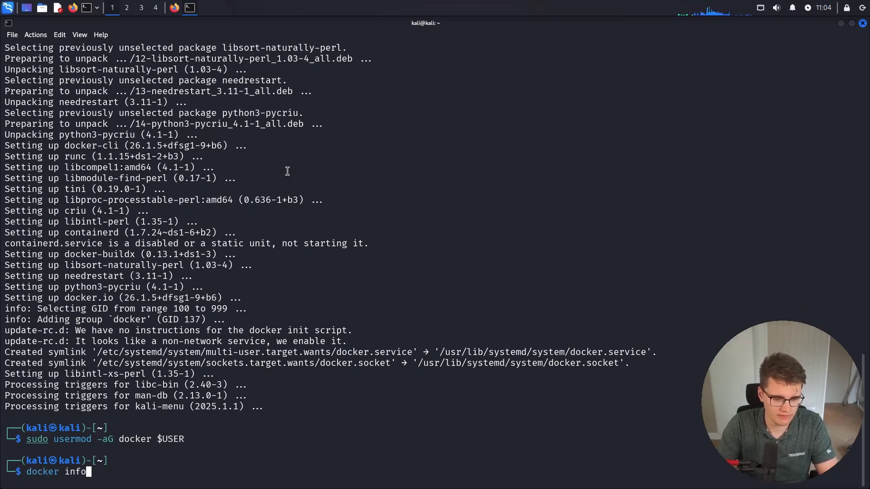
key(Return)
key(Up)
key(Down)
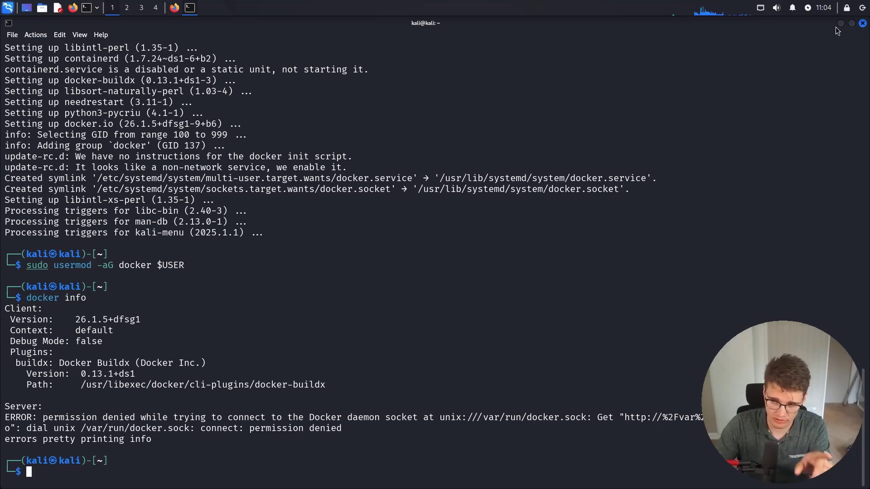
Step: Log out and back in, then confirm docker info now runs in a new terminal
click(862, 8)
click(388, 226)
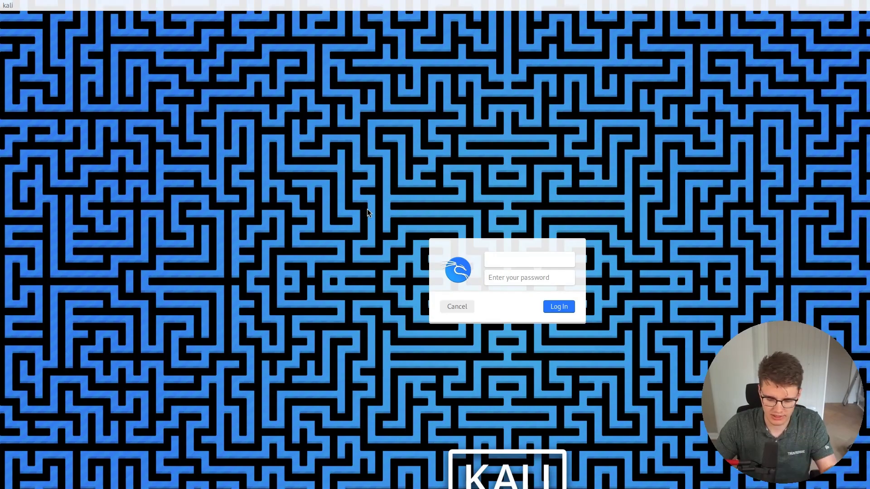
key(Return)
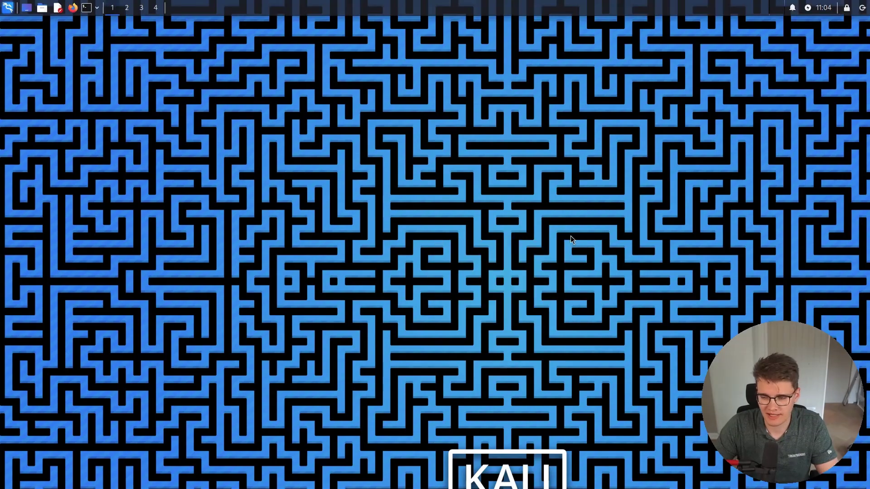
click(87, 9)
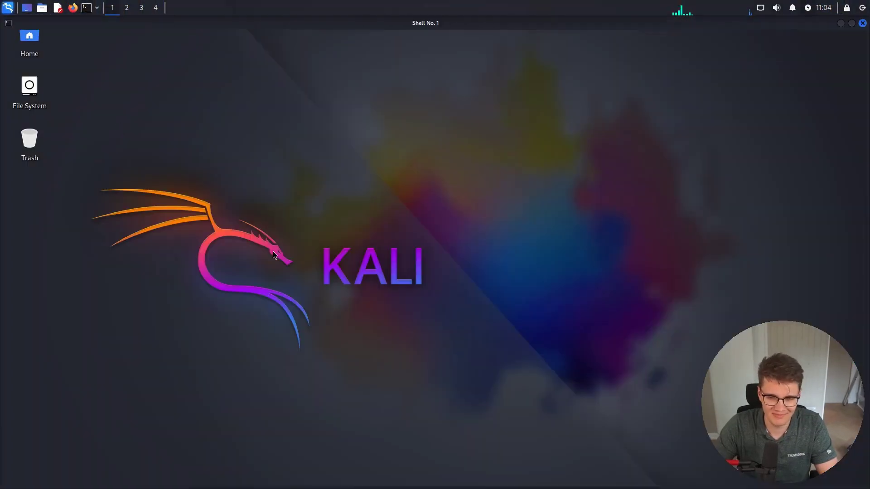
text(docker info)
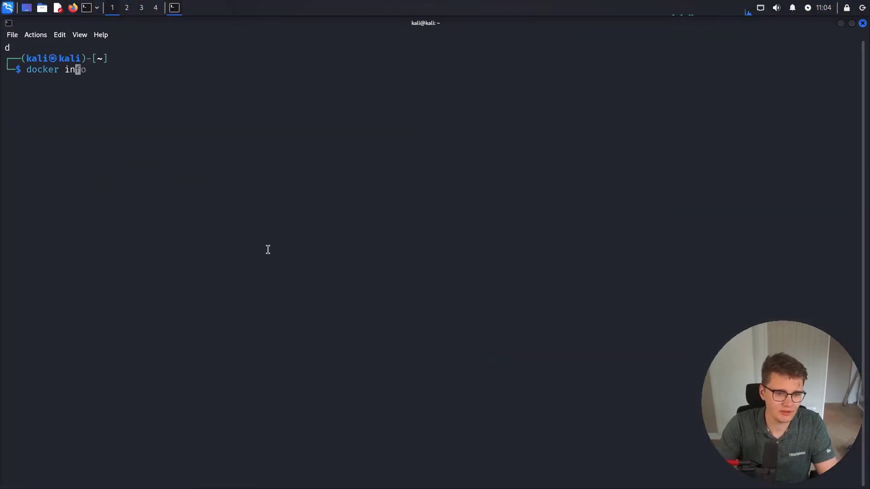
key(Return)
Step: Create and enter an outline folder, then start nano on docker-compose.yml
text(clear)
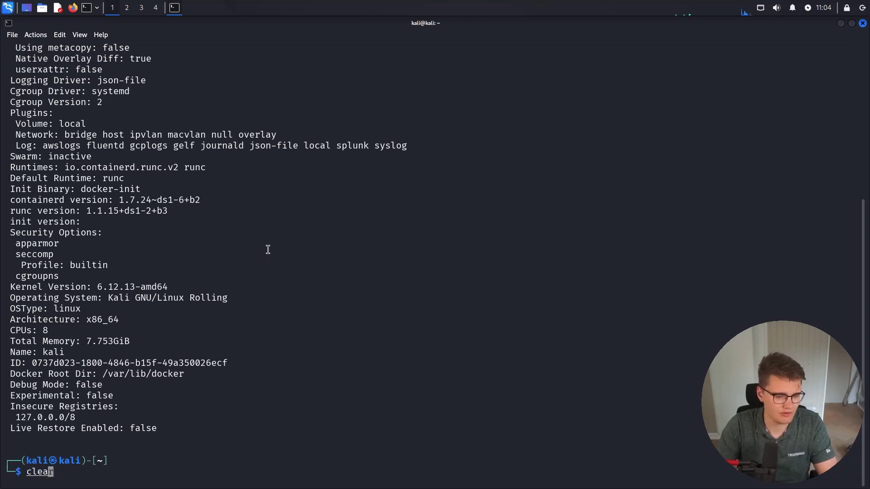
key(Return)
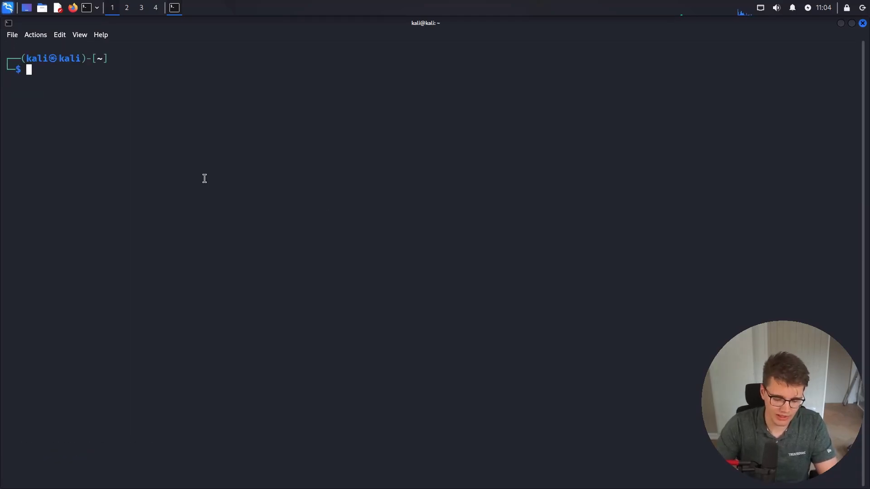
text(mkdir outline)
key(Return)
text(cd ou)
key(Tab)
key(Return)
text(clear)
key(Return)
text(n)
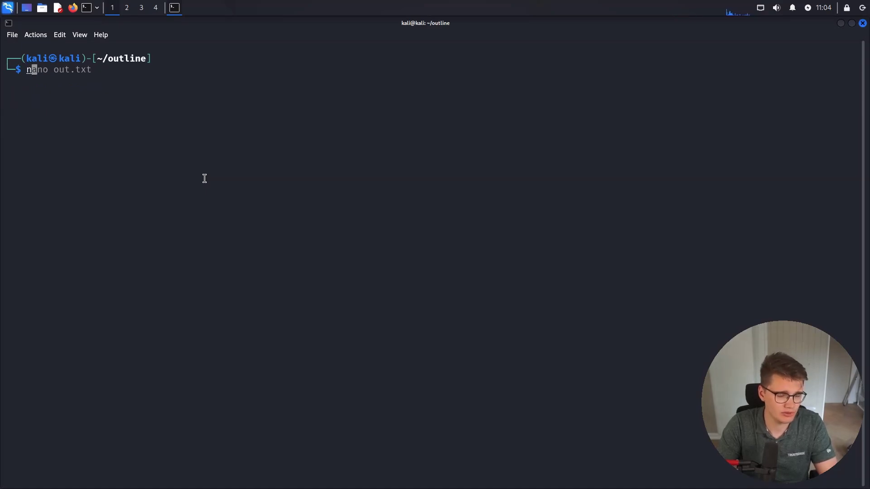
text(ano docker-compose)
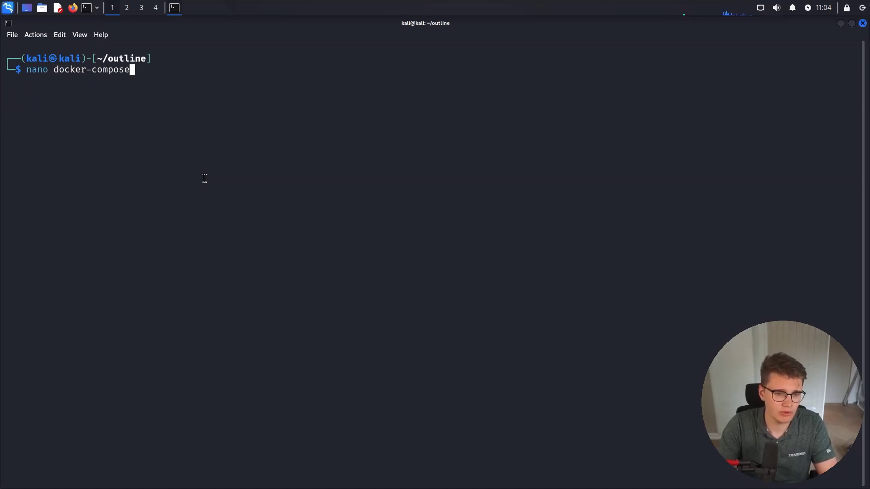
text(.yml)
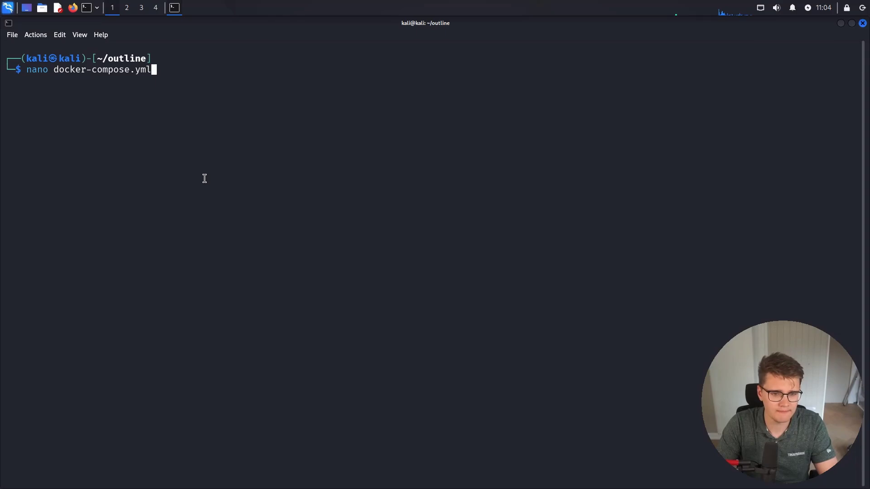
key(Return)
Step: Reload the Outline Docker docs page in Firefox and scroll to the compose example
click(74, 10)
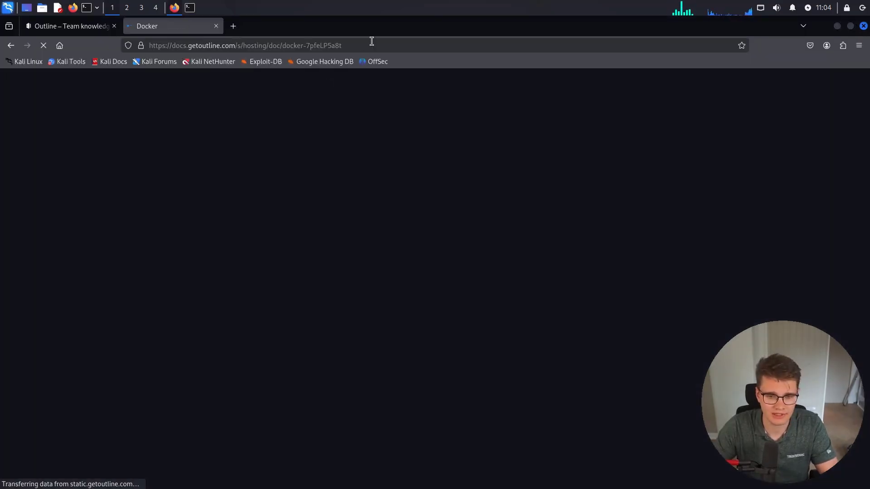
click(375, 44)
click(375, 45)
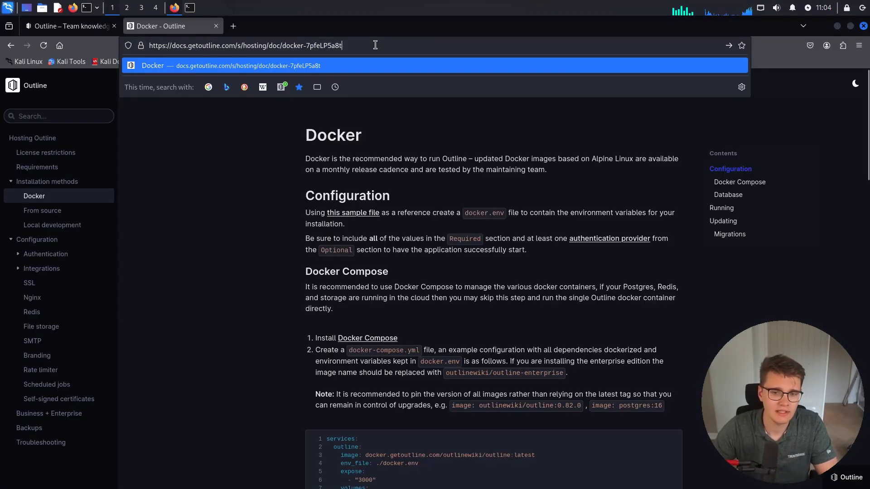
key(Return)
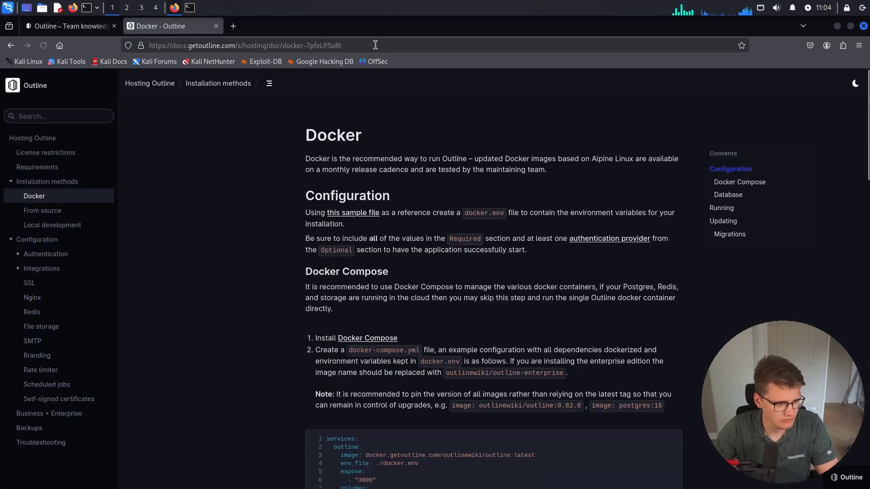
scroll(394, 297, down, 10)
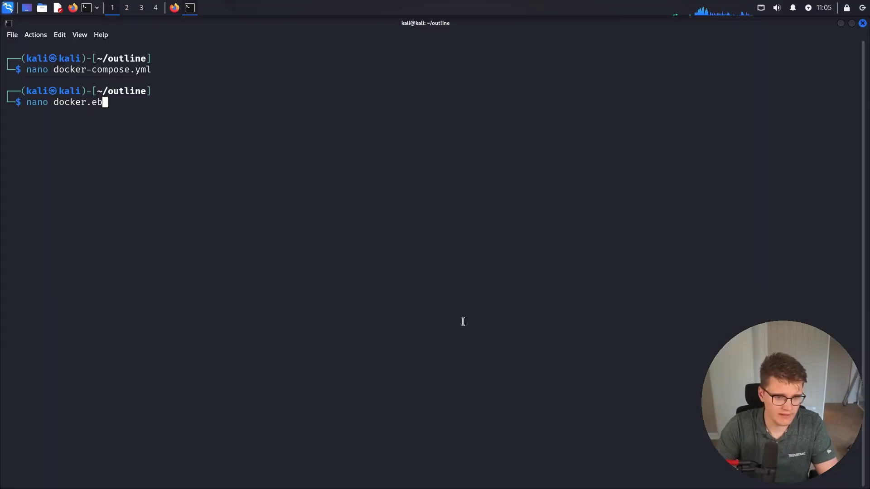
Step: Correct the file name to docker.env in the terminal and open it in nano
key(BackSpace)
text(nv)
key(Return)
key(alt+Tab)
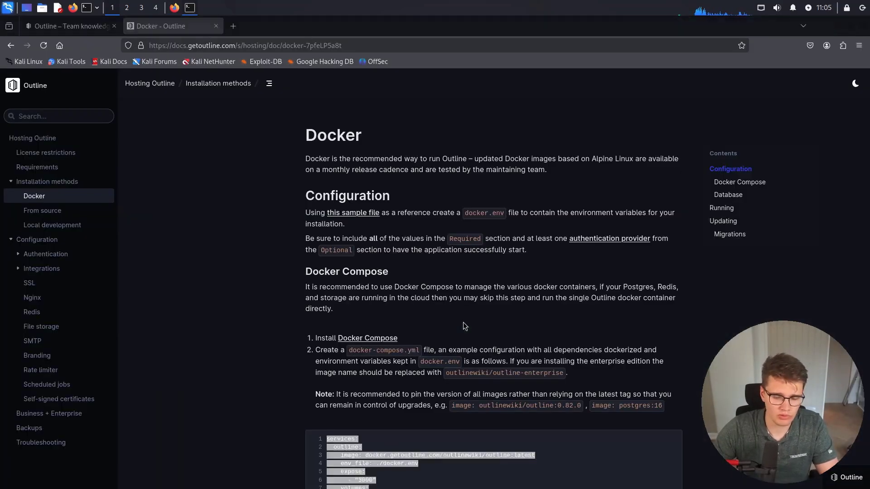
click(471, 324)
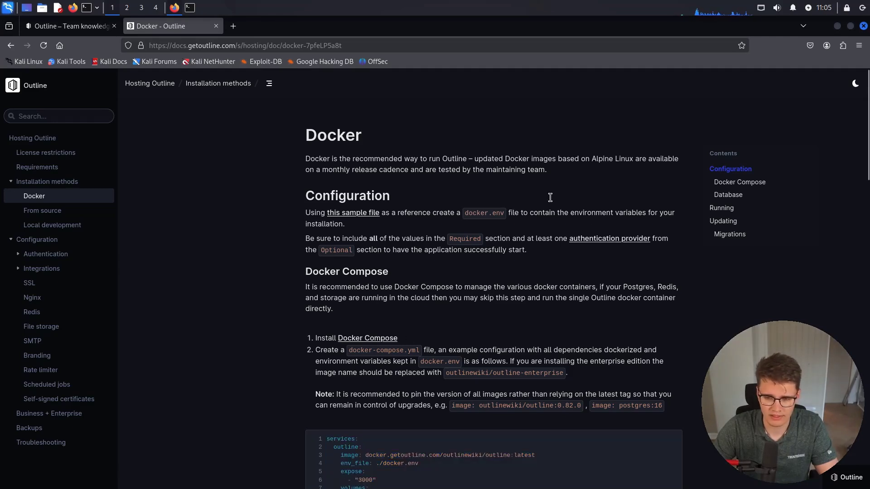
Step: Open Outline's raw .env.sample file from the docs and copy its entire text
click(357, 214)
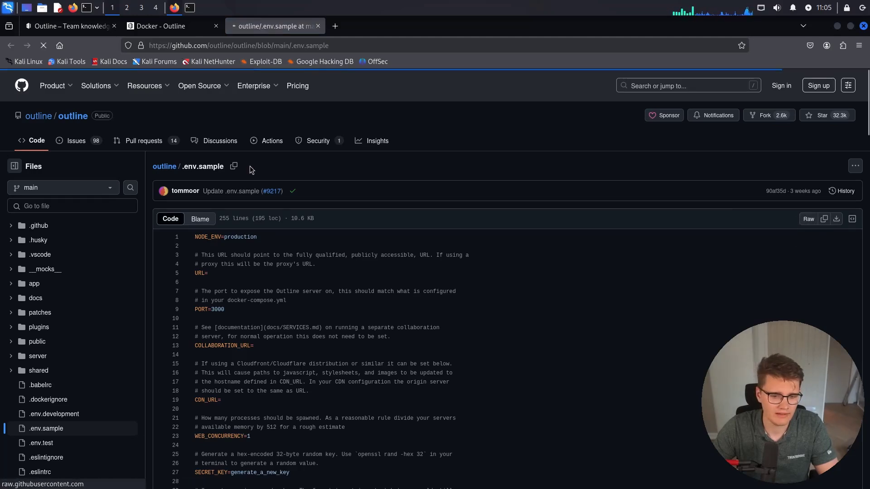
key(ctrl+a)
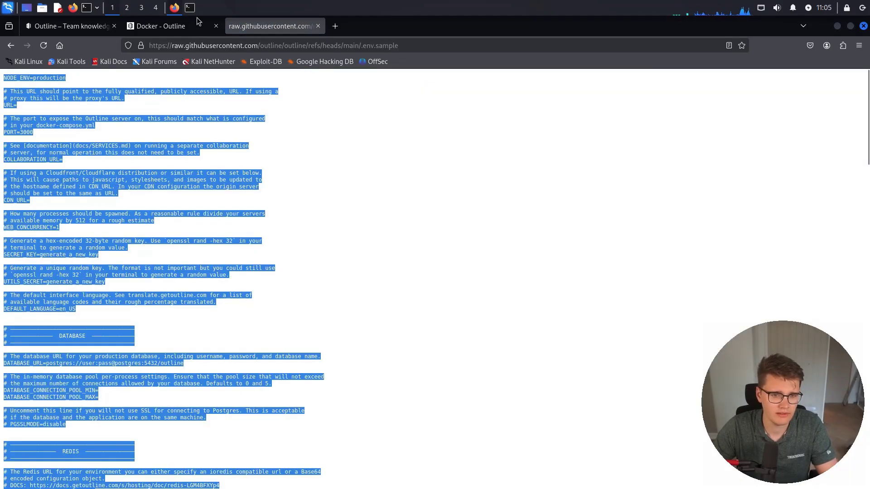
click(190, 7)
Step: Paste the Outline sample settings into docker.env and save it
key(ctrl+shift+v)
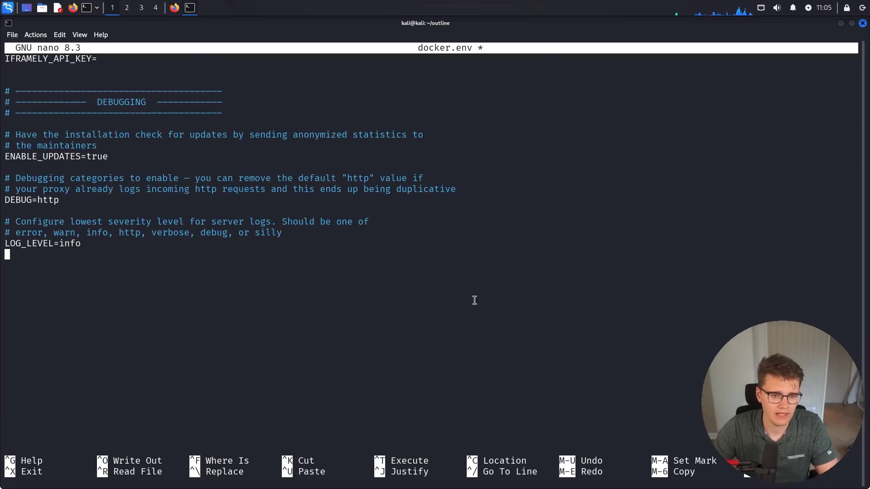
scroll(478, 301, up, 12)
scroll(477, 300, up, 20)
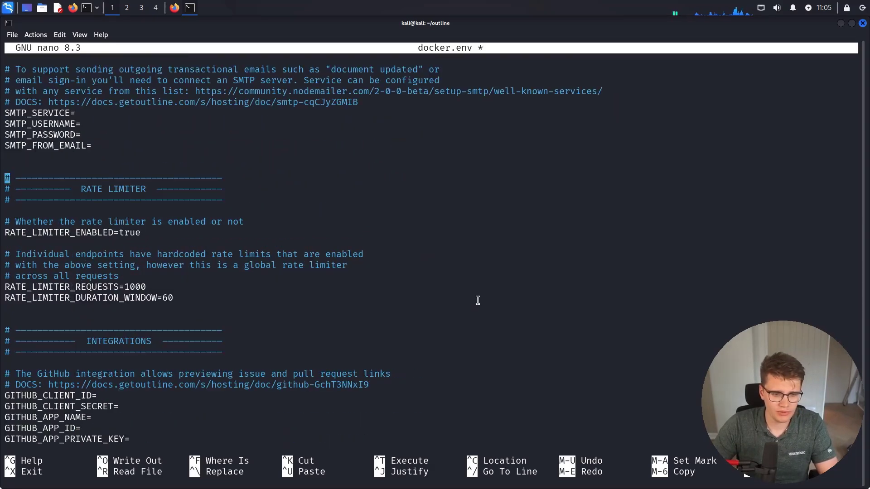
scroll(477, 301, up, 20)
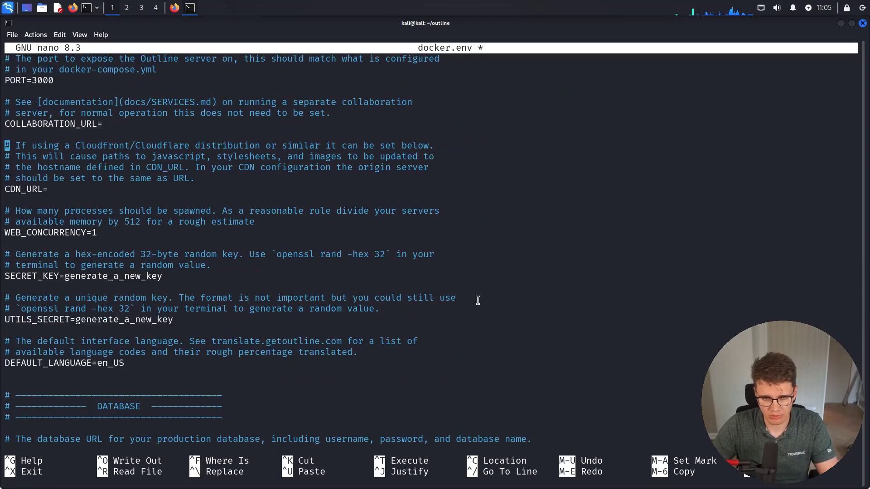
key(ctrl+x)
key(y)
key(Return)
Step: Reopen docker-compose.yml in nano
text(nano docker-c)
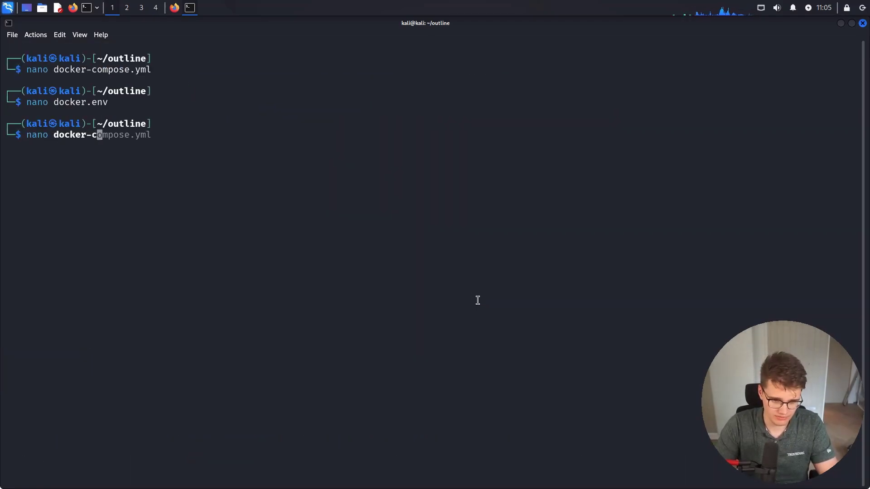
key(Right)
key(Return)
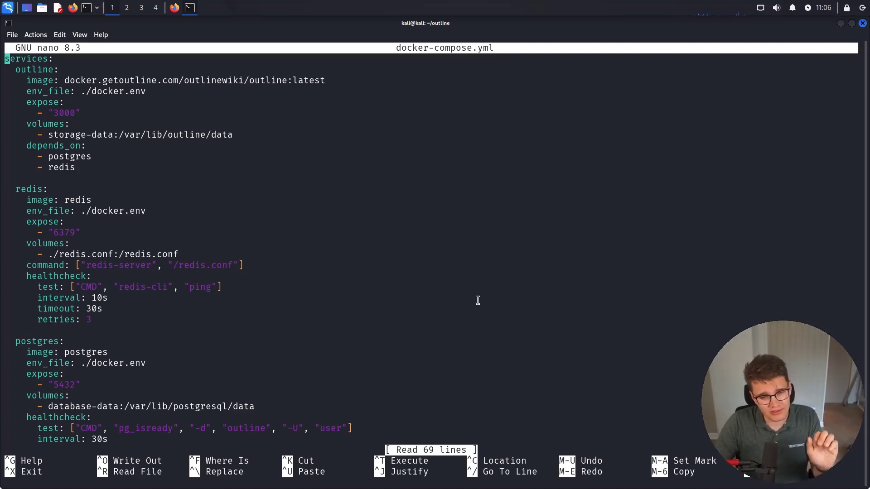
key(Down)
key(Down)
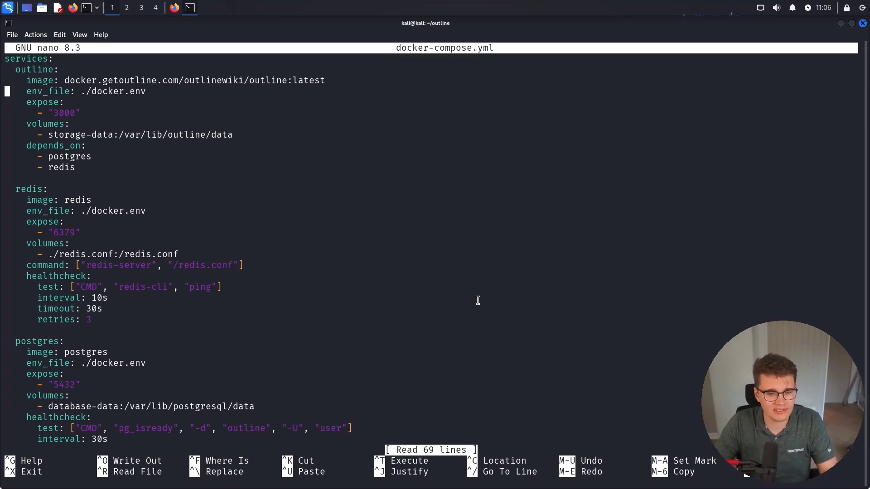
key(ctrl+Right)
key(ctrl+Right)
key(ctrl+Right)
key(ctrl+Right)
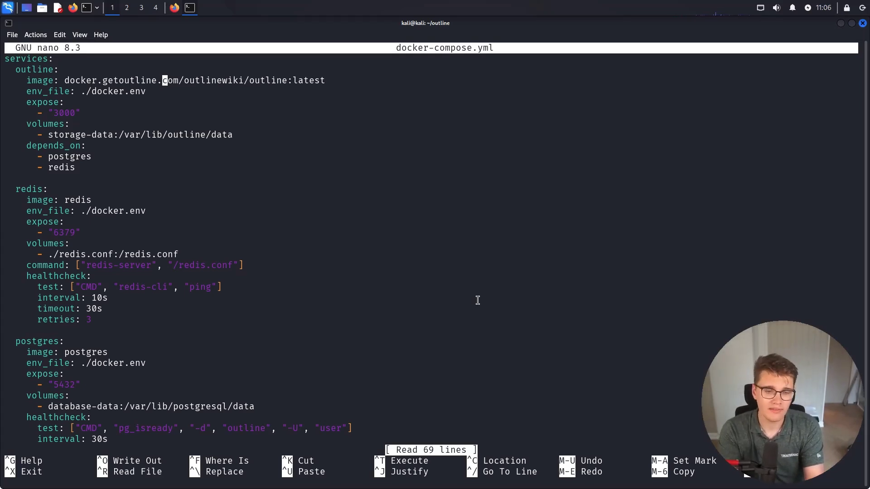
key(Up)
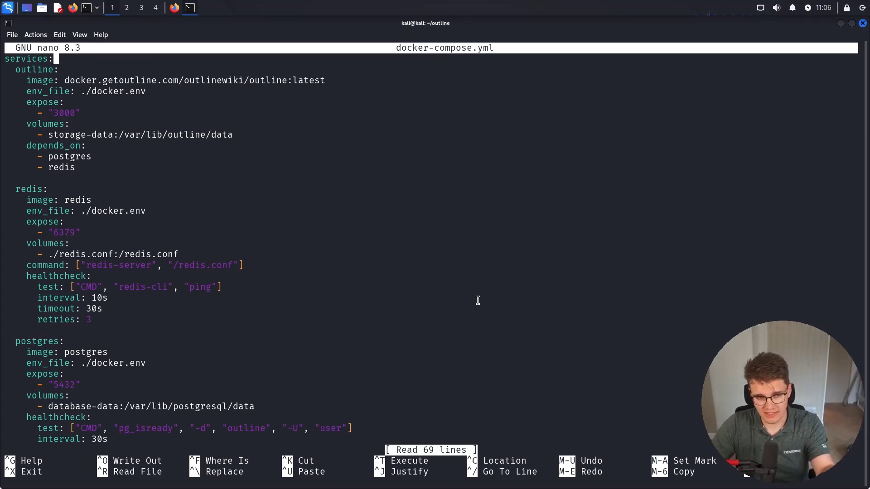
key(Down)
key(Down)
key(Up)
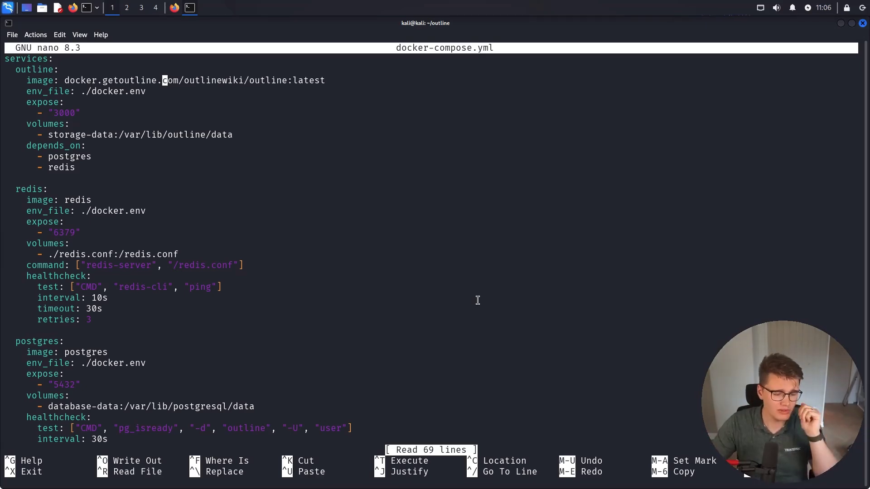
key(Down)
key(Down)
key(Down)
key(Down)
key(Down)
key(Down)
key(Down)
key(Down)
key(Down)
key(Down)
key(Down)
key(Down)
key(Down)
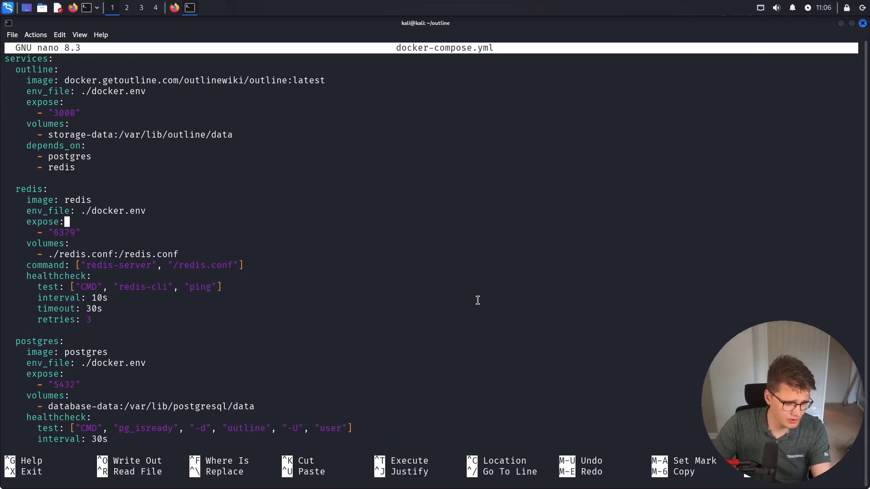
key(Down)
key(Down)
key(Down)
key(Down)
key(Down)
key(Down)
key(Down)
key(Down)
key(Down)
key(Down)
key(Down)
key(Down)
key(Down)
key(Down)
key(Down)
key(Down)
key(Down)
key(Down)
key(Down)
key(Down)
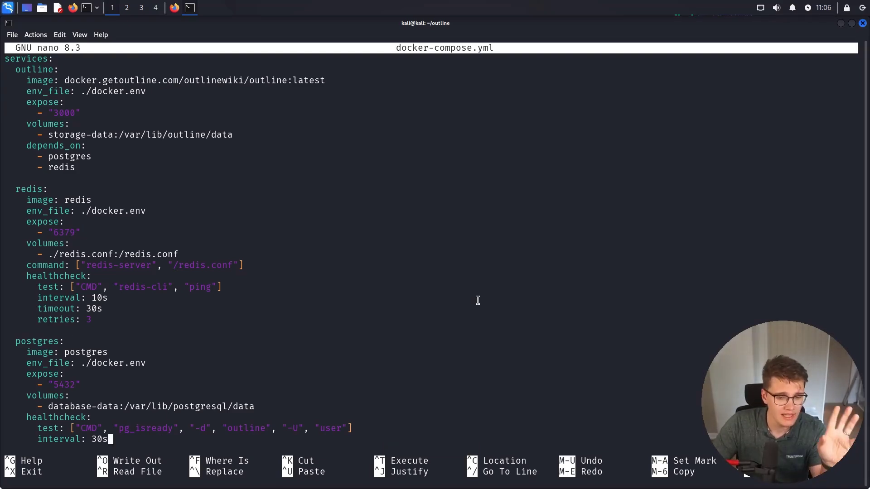
Step: Step the cursor through the https-portal volumes and 443:443 lines in docker-compose.yml without editing
key(Down)
key(Down)
key(Down)
key(Down)
key(Down)
key(Down)
key(Down)
key(Down)
key(Down)
key(Down)
key(Down)
key(Down)
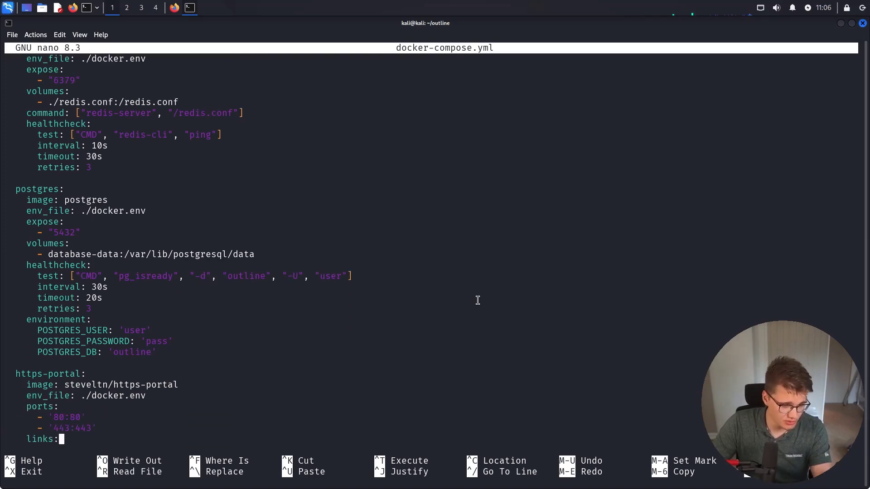
key(Down)
key(Down)
key(Down)
key(Down)
key(Down)
key(Down)
key(Down)
key(Down)
key(Down)
key(Down)
key(Down)
key(Down)
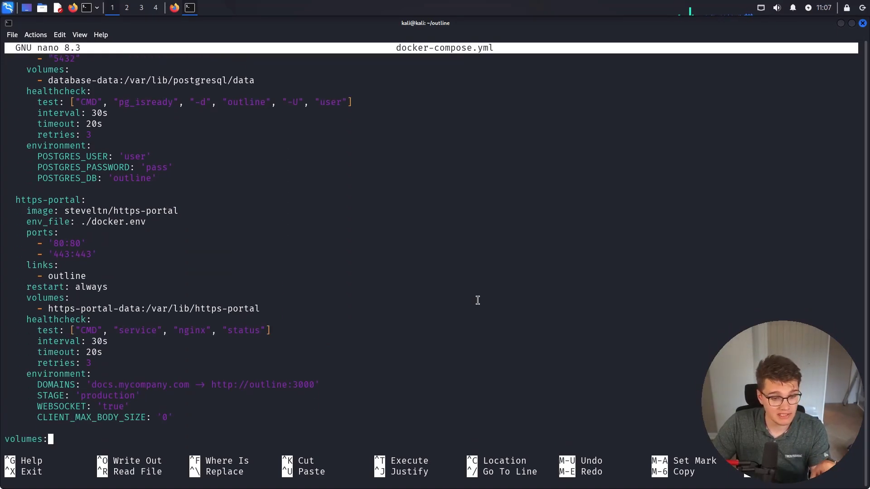
key(Left)
key(Up)
key(Up)
key(Up)
key(Up)
key(Up)
key(Up)
key(Up)
key(Up)
key(Up)
key(Up)
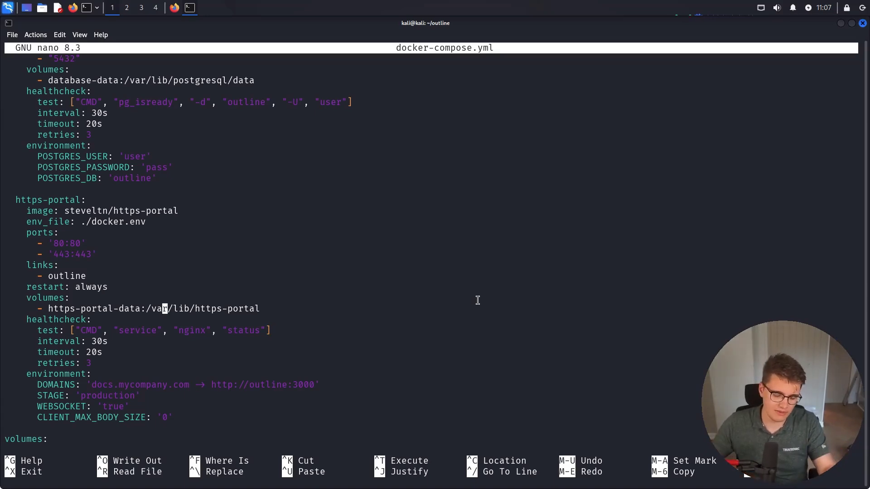
key(Up)
key(Up)
key(Up)
key(Up)
key(Up)
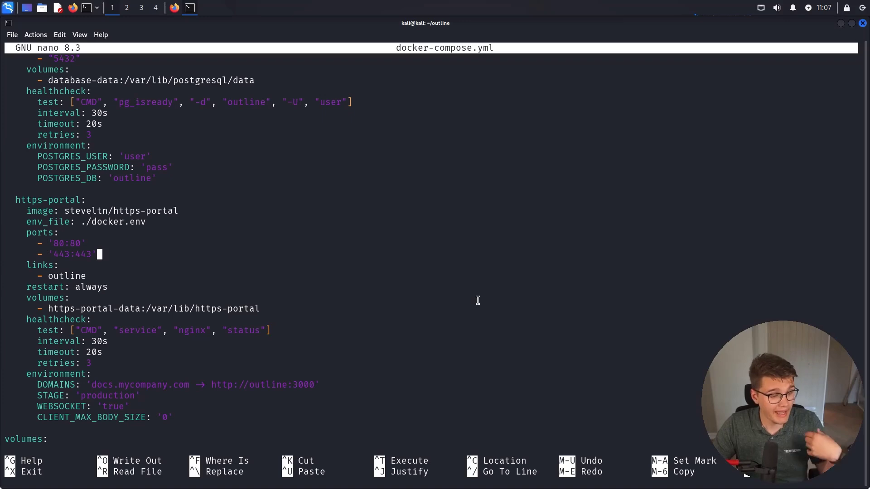
key(Down)
key(Down)
key(Down)
key(Up)
Step: Load ngrok.com in a new Firefox tab, accept all cookies and save the privacy choices
key(alt+Tab)
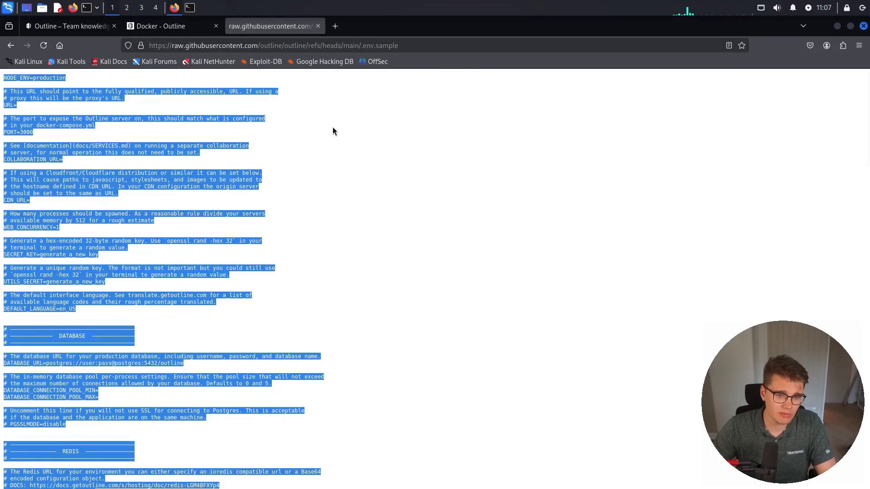
drag(539, 26, 517, 29)
key(ctrl+t)
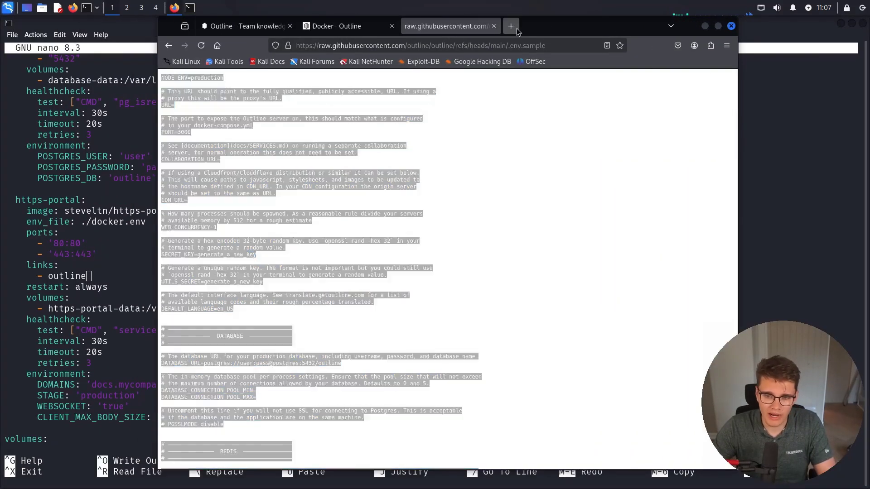
text(ngrok.)
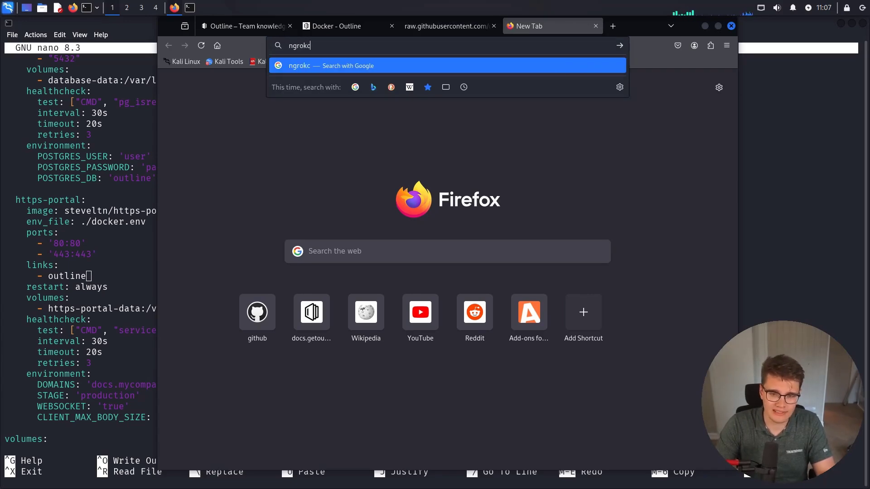
text(com)
key(Return)
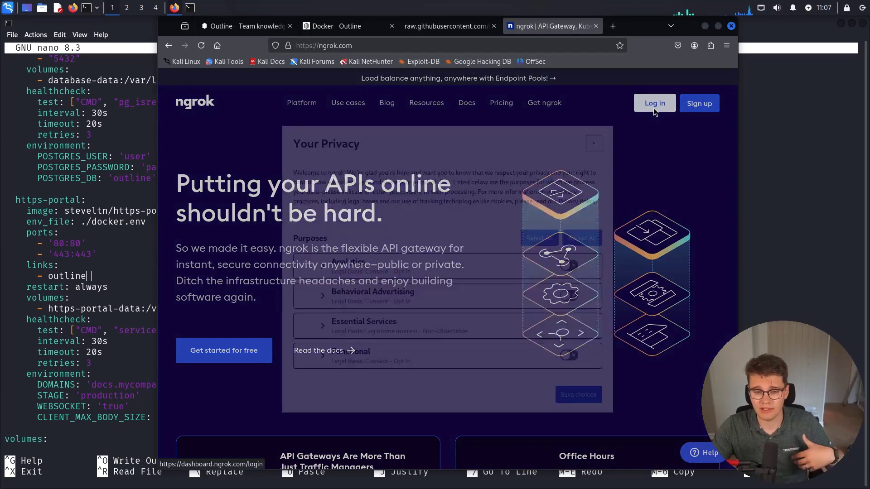
click(581, 240)
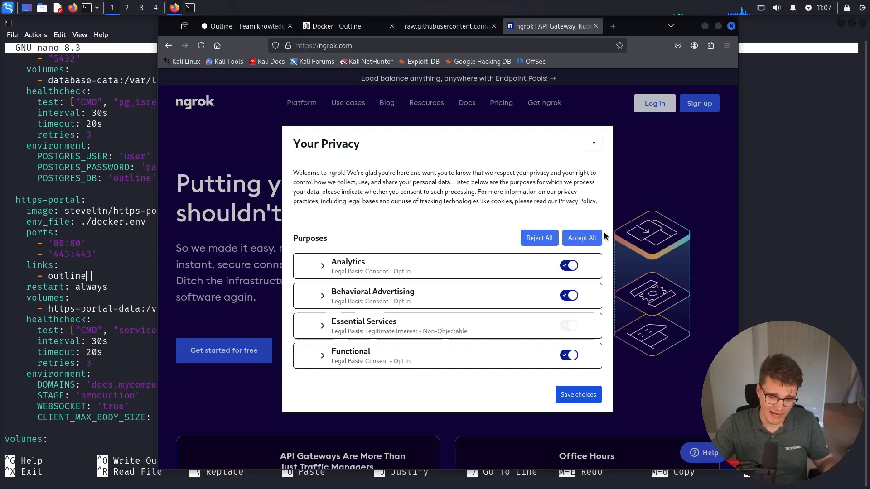
click(584, 396)
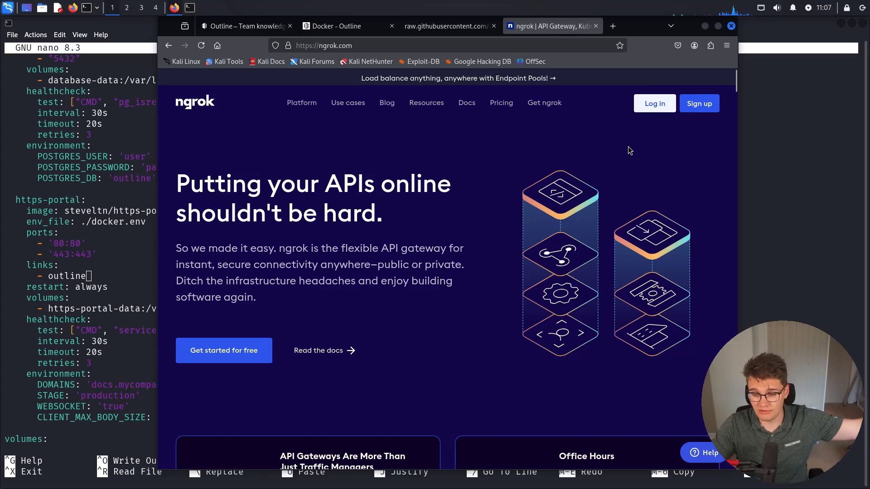
Step: Sign in to the ngrok dashboard and go to its Domains page
click(647, 111)
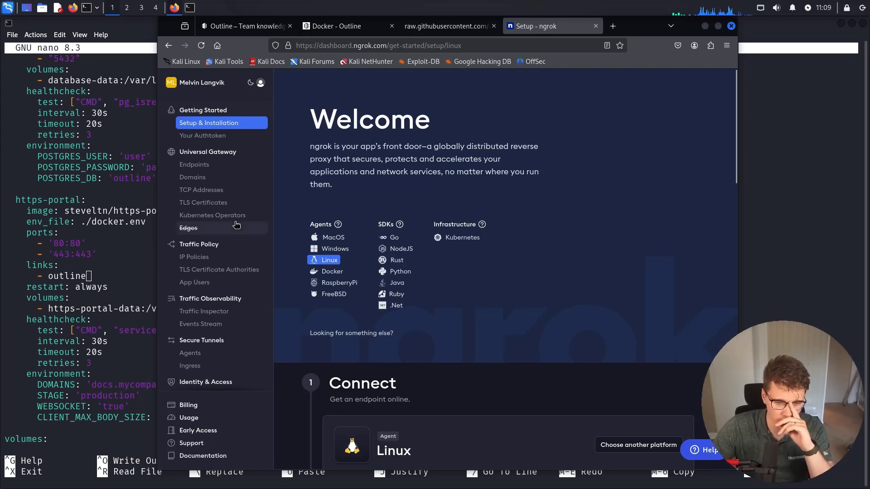
click(198, 178)
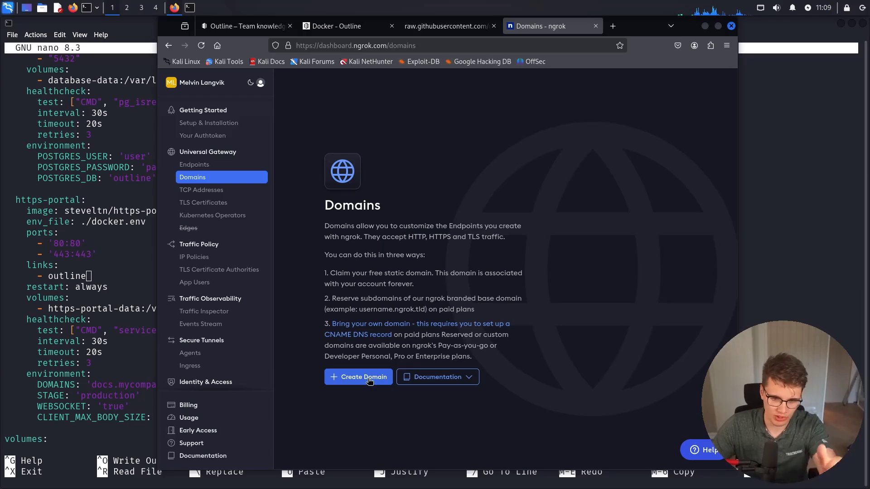
Step: Claim the free static domain crow-selected-poorly.ngrok-free.app and copy its name
click(369, 381)
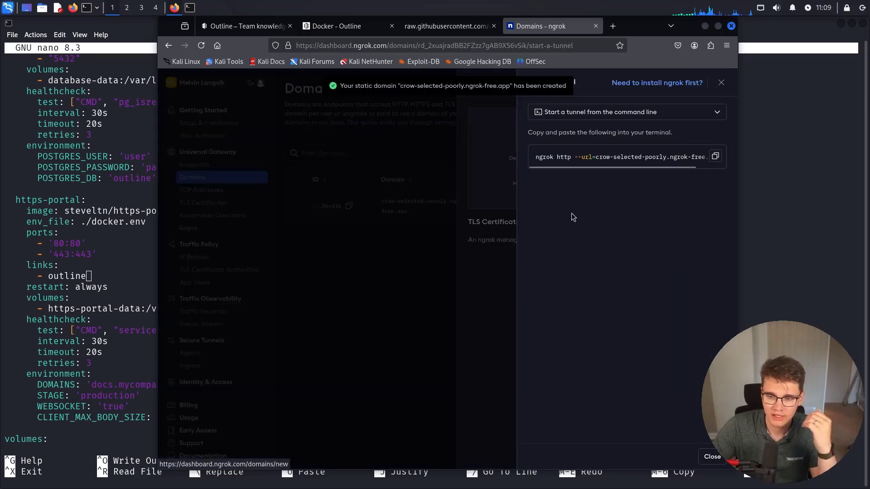
scroll(642, 166, right, 2)
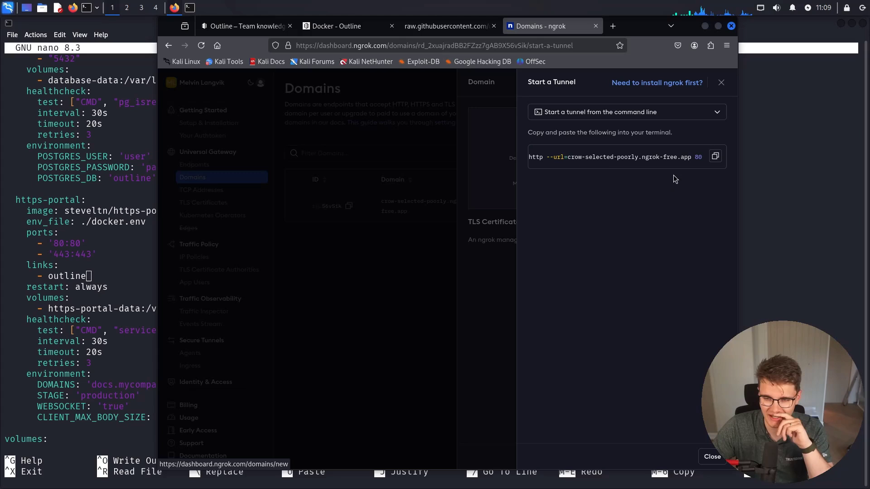
drag(695, 157, 567, 156)
right_click(584, 157)
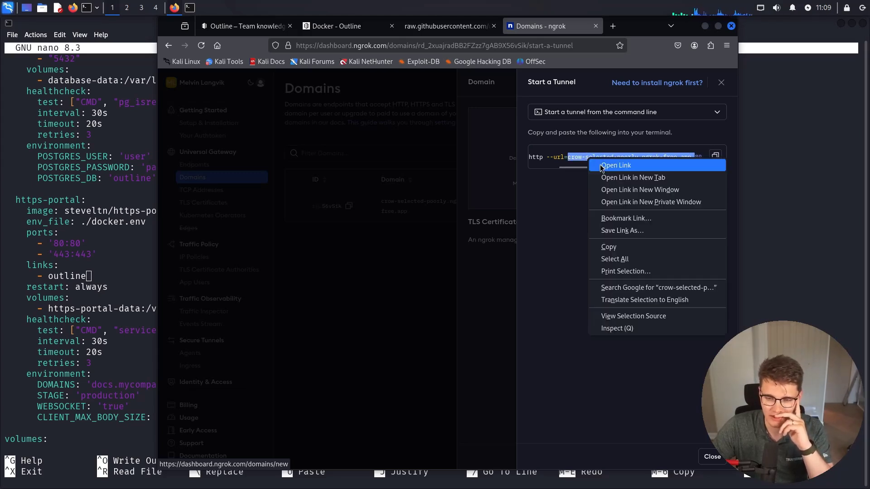
click(626, 240)
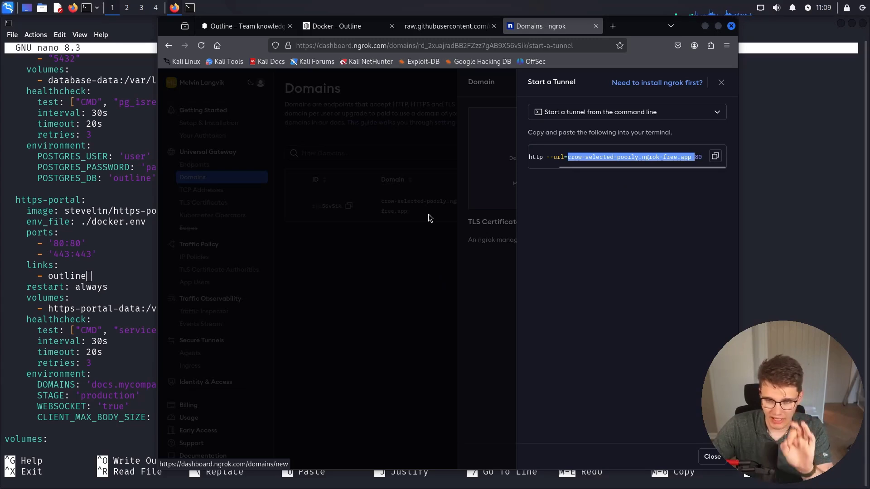
click(361, 213)
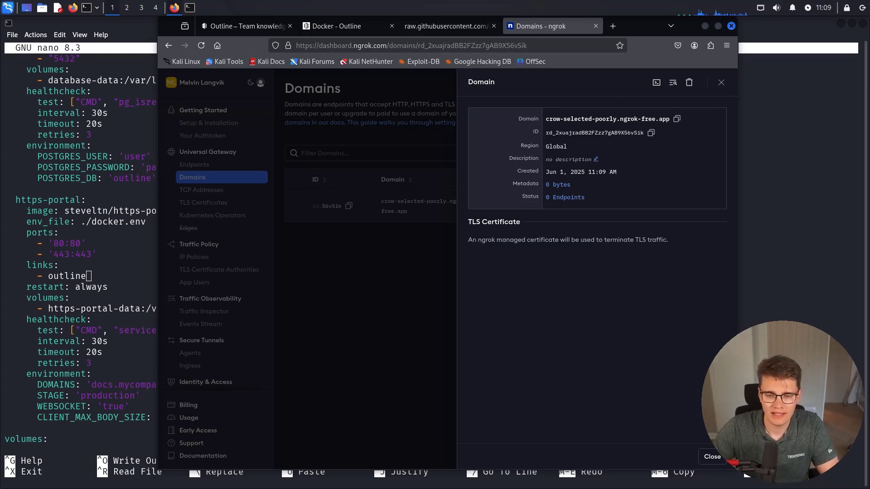
Step: Reveal and copy the ngrok account authtoken from the Your Authtoken page, then return to nano
click(722, 82)
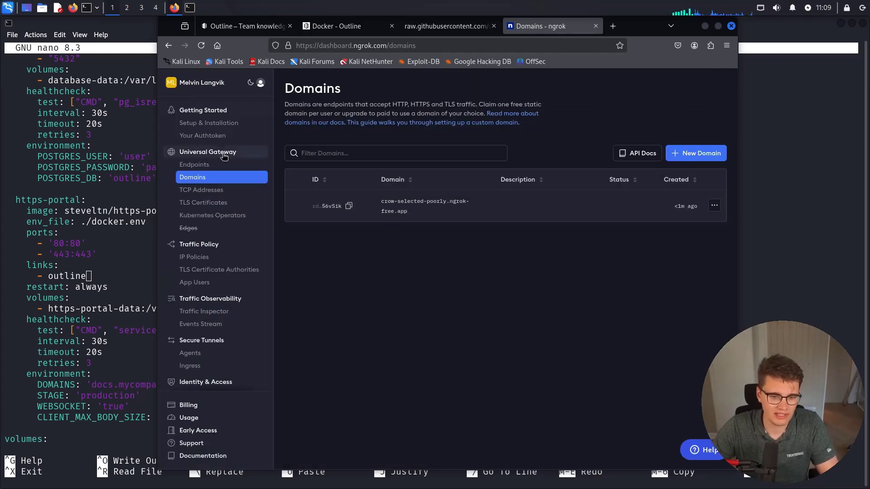
click(206, 135)
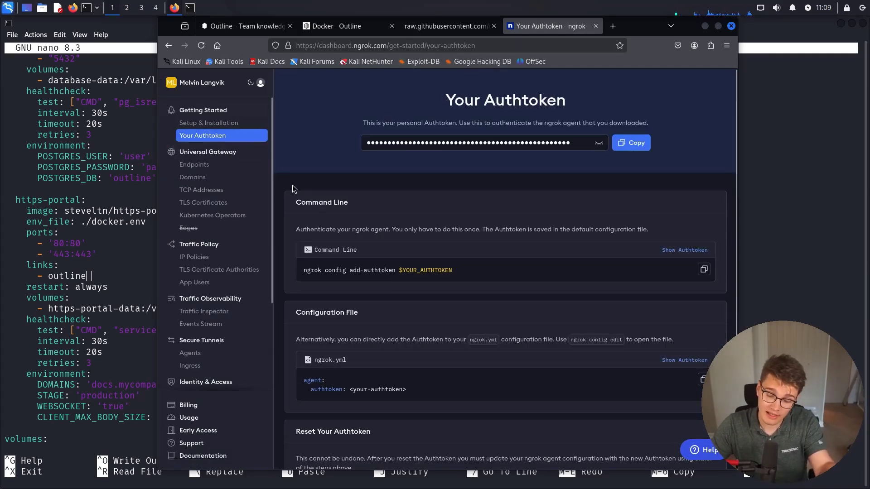
click(703, 270)
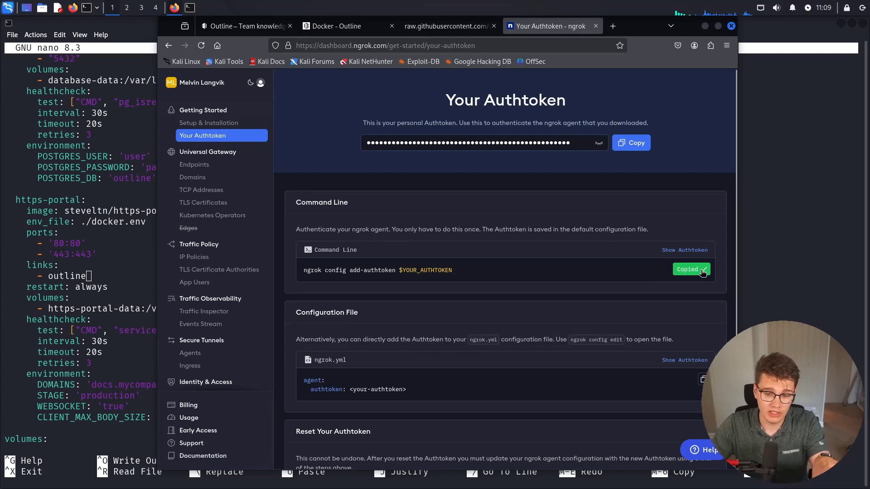
click(671, 252)
double_click(488, 270)
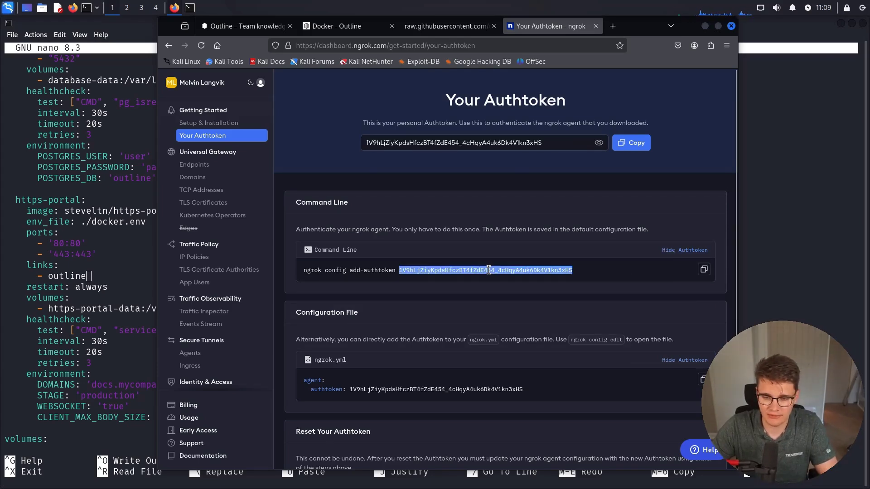
right_click(488, 271)
click(527, 282)
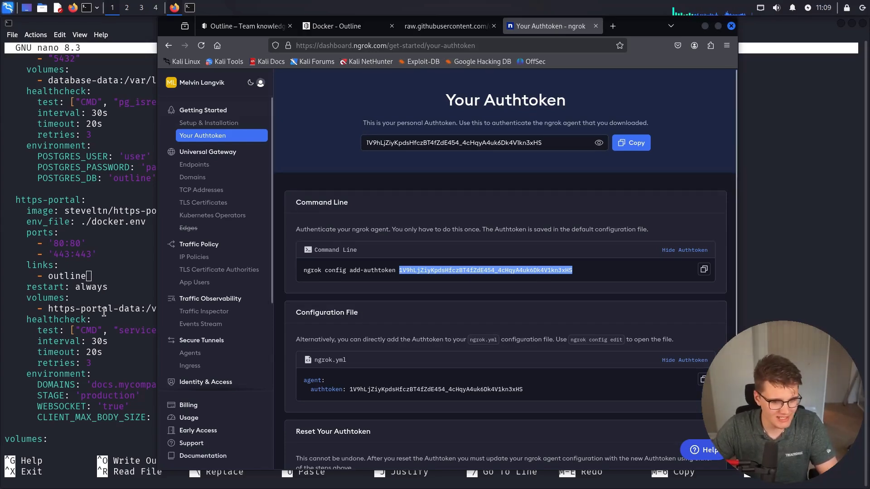
click(100, 287)
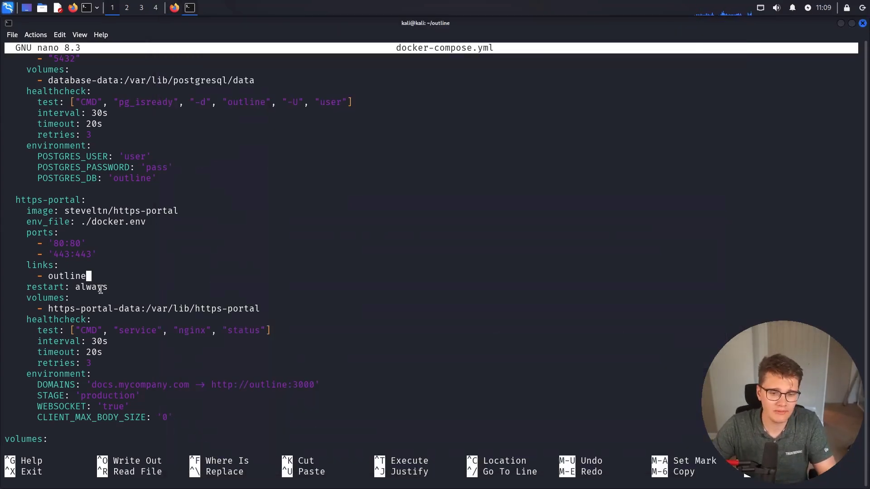
Step: Cut the https-portal volumes, healthcheck, and DOMAINS/STAGE/WEBSOCKET lines from docker-compose.yml
key(Up)
key(Up)
key(Up)
key(Up)
key(Up)
key(Up)
key(Up)
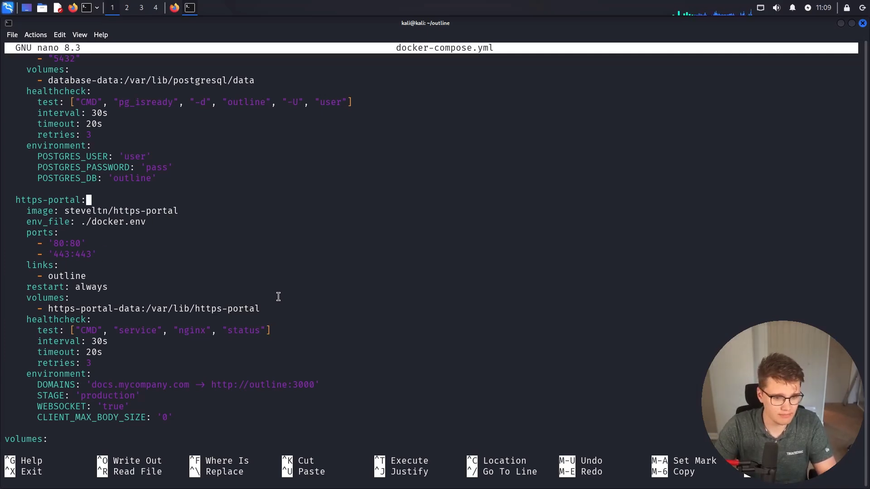
key(Down)
key(Down)
key(Down)
key(Down)
key(Down)
key(Down)
key(Down)
key(Down)
key(Down)
key(Down)
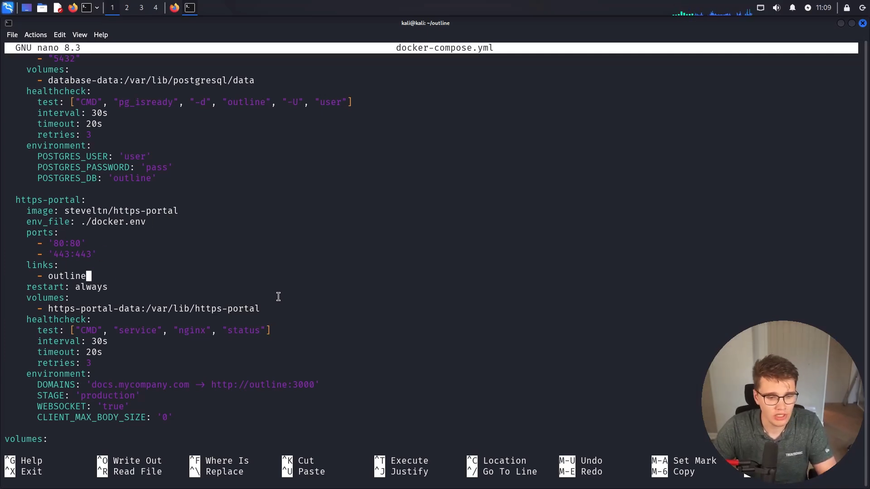
key(Down)
key(Up)
key(Up)
key(ctrl+k)
key(ctrl+k)
key(ctrl+k)
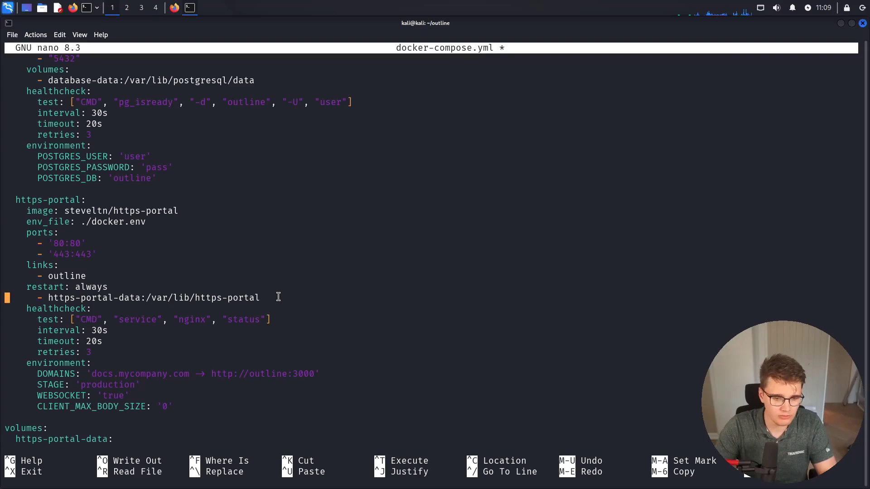
key(ctrl+k)
key(ctrl+k)
key(ctrl+k)
key(ctrl+k)
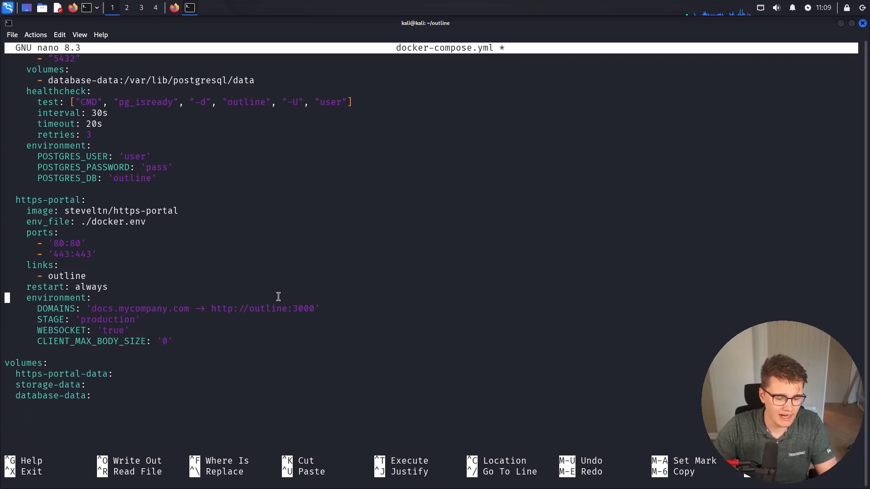
key(Down)
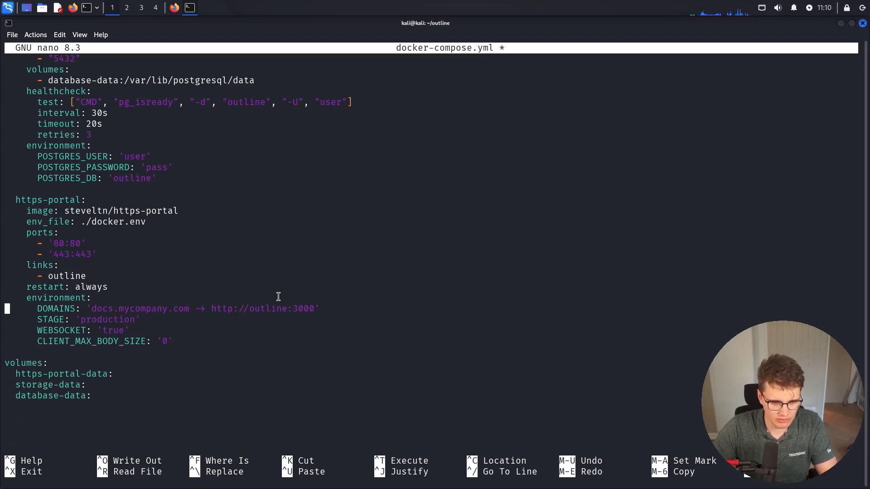
key(ctrl+k)
key(ctrl+k)
key(ctrl+k)
Step: Rename the CLIENT_MAX_BODY_SIZE environment key to NGROK_AUTHTOKEN and clear its '0' value
click(278, 297)
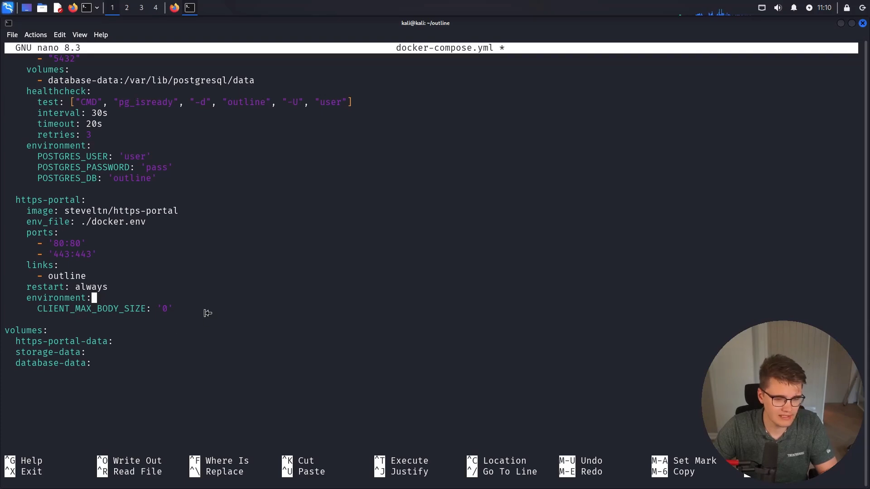
key(Down)
key(Left)
key(Left)
key(Left)
key(Delete)
key(Delete)
key(Delete)
key(Delete)
key(Delete)
key(Delete)
key(Delete)
key(Delete)
key(Delete)
key(Delete)
key(Delete)
key(Delete)
key(Delete)
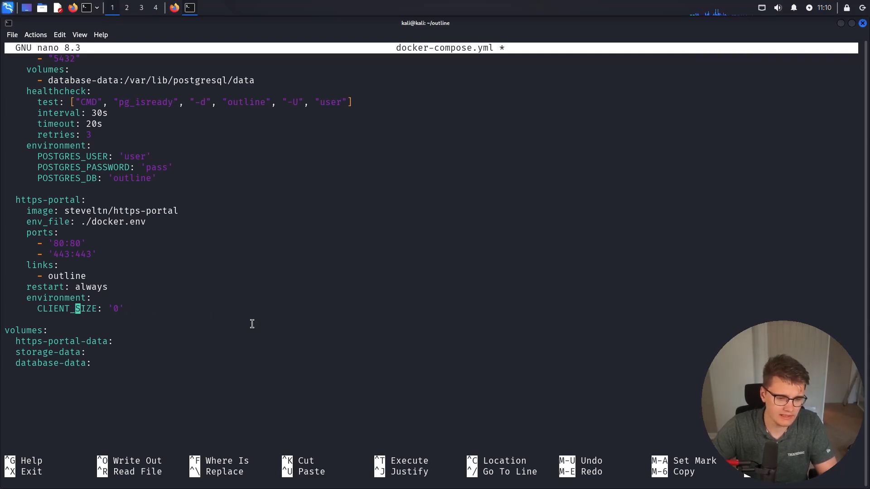
key(BackSpace)
key(BackSpace)
key(BackSpace)
key(BackSpace)
key(BackSpace)
key(BackSpace)
key(BackSpace)
text(NGROK_)
text(AUTHTOKEN)
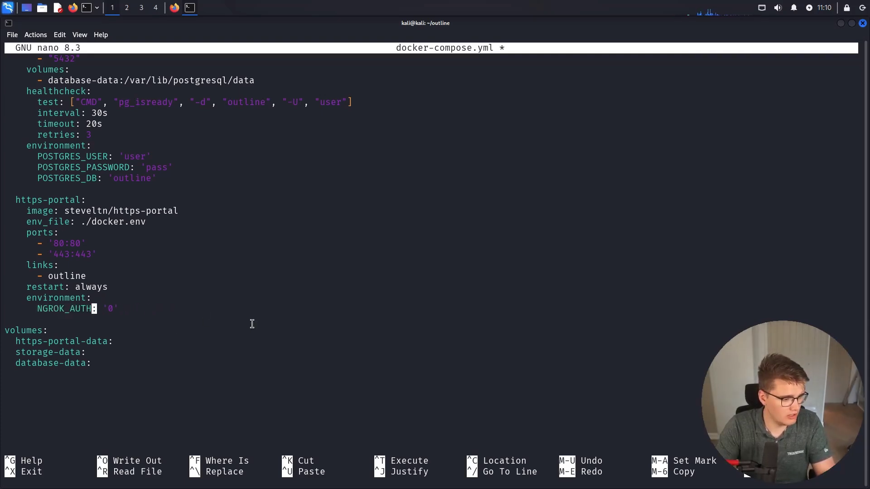
key(ctrl+r)
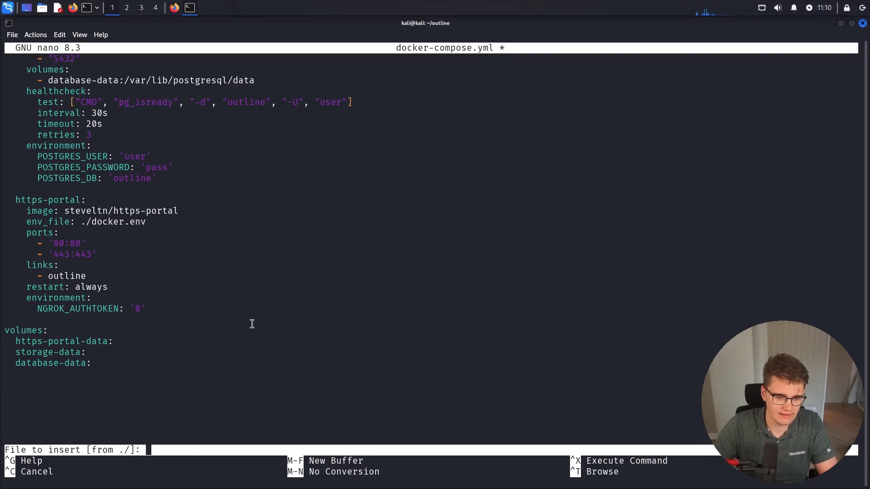
key(ctrl+c)
key(Right)
key(Right)
key(Right)
key(Delete)
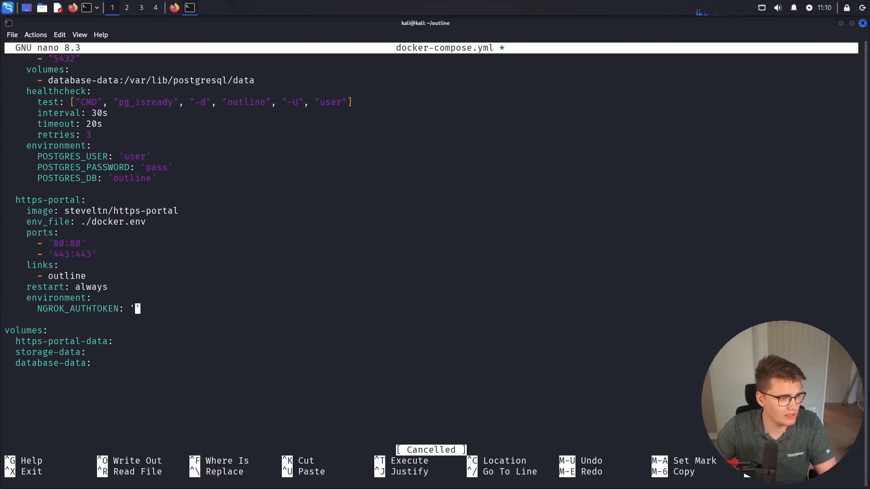
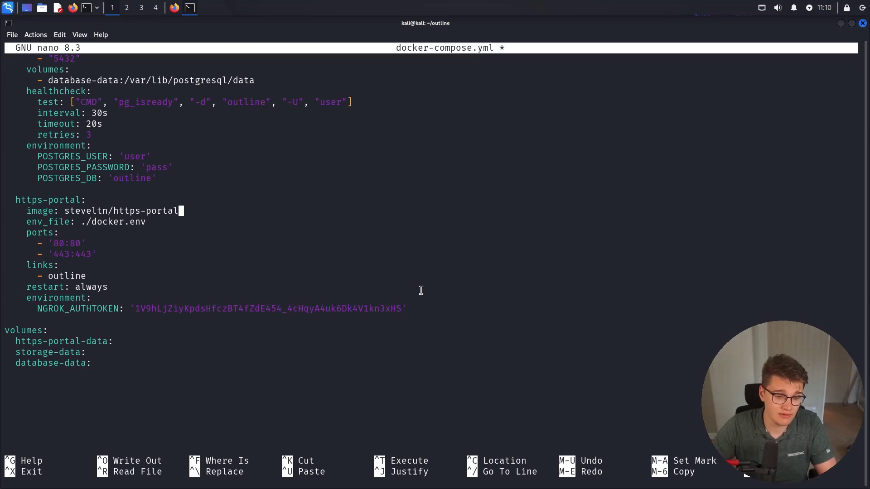
Step: Rename the https-portal service to https-ngrok
key(Left)
key(BackSpace)
key(BackSpace)
key(BackSpace)
key(BackSpace)
key(BackSpace)
key(BackSpace)
text(ngrok)
Step: Remove the https-portal-data entry from the volumes section
key(Down)
key(Down)
key(Down)
key(Down)
key(Down)
key(Down)
key(Down)
key(Down)
key(Down)
key(Down)
key(Down)
key(Down)
key(Down)
key(Down)
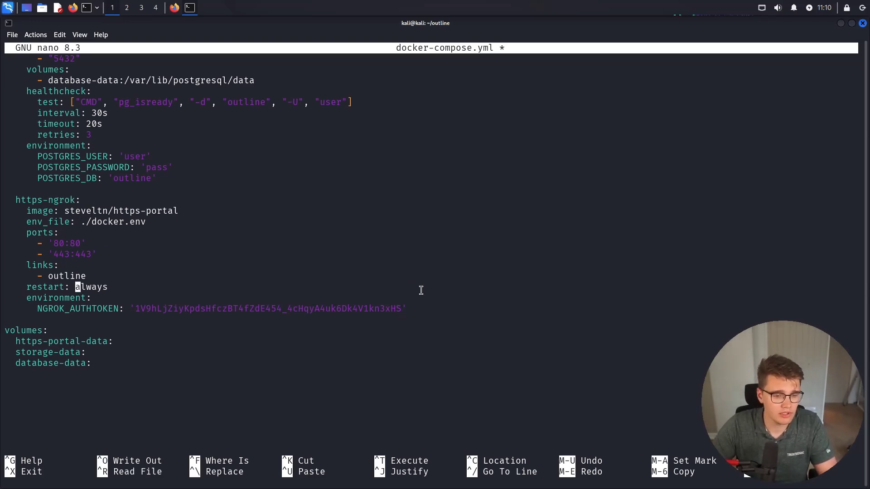
key(Up)
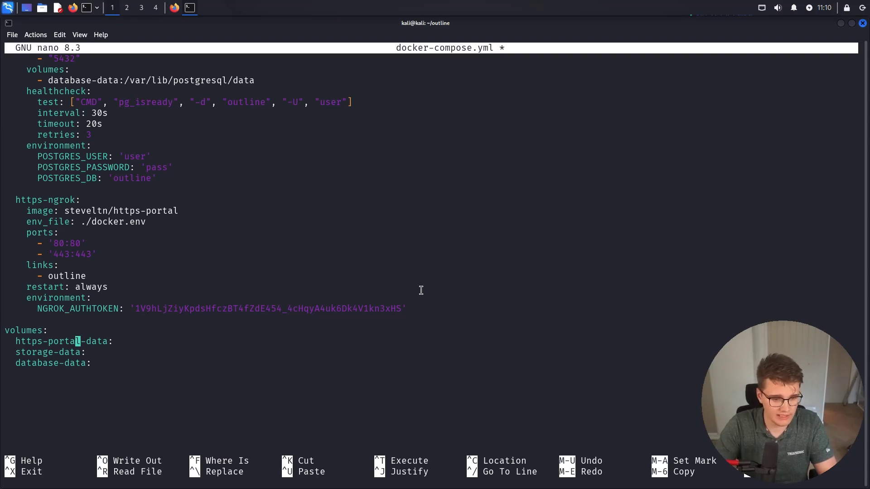
key(ctrl+k)
key(Up)
key(Up)
key(Up)
key(Up)
key(Up)
key(Up)
key(Up)
key(Up)
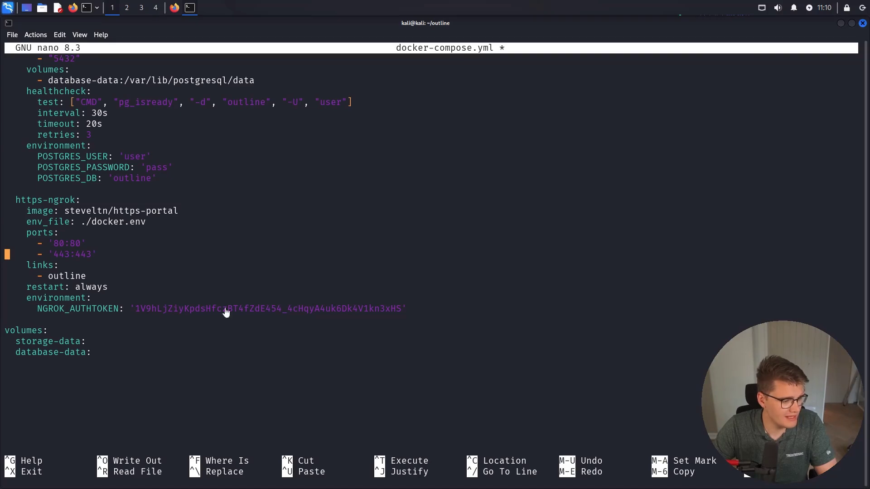
Step: Delete the ports block and env_file line from the https-ngrok service
key(Up)
key(Up)
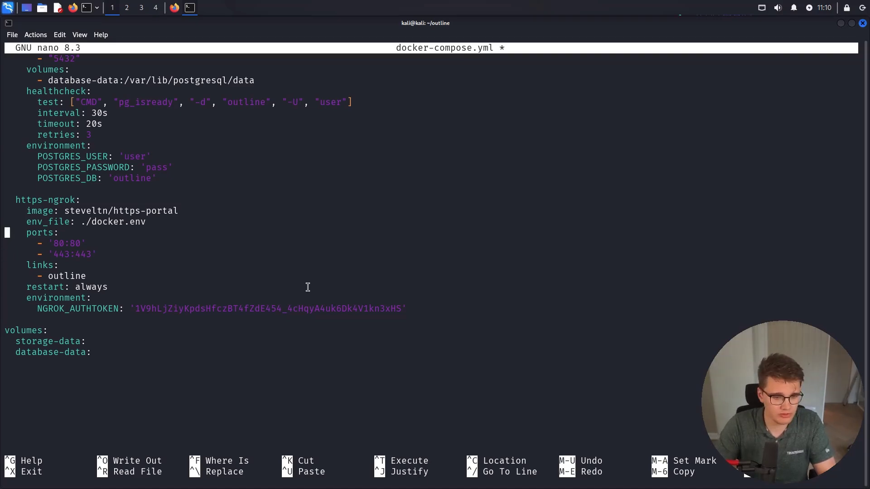
key(ctrl+k)
key(ctrl+k)
key(ctrl+k)
key(Up)
key(ctrl+k)
key(Up)
Step: Erase the steveltn/https- prefix from the image value, leaving 'portal'
key(End)
key(ctrl+Left)
key(ctrl+Left)
key(ctrl+Left)
key(Delete)
key(Delete)
key(Delete)
key(Delete)
key(Delete)
key(Delete)
key(Delete)
key(Delete)
key(Delete)
key(Delete)
key(Delete)
key(Delete)
key(Delete)
key(Delete)
key(Delete)
key(Delete)
key(Delete)
key(Delete)
key(Delete)
key(Delete)
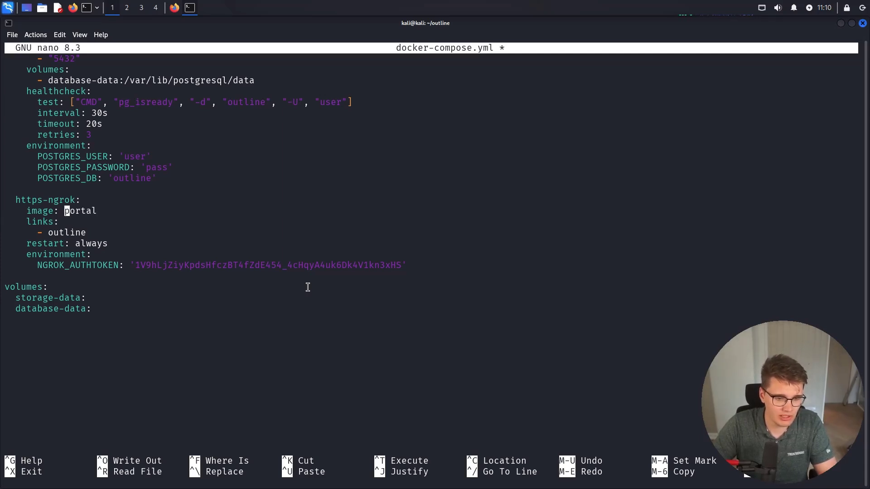
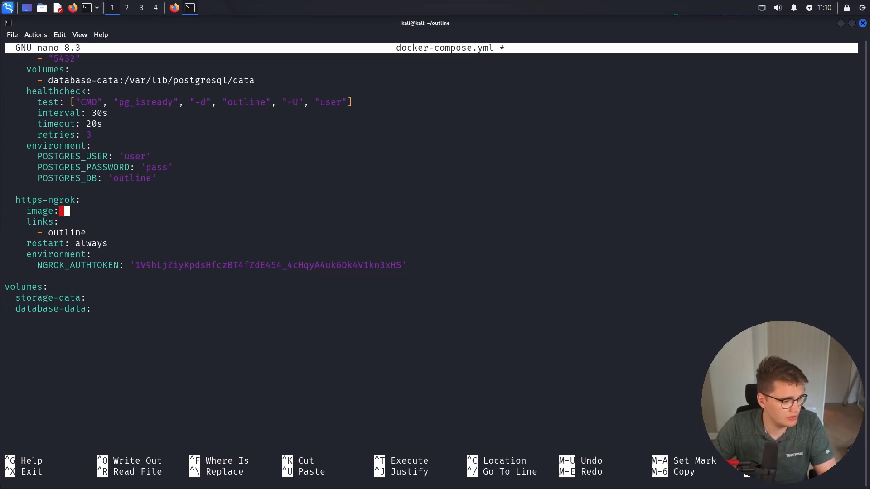
Step: Paste ngrok/ngrok:latest as the https-ngrok service's image
right_click(252, 209)
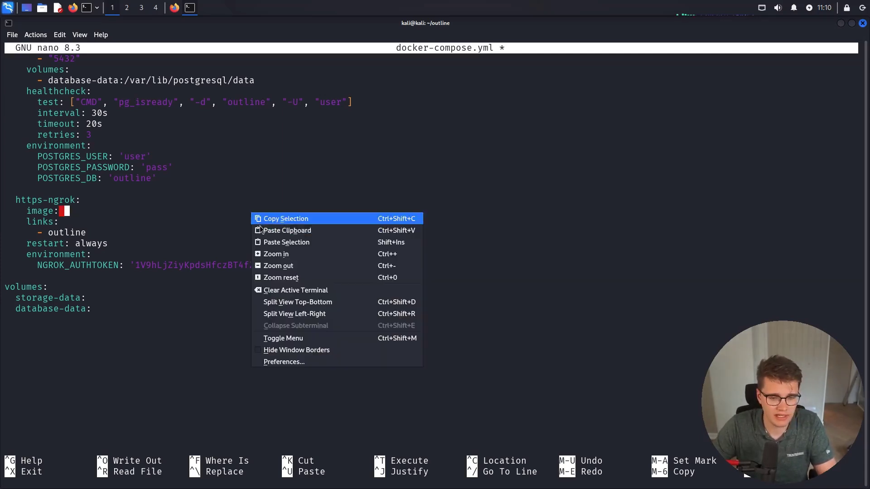
click(272, 230)
key(Down)
key(Up)
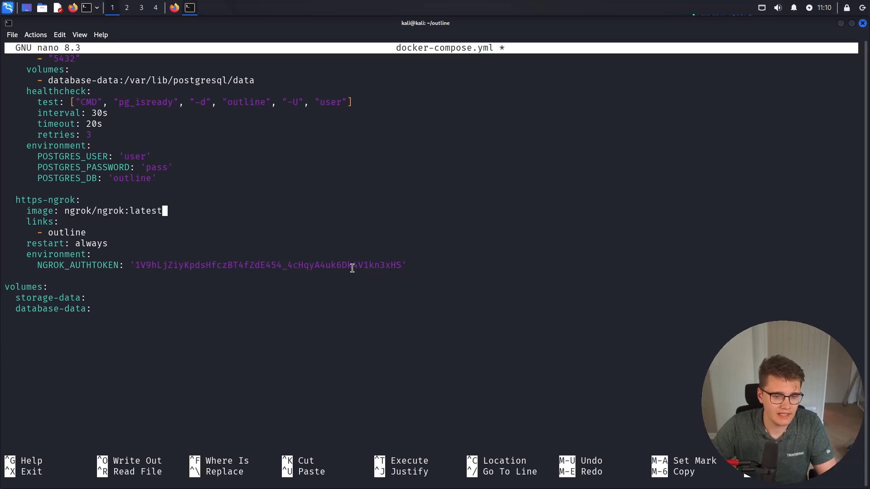
Step: Add a command: key under the image line with two empty quoted list entries
key(Return)
text(command:)
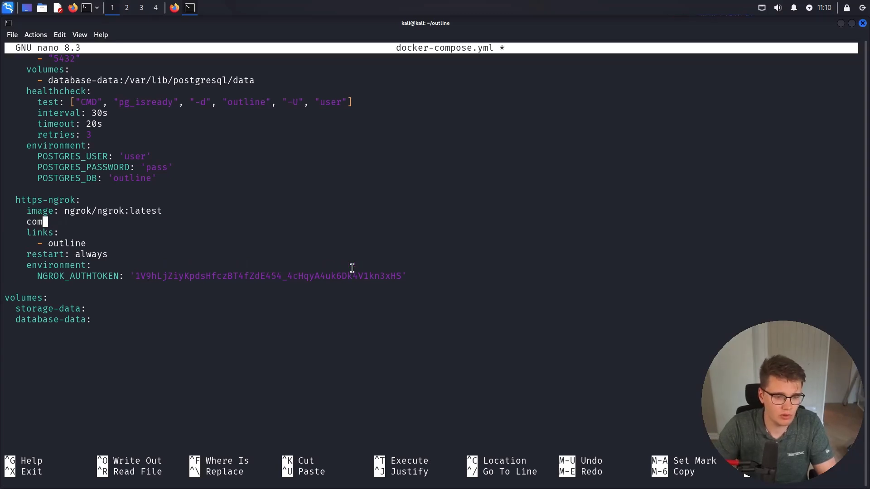
key(Return)
text(- "")
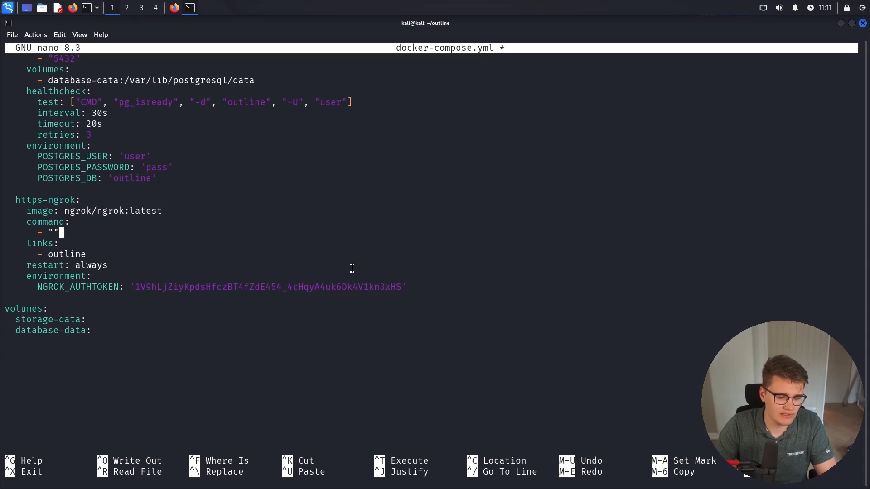
key(Return)
text(- "")
Step: Fill the command entries with "http" and "outline:3000", then open a new line for another entry
key(Up)
key(Left)
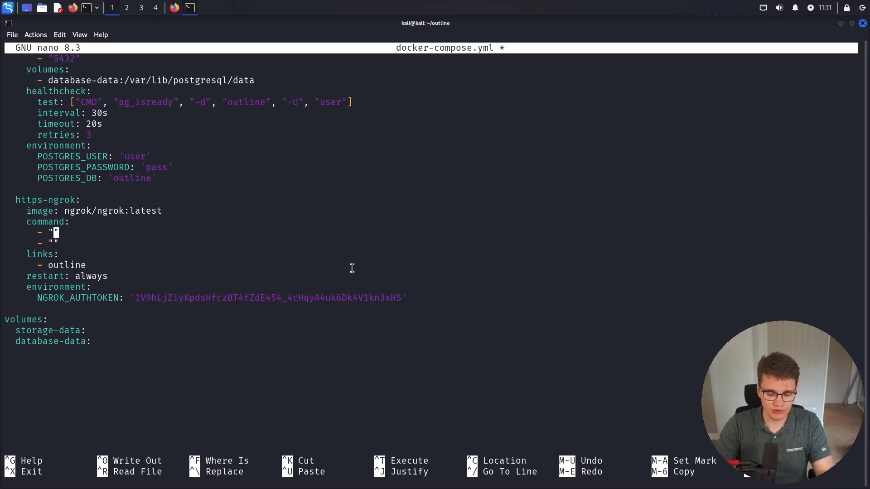
text(http)
key(Down)
key(Left)
text(outline:)
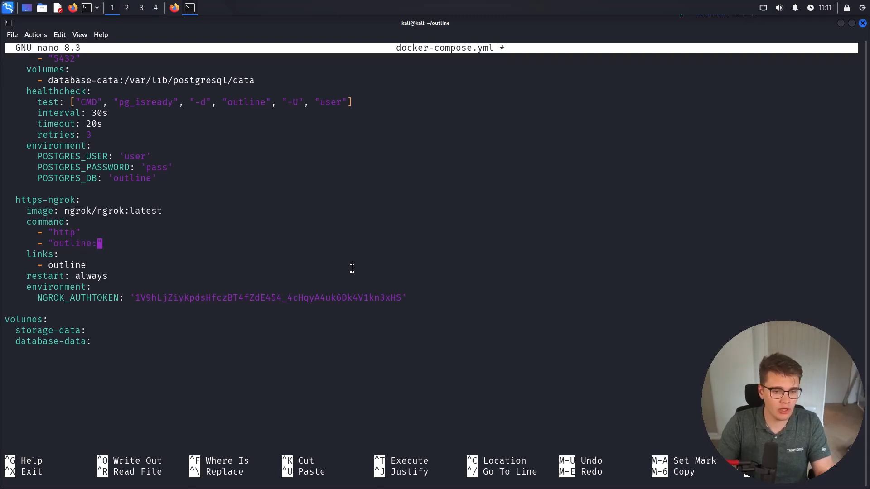
text(3)
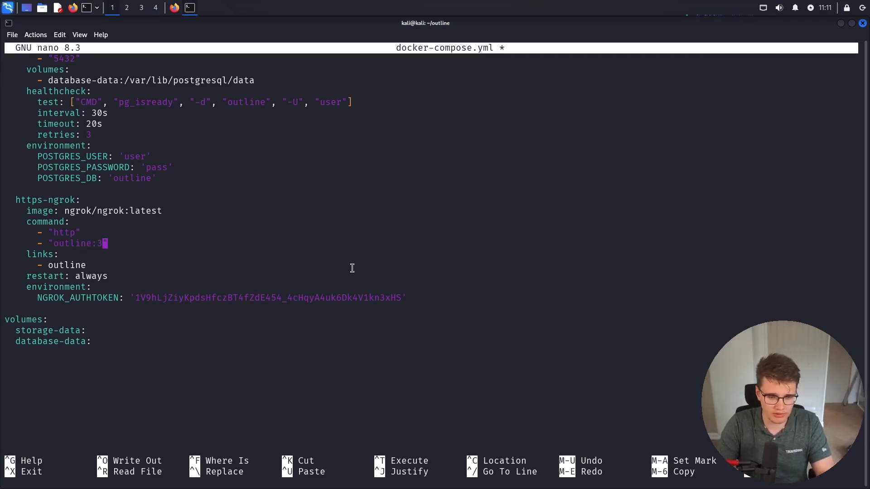
text(000)
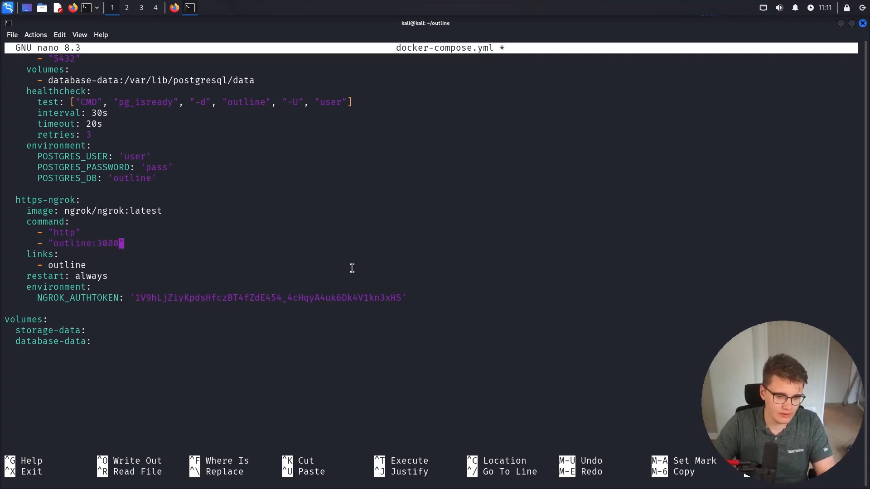
key(End)
key(Return)
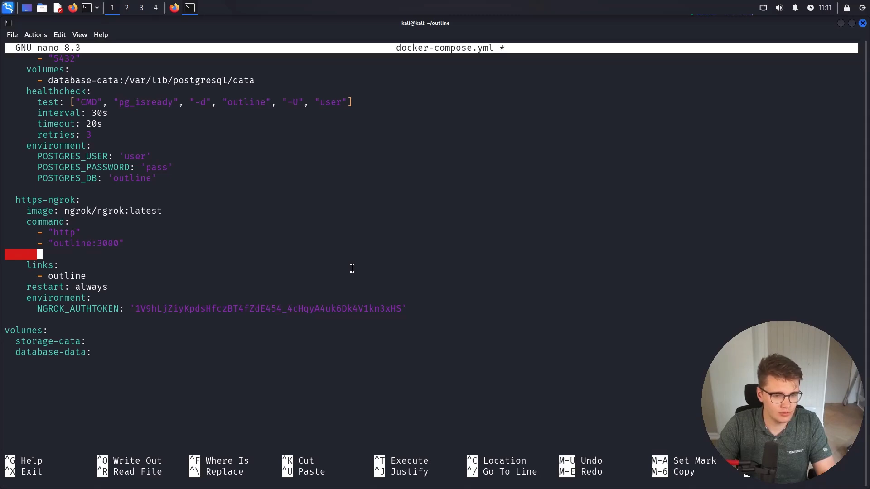
text(- "--url")
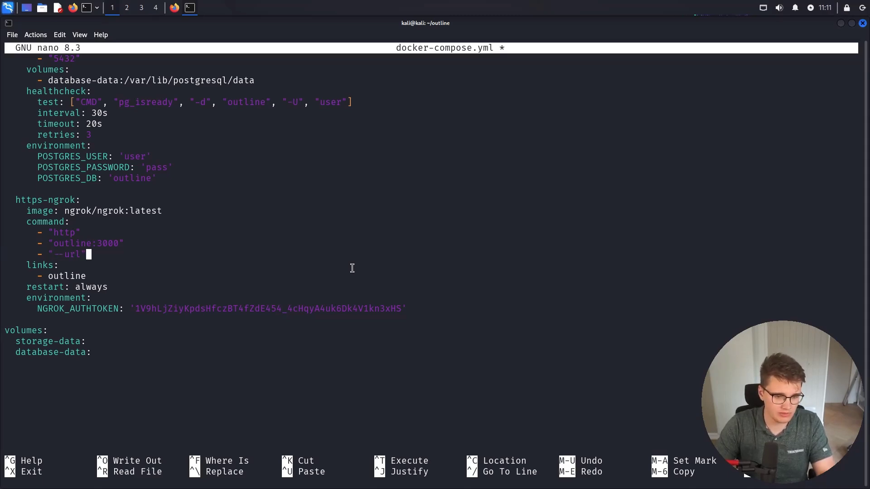
key(Return)
text(- ")
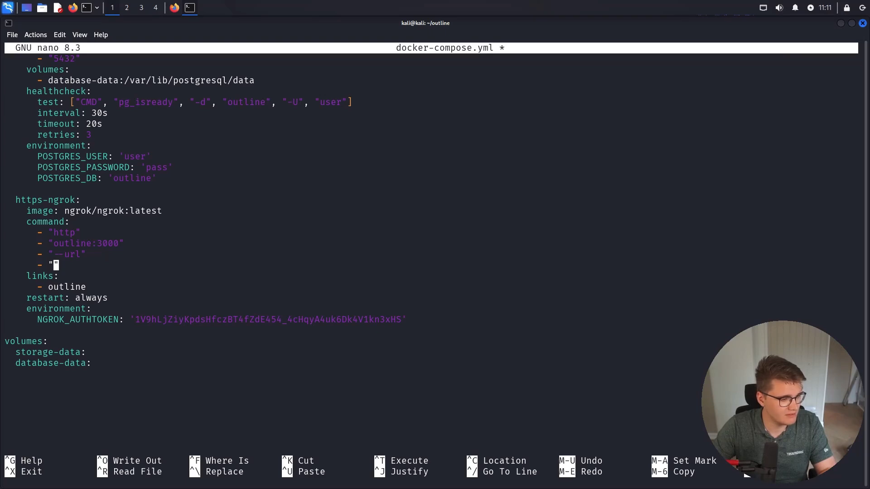
text(https://)
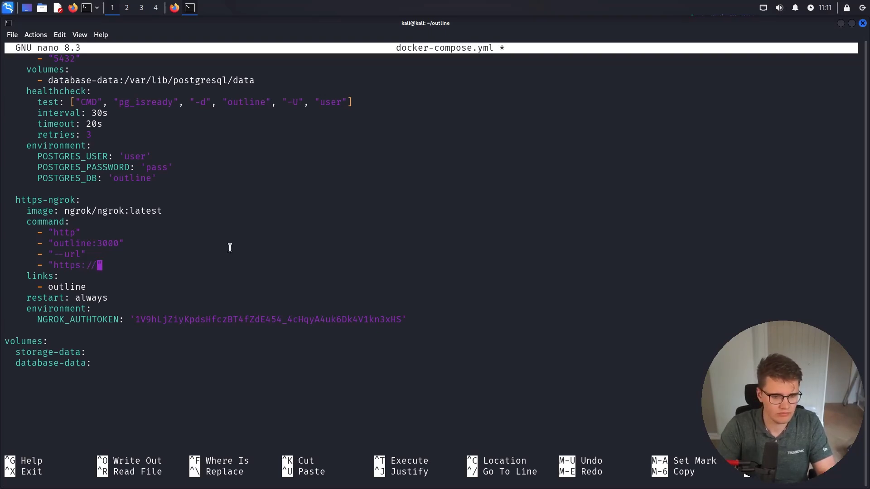
right_click(267, 218)
click(295, 239)
Step: Review the finished ngrok command lines, then save docker-compose.yml and exit nano
key(Up)
key(Up)
key(Up)
key(Up)
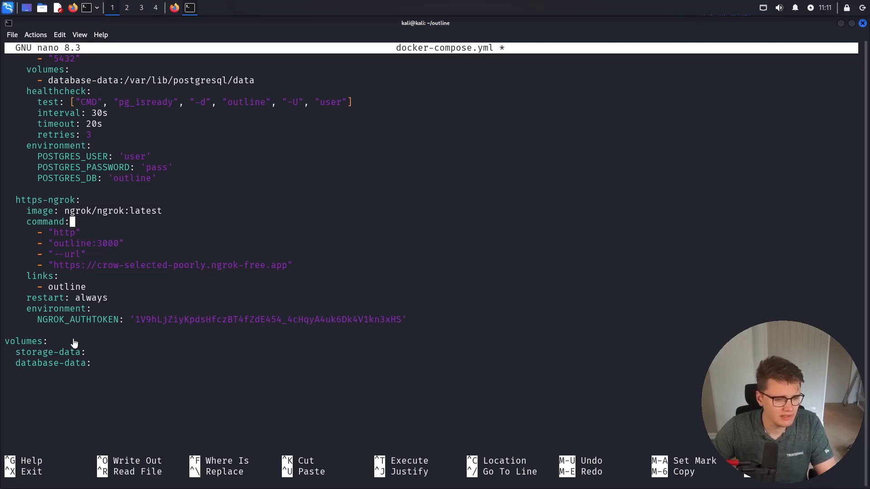
drag(168, 211, 267, 264)
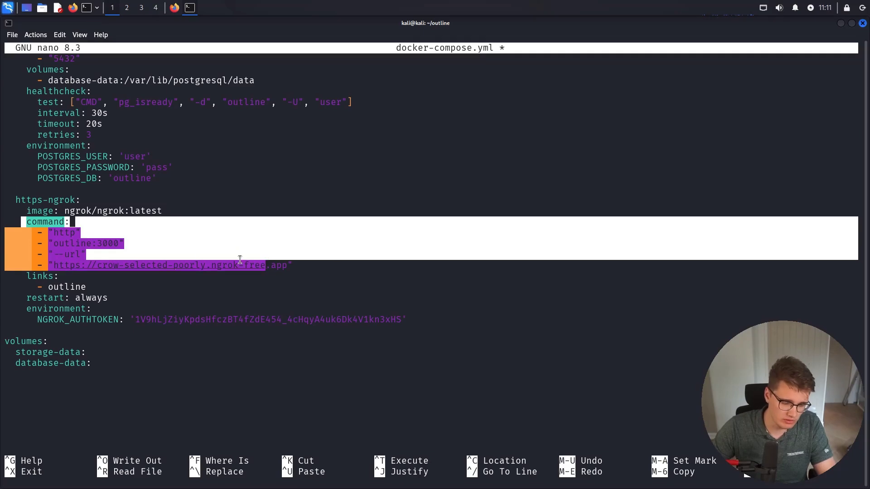
click(258, 261)
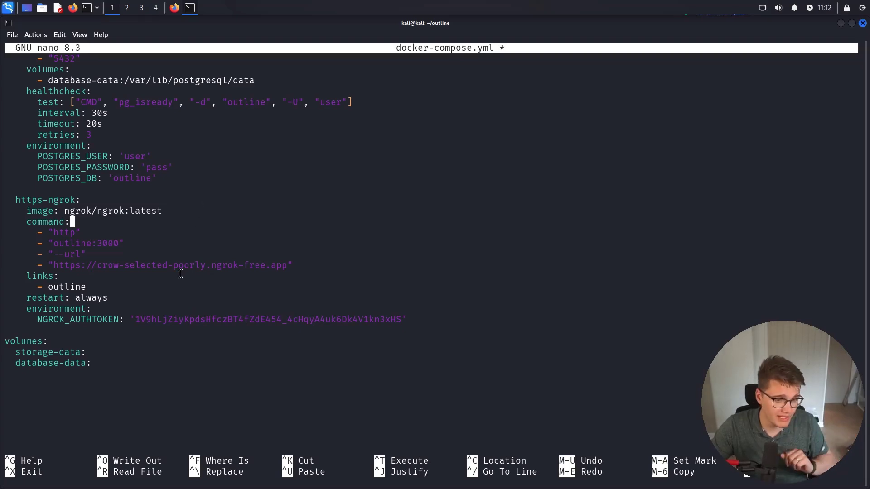
drag(290, 266, 48, 265)
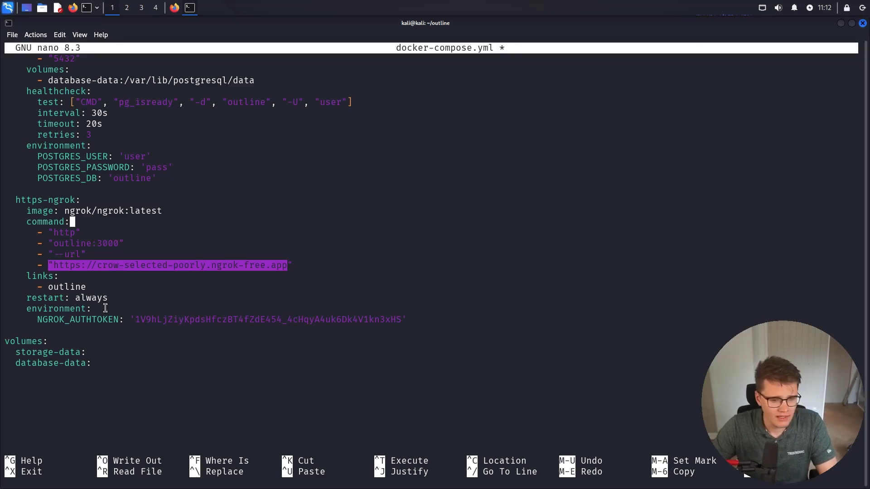
scroll(257, 326, up, 7)
scroll(258, 327, down, 10)
key(ctrl+s)
key(ctrl+x)
Step: Open docker.env in nano
text(nano .d)
key(BackSpace)
key(BackSpace)
text(docker.)
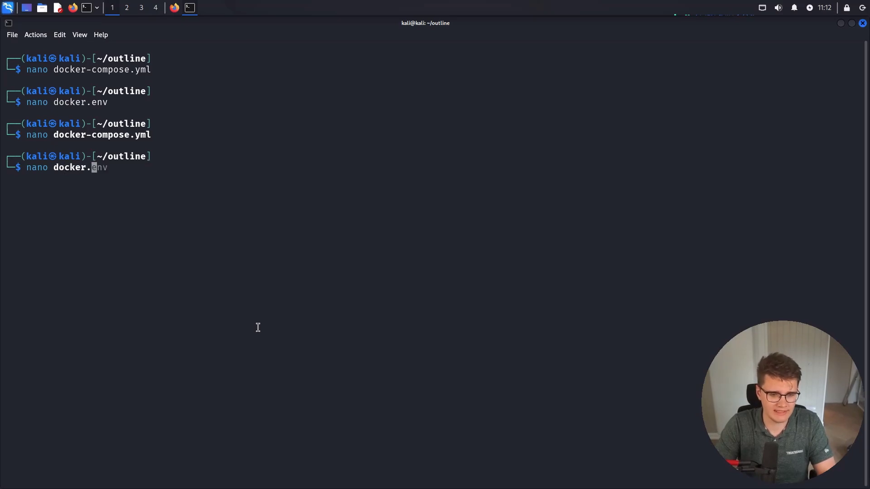
key(Tab)
key(Return)
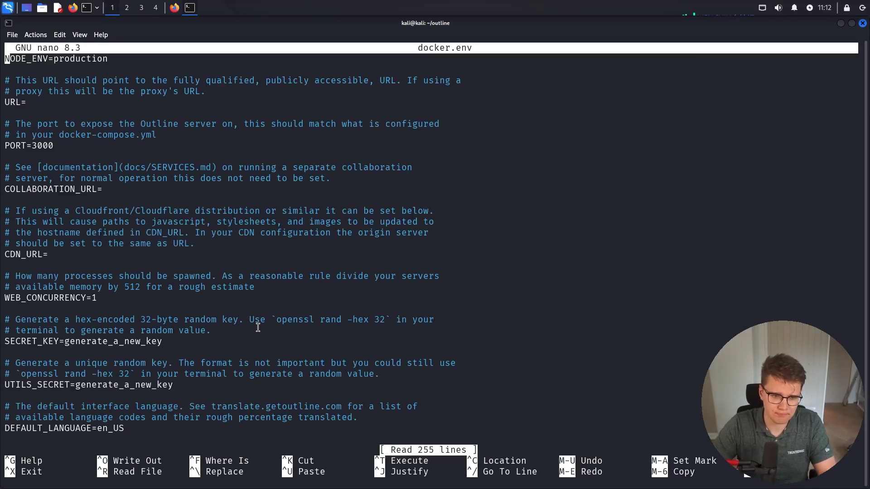
key(Down)
key(Down)
key(Down)
key(Down)
key(Down)
key(Down)
key(Down)
key(Down)
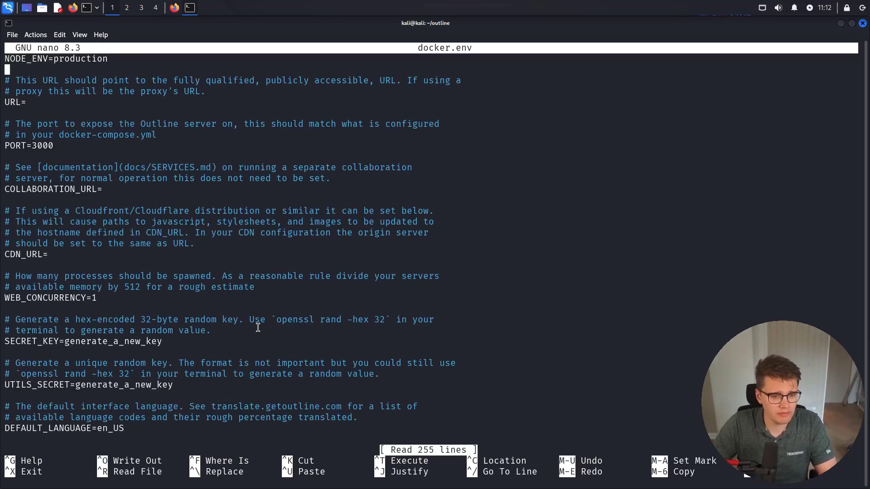
key(Up)
key(Up)
key(Up)
key(Up)
key(End)
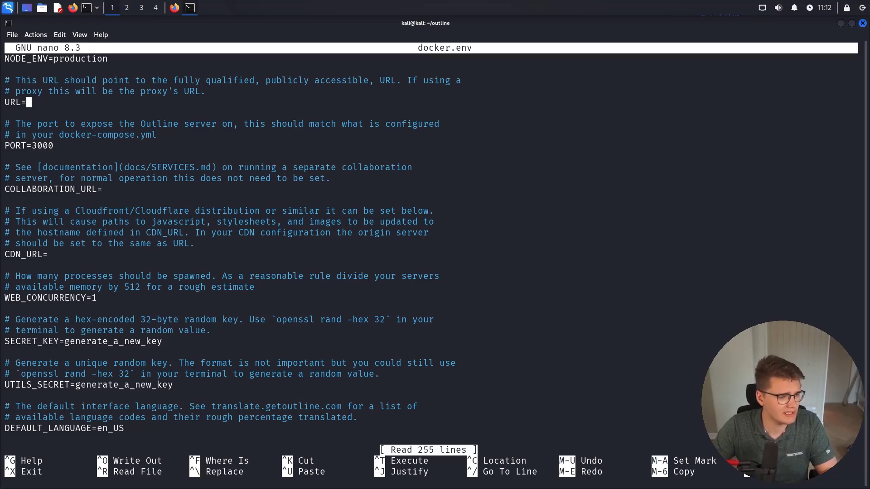
text(http://)
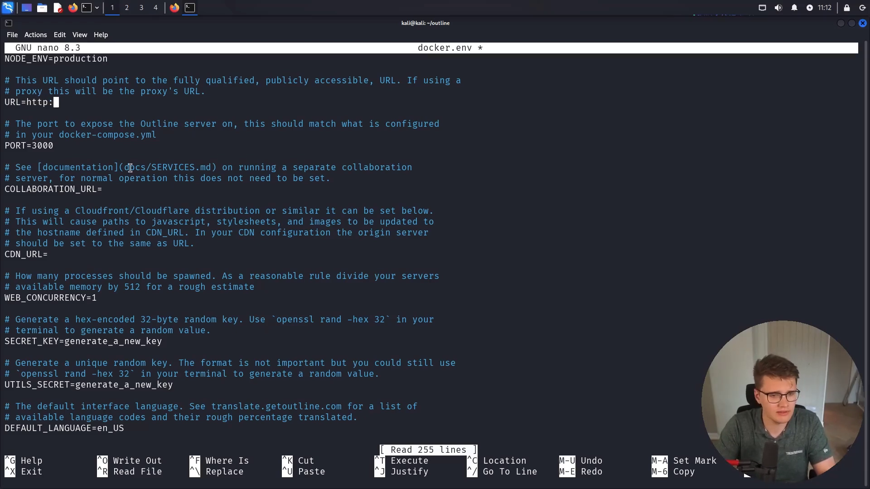
right_click(216, 148)
click(236, 165)
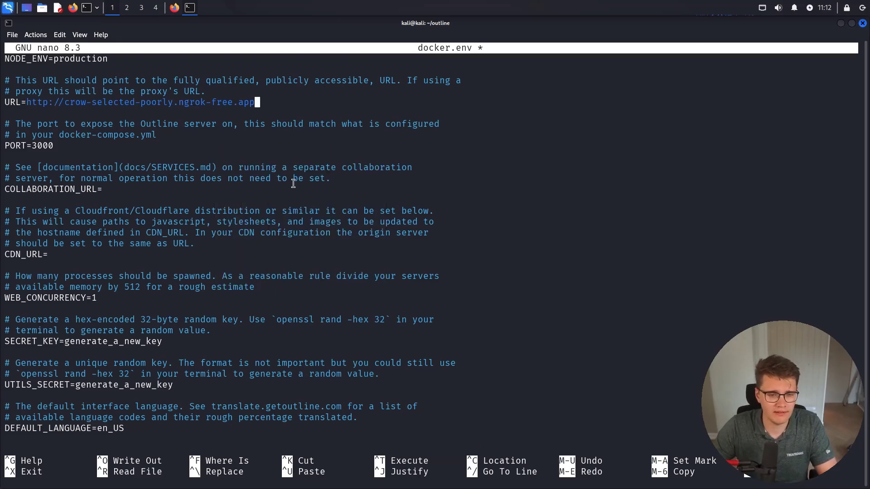
key(Down)
key(Down)
key(Down)
key(Down)
key(Down)
key(Down)
key(Down)
key(Down)
key(Down)
key(Down)
key(Down)
key(Down)
key(Down)
key(Down)
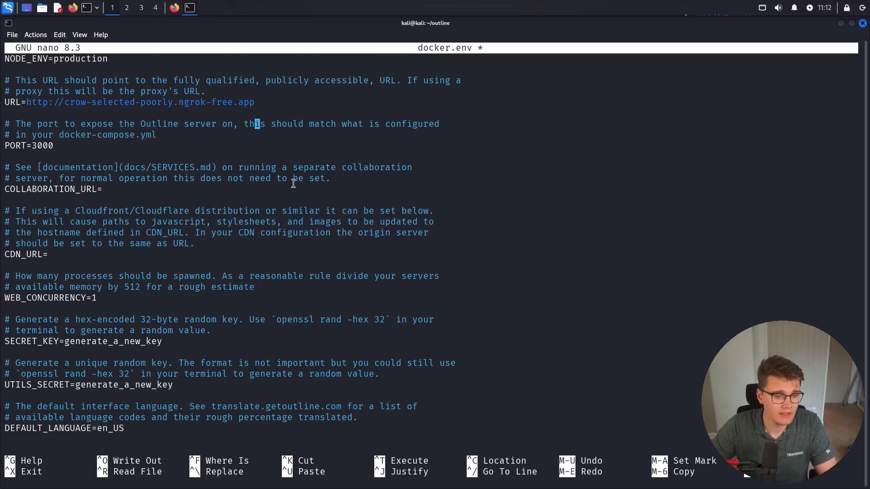
text(http://)
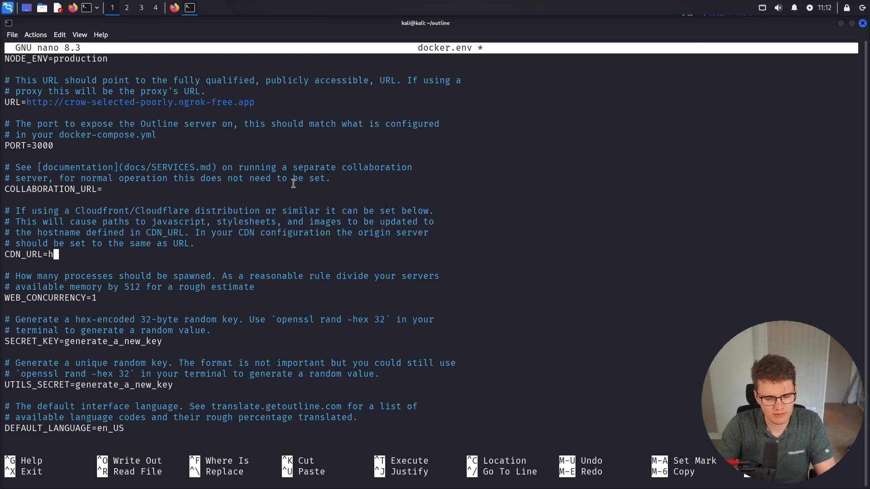
right_click(290, 187)
click(301, 202)
key(Down)
key(Down)
key(Down)
key(Down)
key(Down)
key(Down)
key(Down)
key(Down)
key(Down)
key(Down)
key(Down)
key(Down)
key(Down)
key(Down)
key(Down)
key(Down)
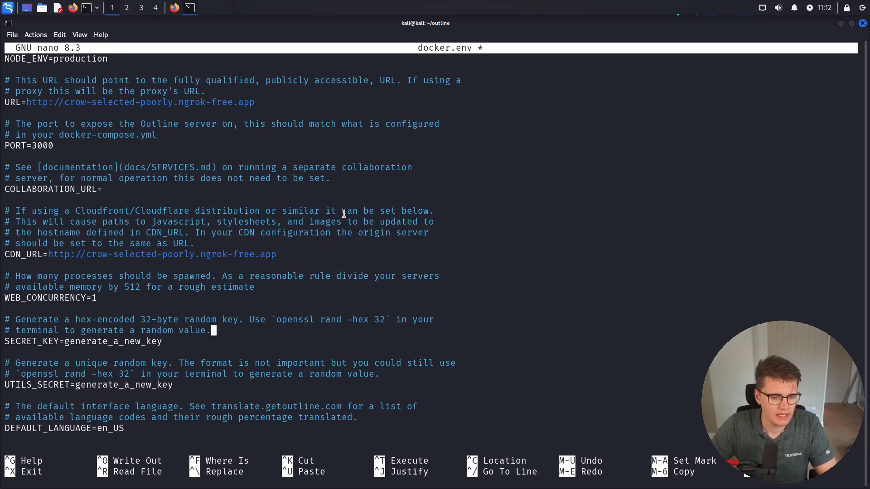
Step: Copy the openssl rand -hex 32 command shown in docker.env
key(ctrl+shift+v)
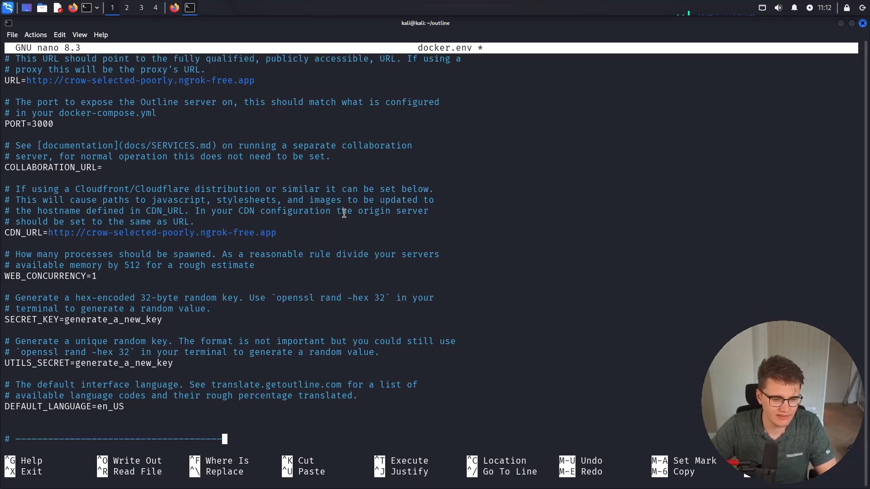
drag(386, 288, 276, 288)
right_click(297, 288)
click(324, 293)
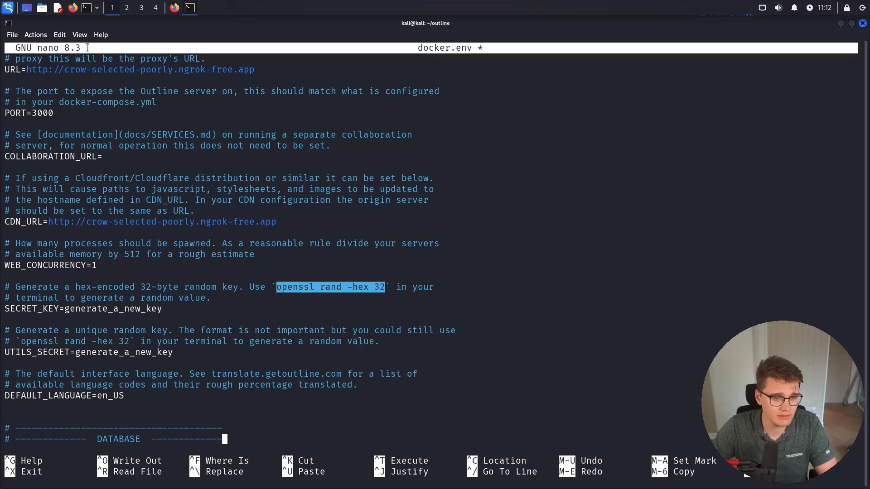
click(12, 34)
Step: Run openssl rand -hex 32 twice in a second shell tab to generate two keys
click(28, 45)
right_click(191, 137)
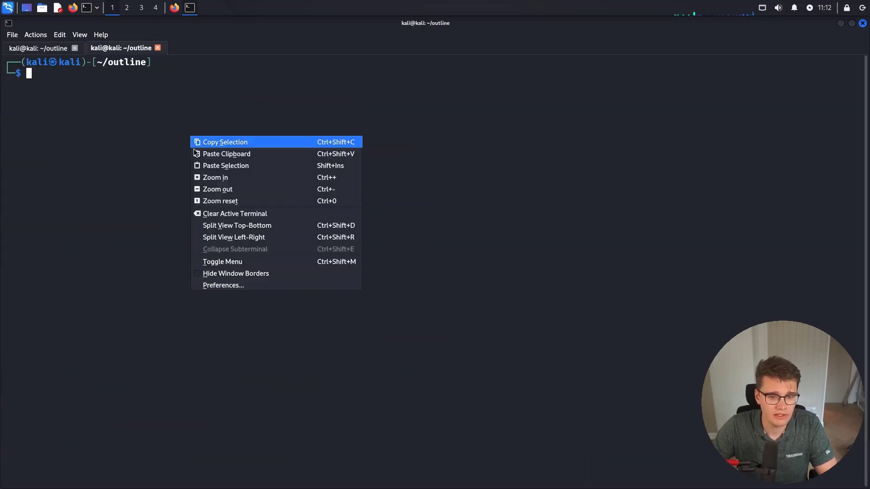
click(194, 150)
key(Return)
right_click(190, 138)
click(195, 151)
key(Return)
Step: Replace the SECRET_KEY placeholder with the first generated hex key
double_click(154, 84)
right_click(154, 84)
click(190, 90)
click(32, 49)
key(Down)
key(Down)
key(Down)
key(Up)
key(Up)
key(Up)
key(Up)
key(Up)
key(Up)
key(Up)
key(Up)
key(Up)
key(Up)
key(Up)
key(Up)
key(Up)
key(Up)
key(Up)
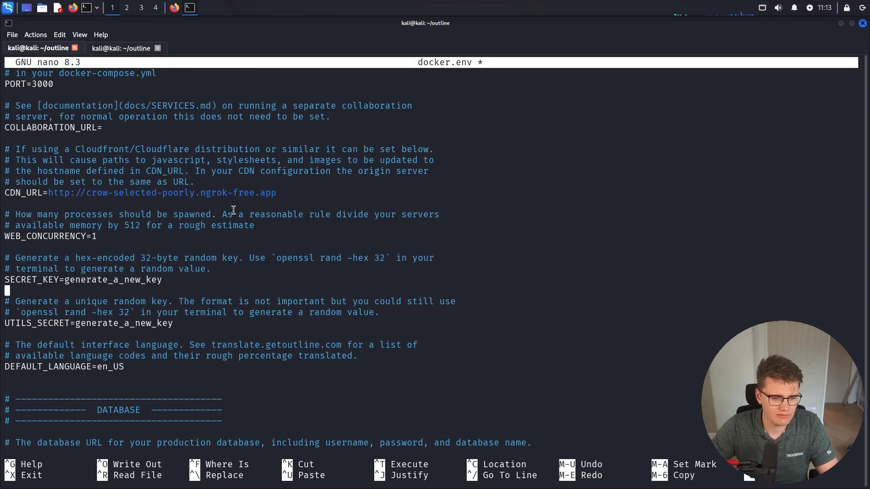
key(ctrl+Left)
key(ctrl+Left)
key(ctrl+Left)
key(ctrl+Left)
key(Delete)
key(Delete)
key(Delete)
key(Delete)
key(Delete)
key(Delete)
key(Delete)
key(Delete)
key(Delete)
key(Delete)
key(Delete)
key(Delete)
key(Delete)
key(Delete)
key(Delete)
key(Delete)
key(Delete)
key(Delete)
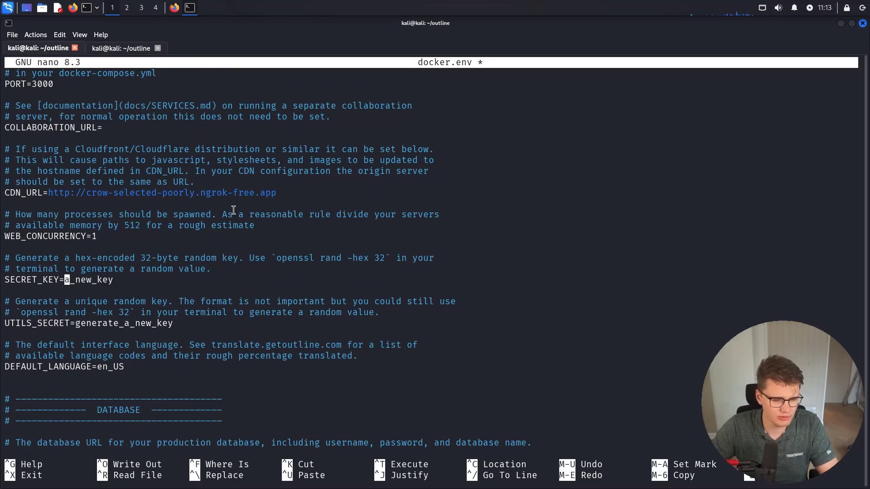
right_click(315, 181)
click(330, 198)
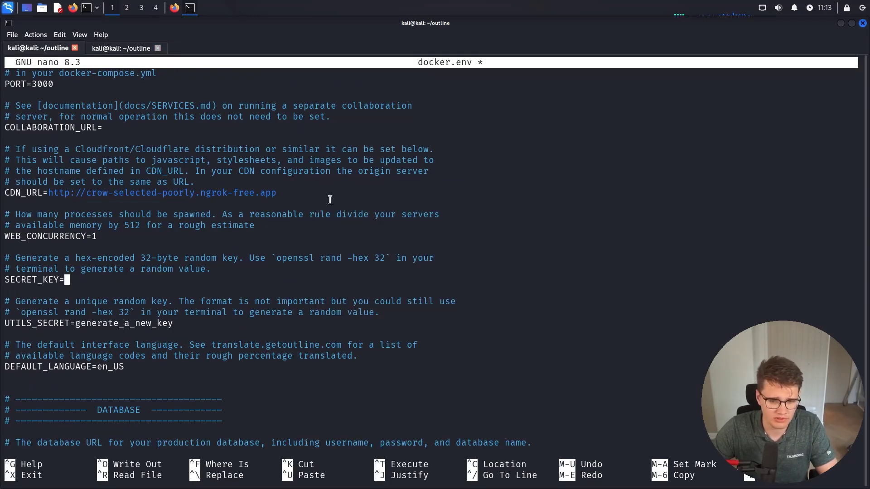
click(107, 51)
Step: Replace the UTILS_SECRET placeholder with the second generated hex key
double_click(112, 127)
right_click(123, 128)
click(149, 130)
click(33, 48)
key(Down)
key(Down)
key(Down)
key(Down)
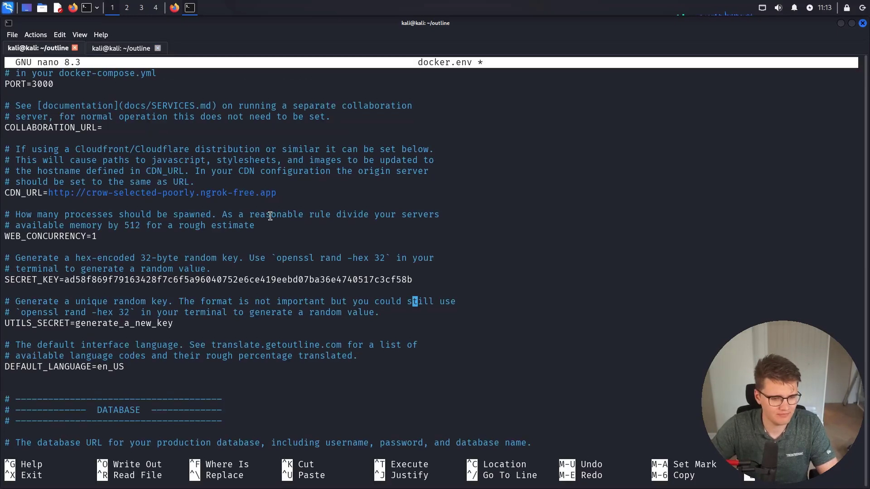
key(ctrl+Left)
key(ctrl+Left)
key(ctrl+Left)
key(ctrl+Left)
key(Delete)
key(Delete)
key(Delete)
key(Delete)
key(Delete)
key(Delete)
key(Delete)
key(Delete)
key(Delete)
key(Delete)
key(Delete)
key(Delete)
key(Delete)
key(Delete)
key(Delete)
key(Delete)
key(Delete)
key(Delete)
key(Delete)
key(Delete)
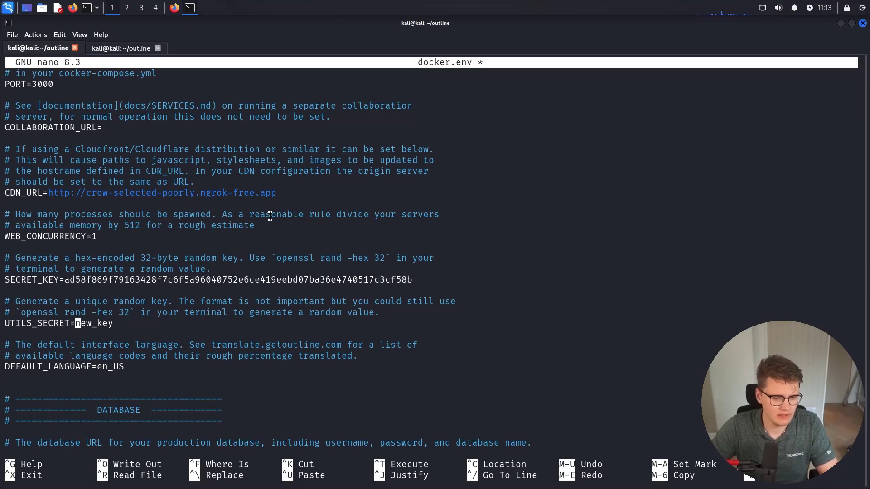
key(Return)
key(Return)
key(Return)
text(#)
key(Up)
key(Left)
key(Left)
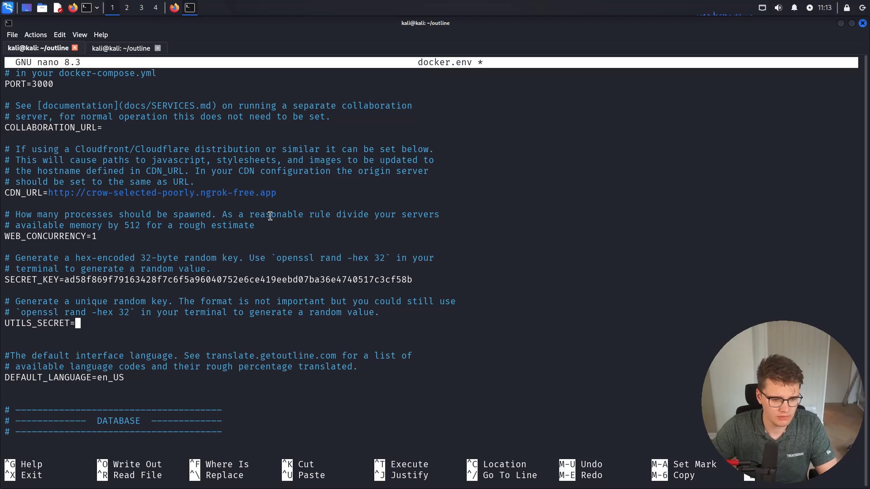
right_click(389, 231)
click(414, 248)
Step: Uncomment the PGSSLMODE=disable line
key(ctrl+Down)
key(ctrl+Down)
key(ctrl+Down)
key(ctrl+Down)
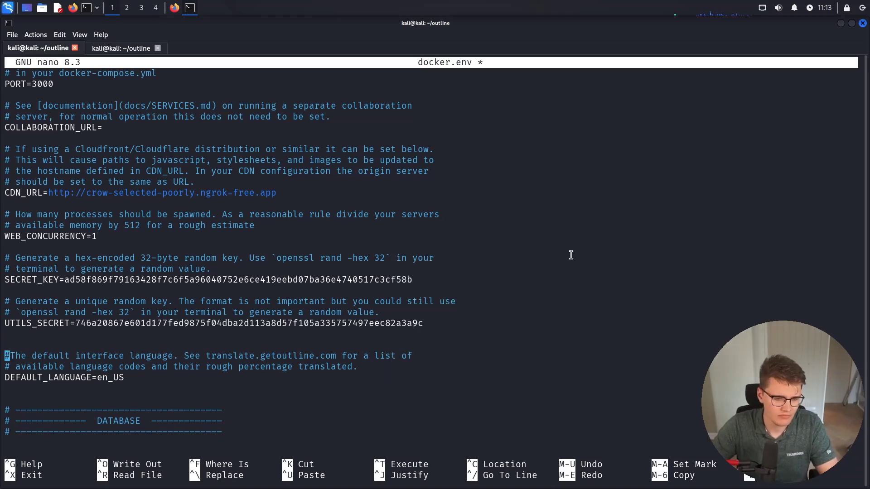
key(ctrl+Down)
key(ctrl+Down)
key(Up)
key(Up)
key(Up)
key(Right)
key(Right)
key(BackSpace)
key(BackSpace)
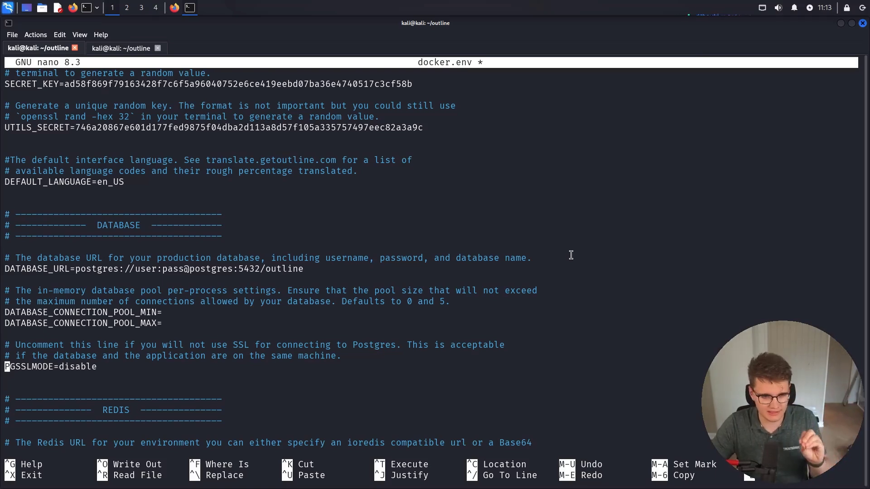
key(Down)
key(Down)
key(Down)
key(Down)
key(Down)
key(Down)
key(Down)
key(Down)
key(Down)
key(Down)
key(Down)
key(Down)
key(Down)
key(Down)
key(Down)
key(Down)
key(Down)
key(Down)
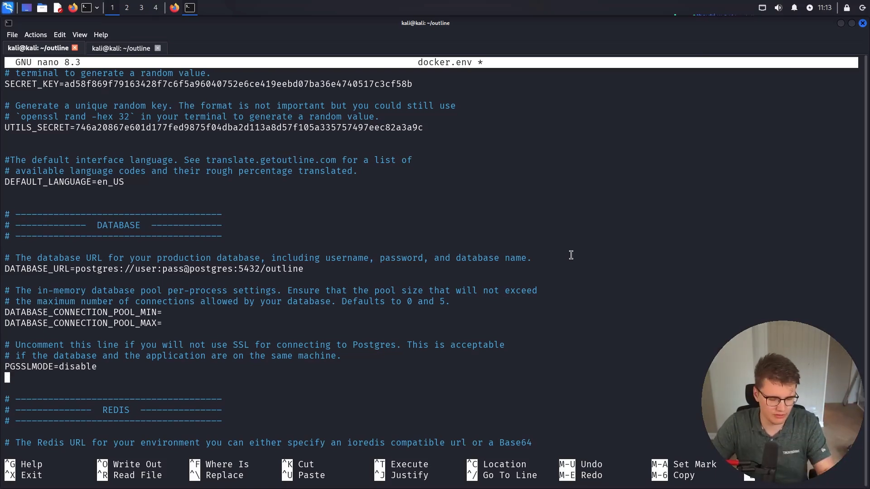
key(Down)
key(Down)
key(Down)
key(Down)
key(Down)
key(Down)
key(Down)
key(Down)
key(Down)
key(Down)
key(Down)
key(Down)
key(Down)
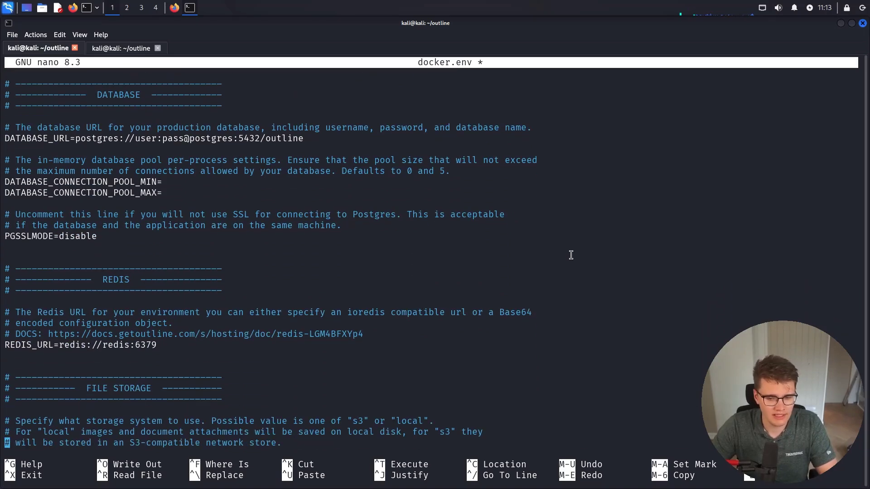
key(Down)
key(Down)
key(Down)
key(Down)
key(Down)
key(Down)
key(Down)
key(Down)
key(Down)
key(Down)
key(Down)
key(Down)
key(Down)
key(Down)
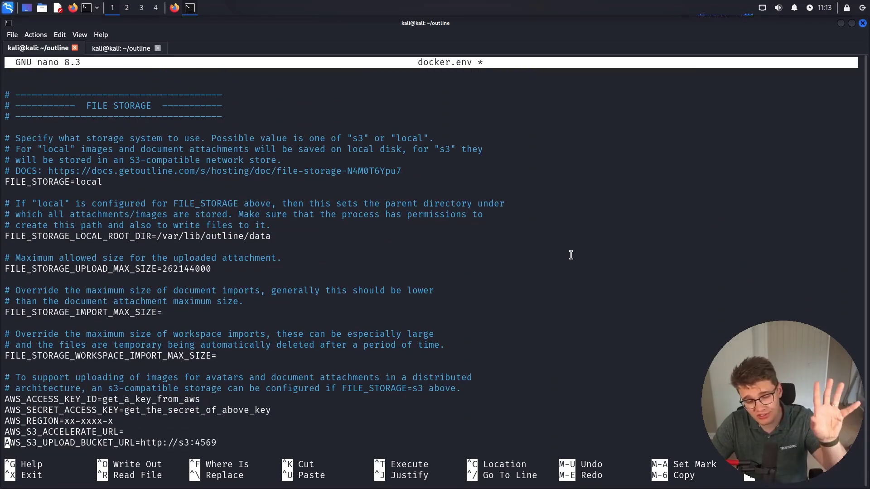
key(Up)
key(Up)
key(Up)
key(Up)
key(Up)
key(Up)
key(Up)
key(Up)
key(Up)
key(Up)
key(Up)
key(Up)
key(Up)
key(Up)
key(Up)
key(Up)
key(Up)
key(Up)
key(Up)
key(Up)
key(Up)
key(Up)
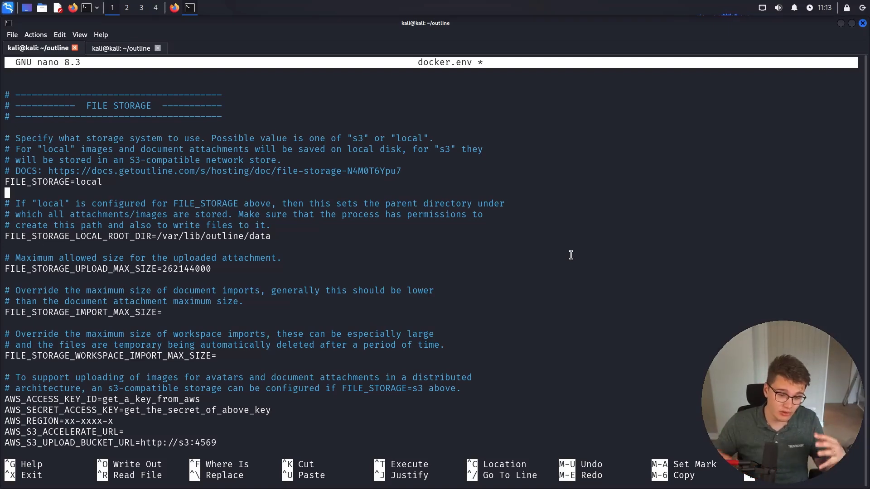
key(Down)
key(Down)
key(Down)
key(Down)
key(Down)
key(Down)
key(Down)
key(Down)
key(Down)
key(Down)
key(Down)
key(Down)
key(Down)
key(Down)
key(Down)
key(Down)
key(Down)
key(Down)
key(Down)
key(Down)
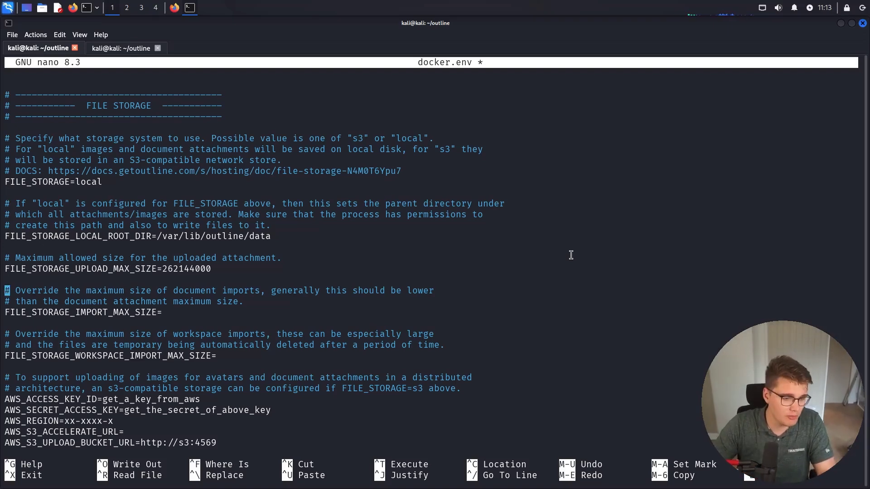
key(Down)
key(Down)
key(Down)
key(Down)
key(Down)
key(Down)
key(Down)
key(Down)
key(Down)
key(Down)
key(Down)
key(Down)
key(Down)
key(Down)
key(Down)
key(Down)
key(Down)
key(Down)
key(Down)
key(Down)
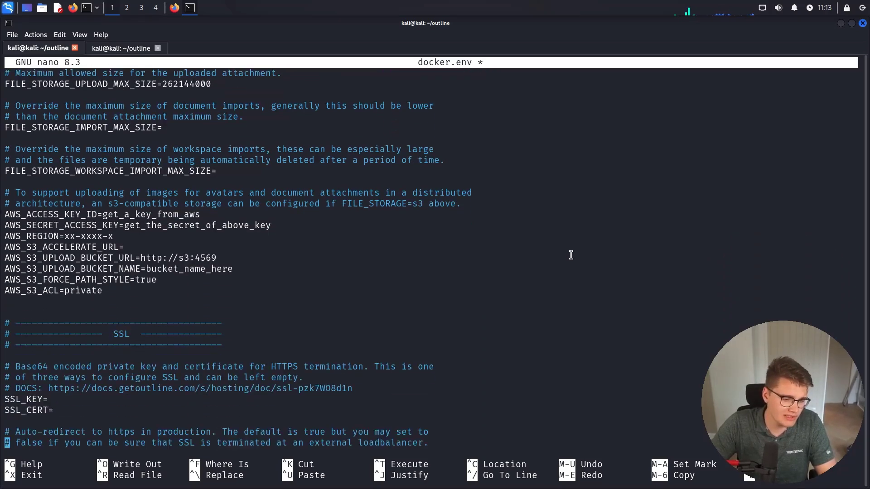
Step: Move past the OIDC and Discord settings to the AZURE_CLIENT_ID= line
key(Down)
key(Down)
key(Down)
key(Down)
key(Down)
key(Down)
key(Down)
key(Down)
key(Down)
key(Down)
key(Down)
key(Down)
key(Down)
key(Down)
key(Down)
key(Down)
key(Down)
key(Down)
key(Down)
key(Down)
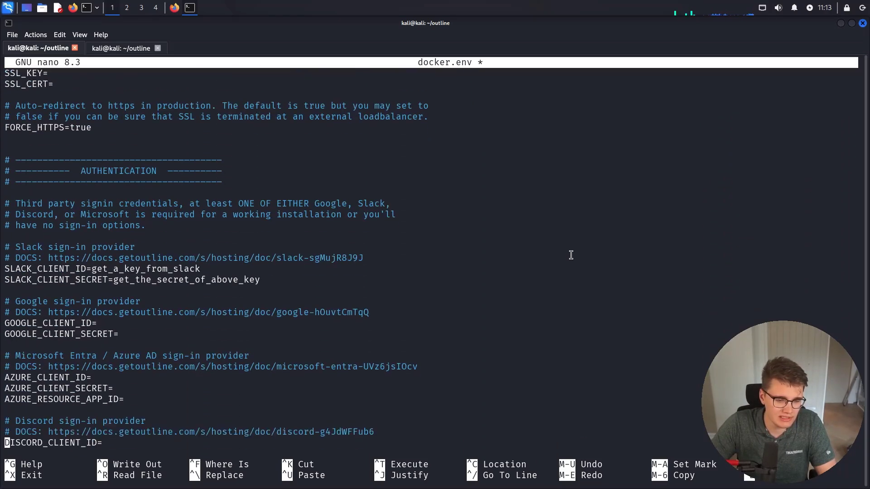
key(Down)
key(Down)
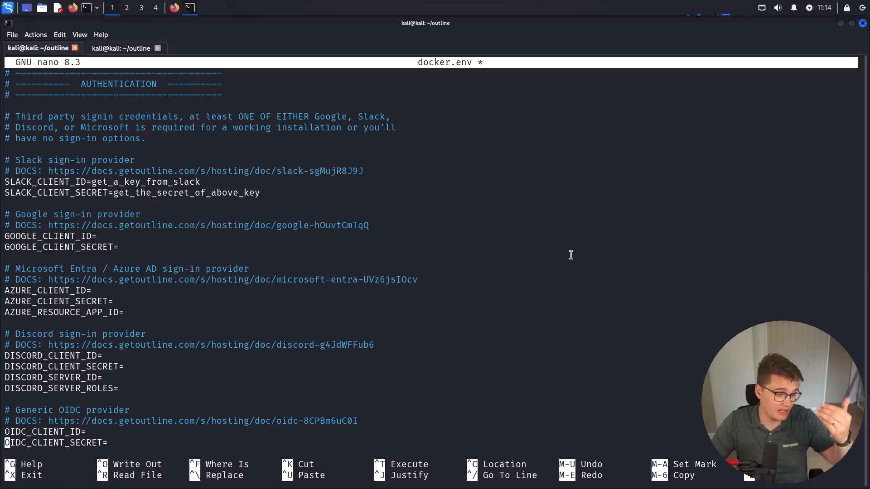
key(Down)
key(Down)
key(Down)
key(Down)
key(Down)
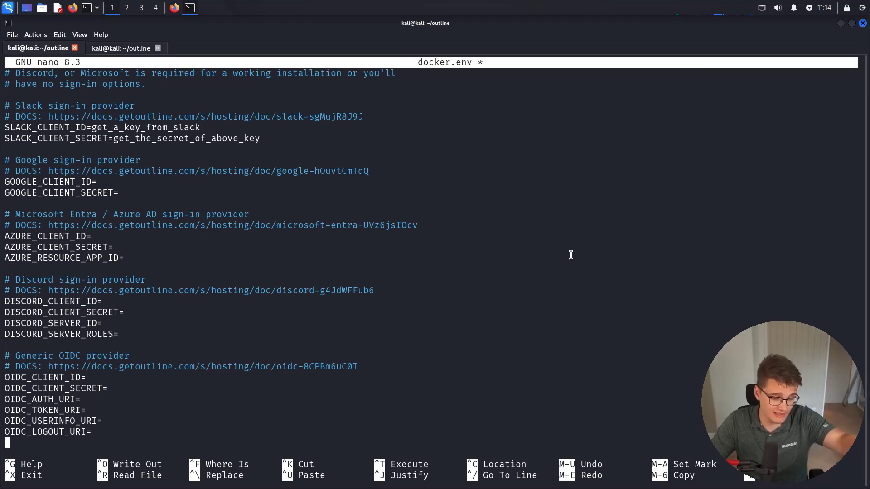
key(Down)
key(Up)
key(Up)
key(Up)
key(Up)
key(Up)
key(Up)
key(Up)
key(Up)
key(Up)
key(Up)
key(Up)
key(Up)
key(Up)
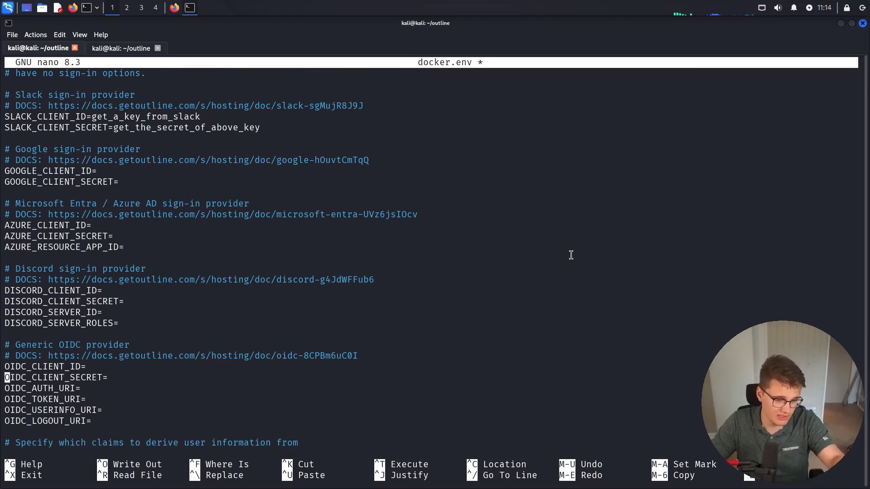
key(Up)
key(Up)
key(Up)
key(Up)
key(Up)
key(Up)
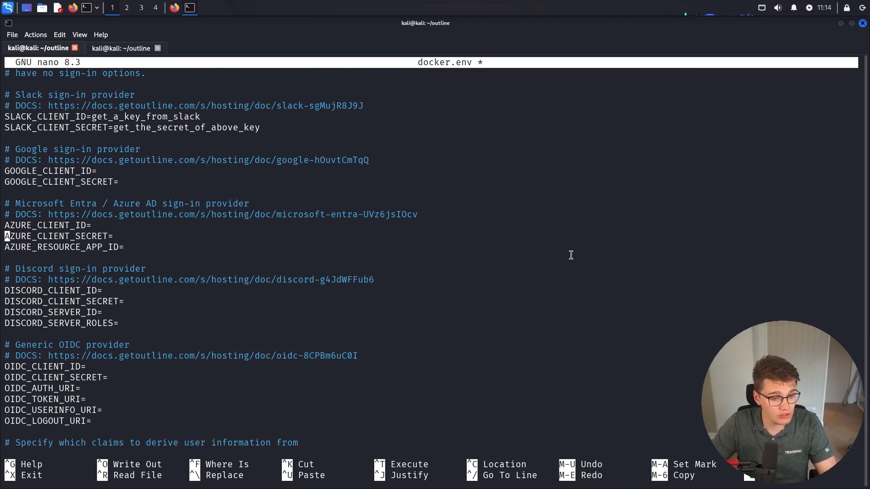
key(Down)
key(Down)
key(Left)
key(Up)
key(Up)
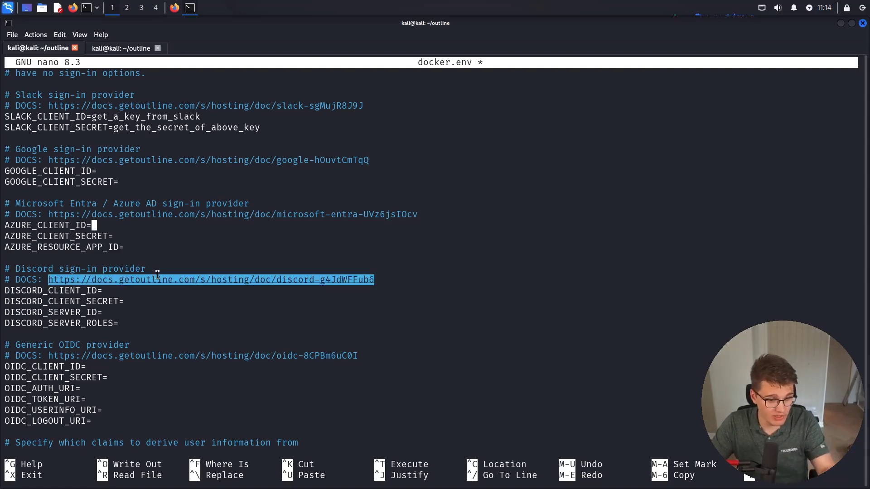
Step: Open the Microsoft Entra documentation link in Firefox beside the editor
double_click(179, 215)
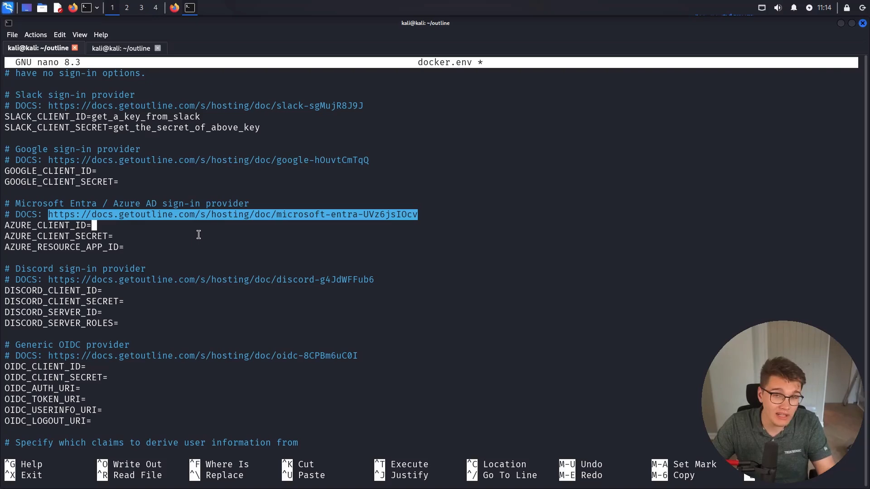
ctrl+click(264, 216)
drag(633, 35, 734, 31)
click(737, 28)
Step: Go to portal.azure.com and search 'app reg' to reach App registrations
text(påortal)
key(ctrl+a)
text(portal.azur)
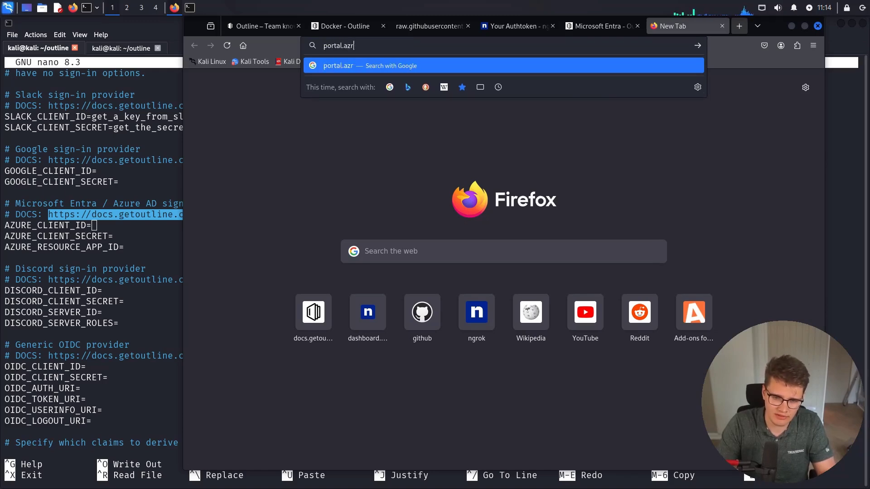
text(e.com)
key(Return)
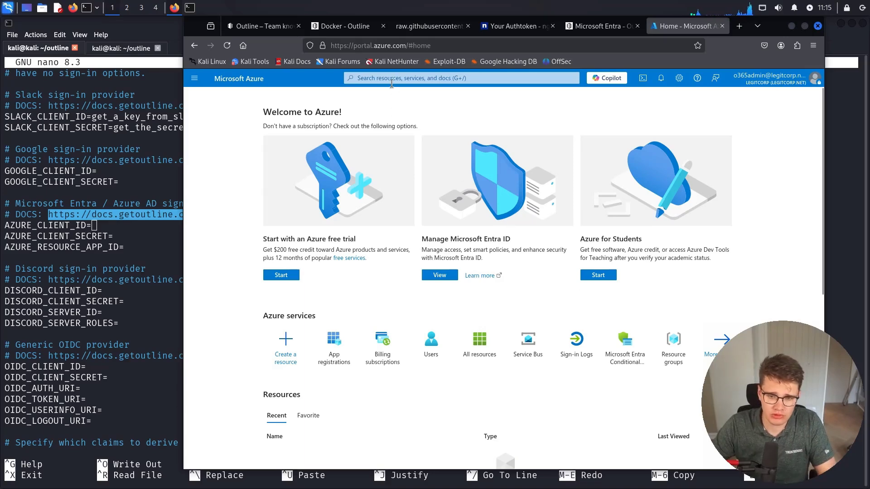
click(393, 82)
text(app reg)
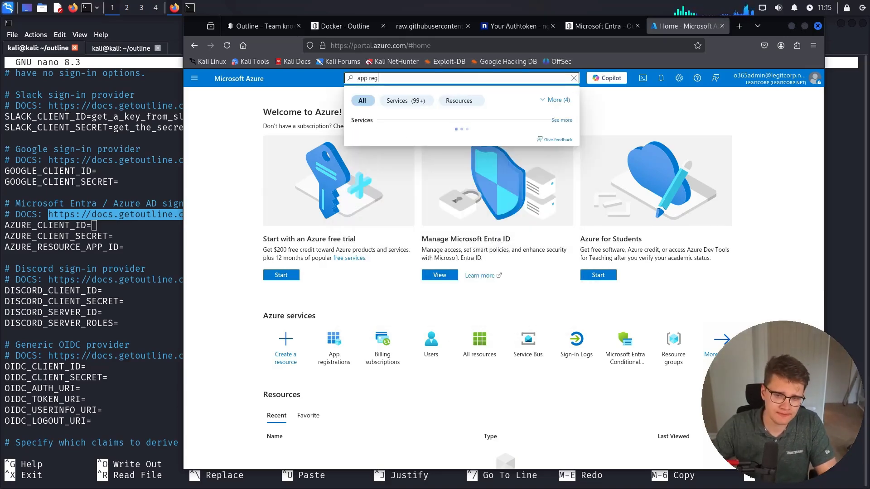
click(426, 150)
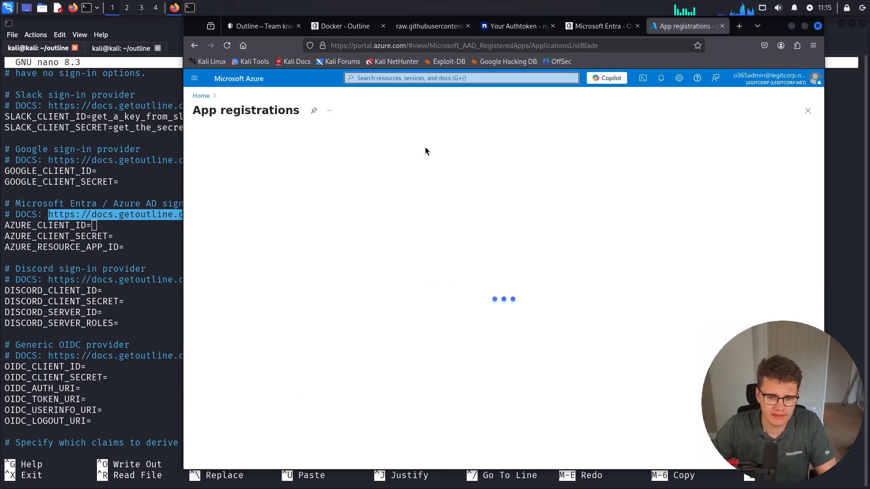
Step: Begin a new registration named outline-temp-demo with a Web redirect URI using https
click(227, 138)
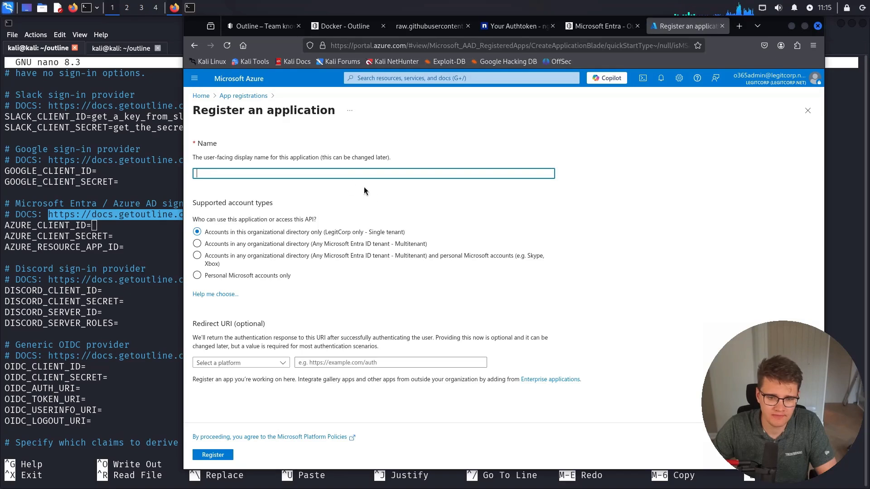
text(outline-temp-demo)
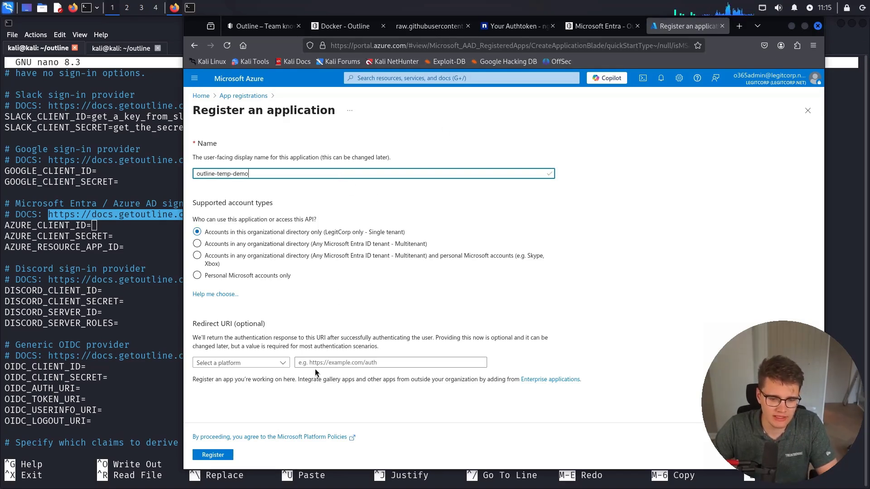
click(240, 363)
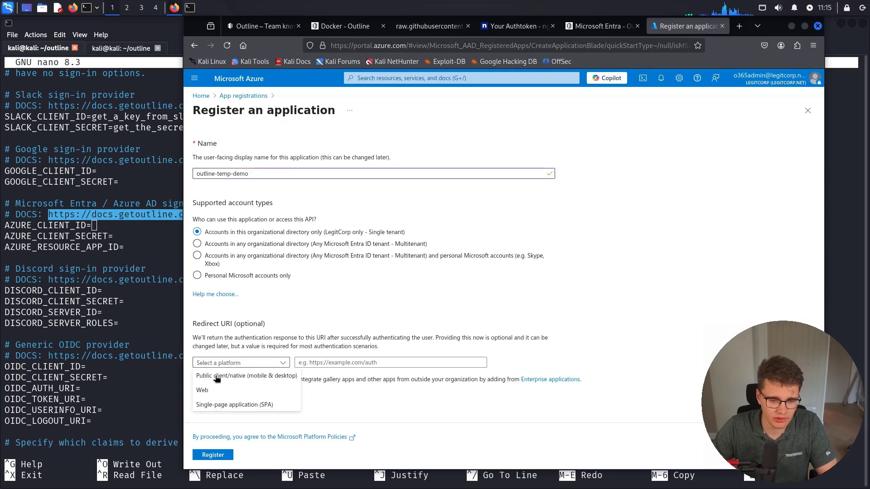
click(212, 392)
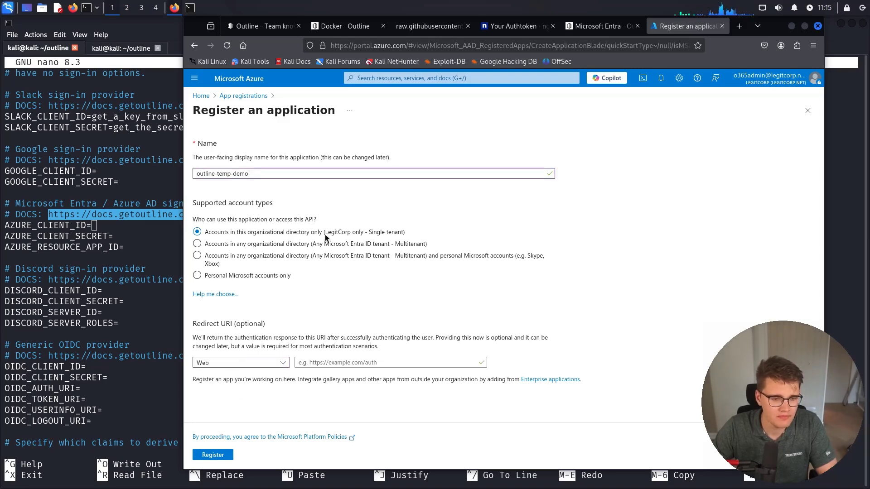
click(341, 363)
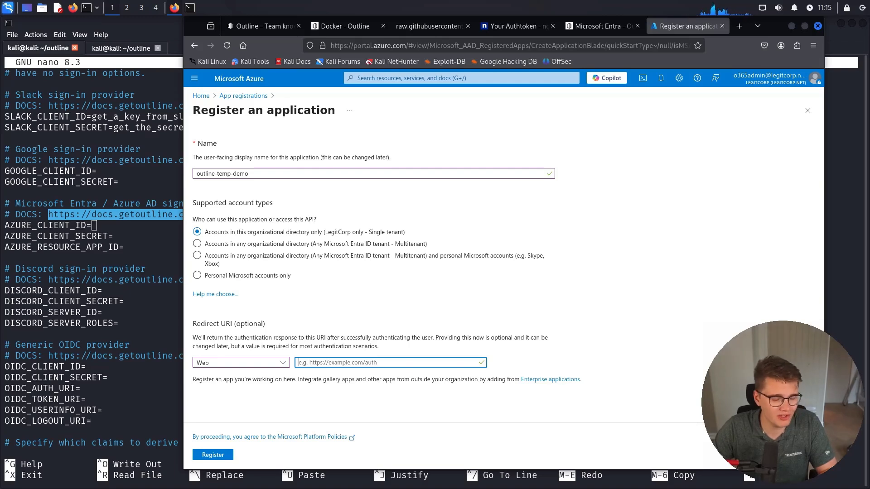
text(http:)
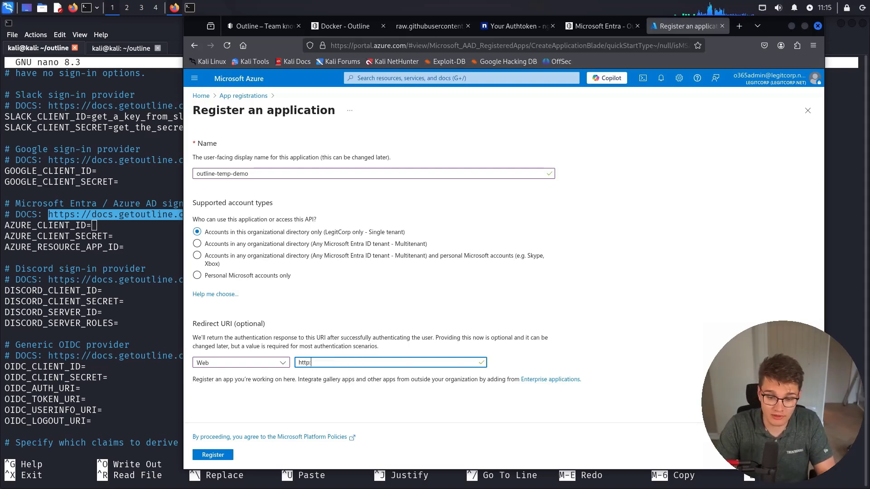
text(//)
key(BackSpace)
key(BackSpace)
key(BackSpace)
key(BackSpace)
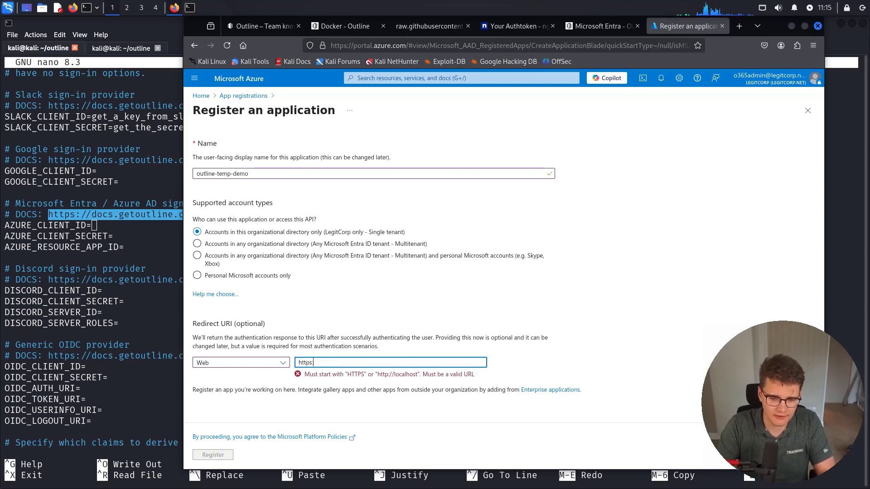
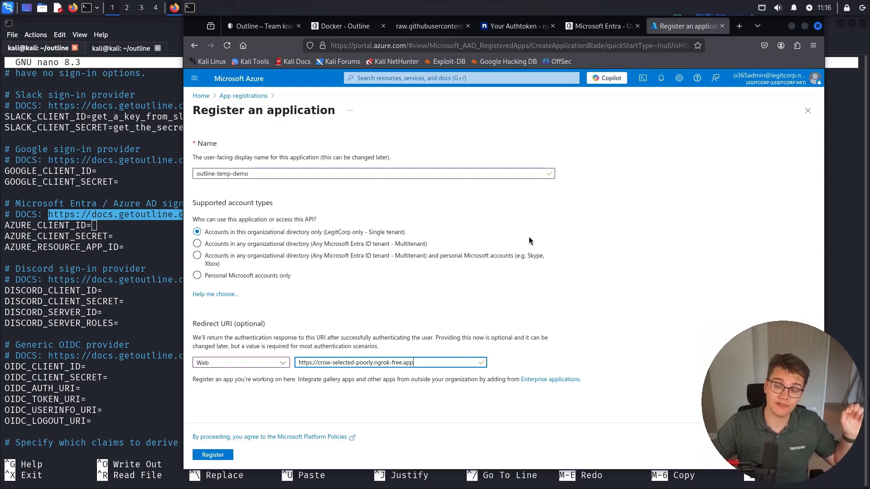
Step: Copy the auth/azure.callback path from the Outline Microsoft Entra setup docs
click(602, 28)
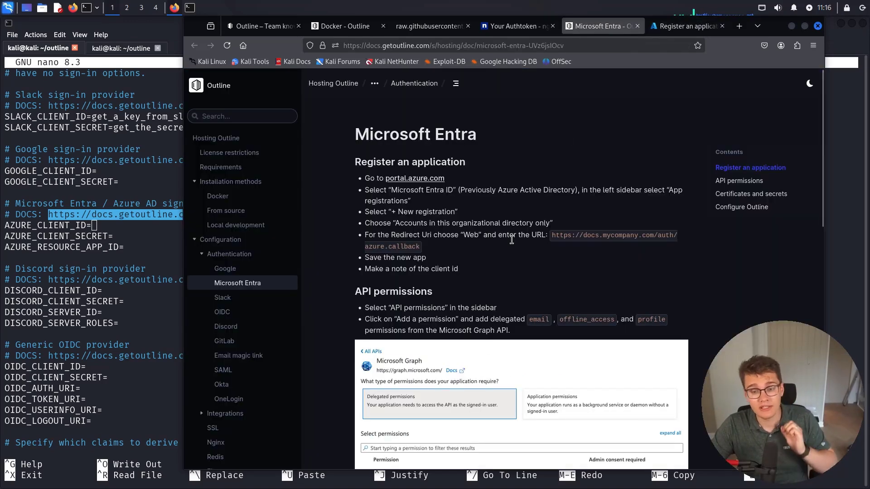
double_click(661, 235)
drag(641, 247, 412, 247)
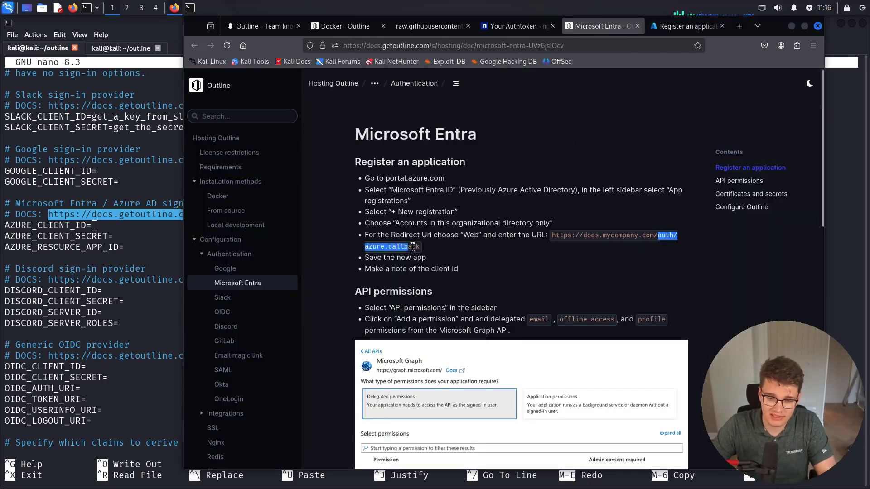
right_click(409, 243)
click(463, 252)
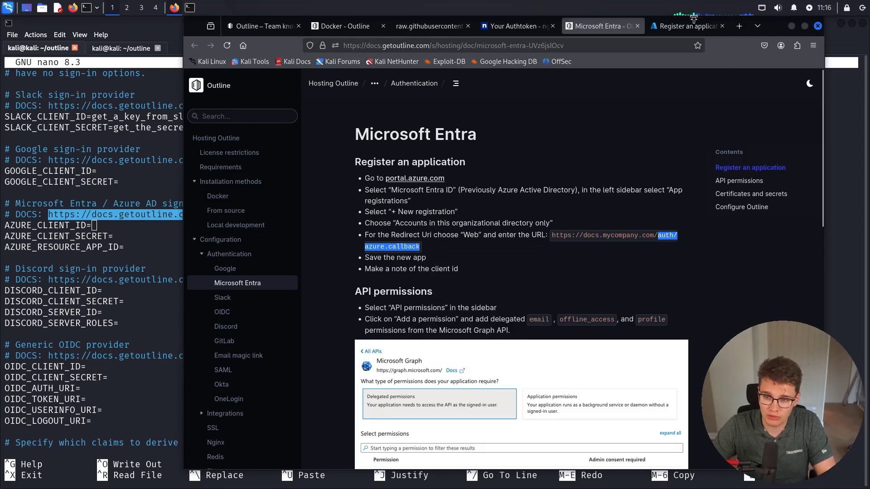
click(693, 21)
key(ctrl+v)
click(416, 362)
text(/)
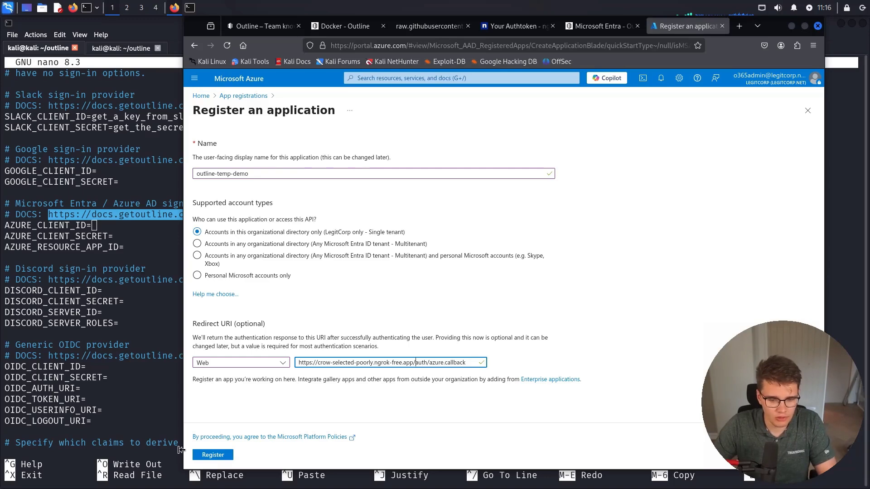
click(211, 456)
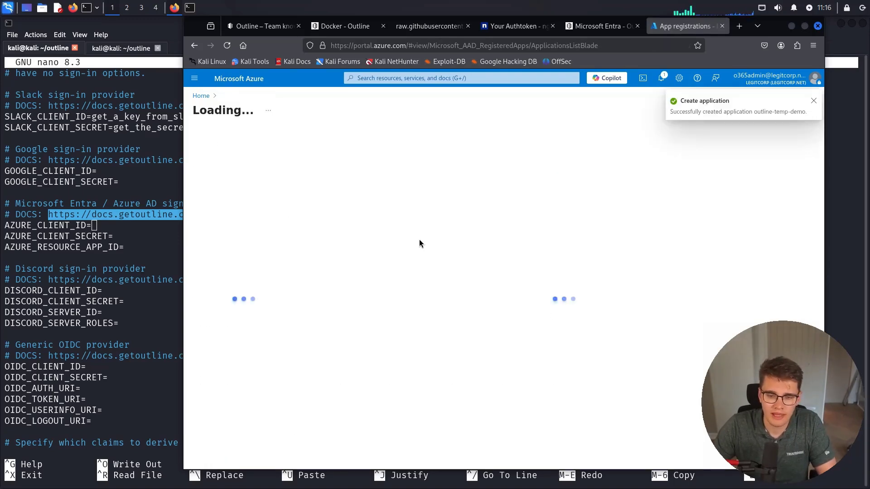
click(214, 213)
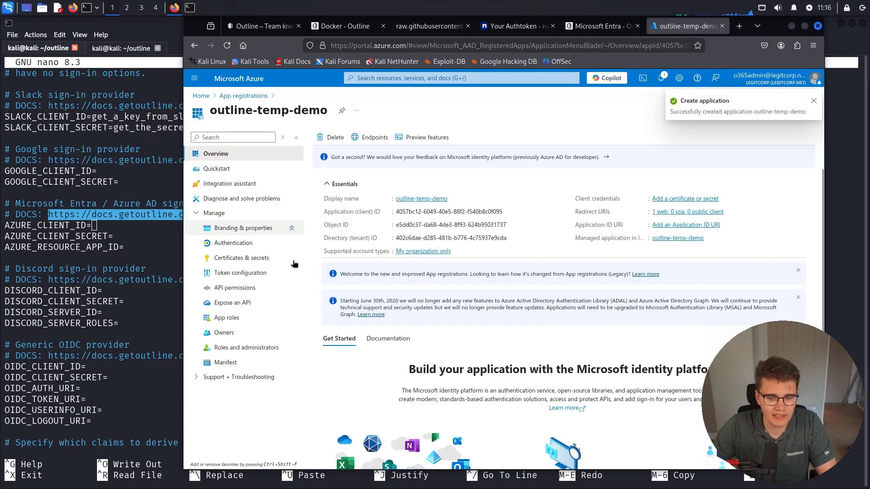
Step: Add the delegated Microsoft Graph permissions email, offline_access and profile to outline-temp-demo
click(235, 287)
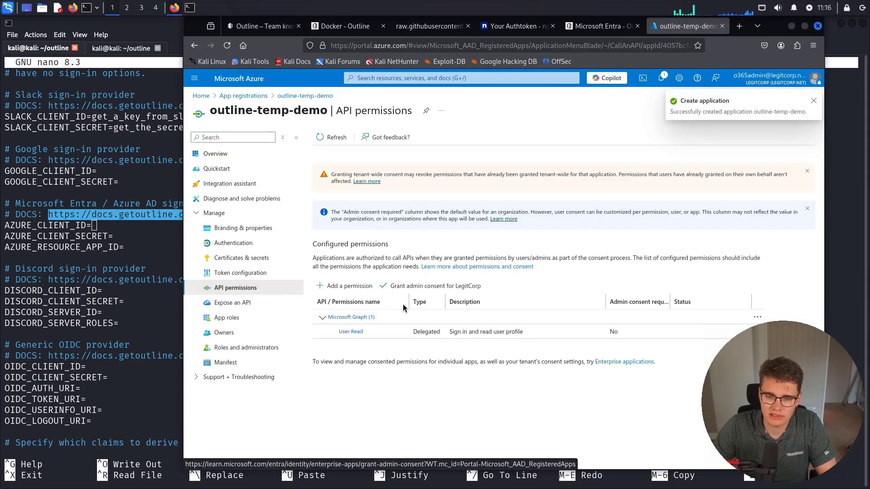
click(343, 286)
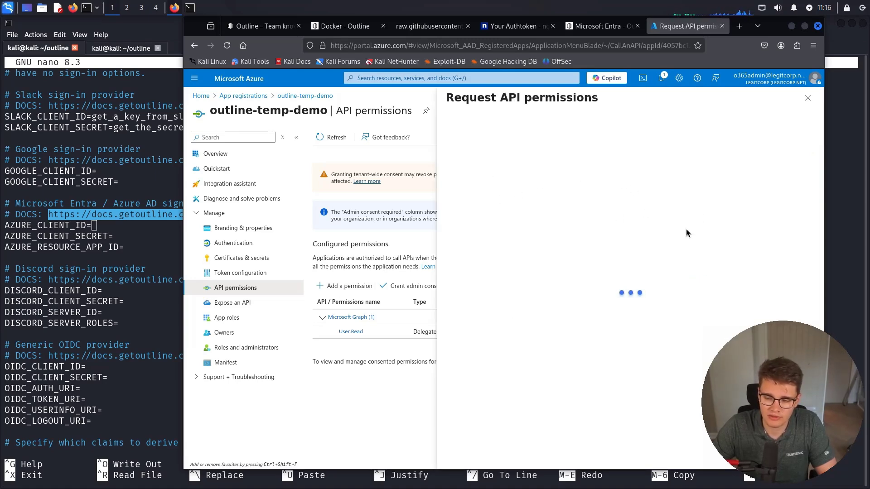
click(535, 223)
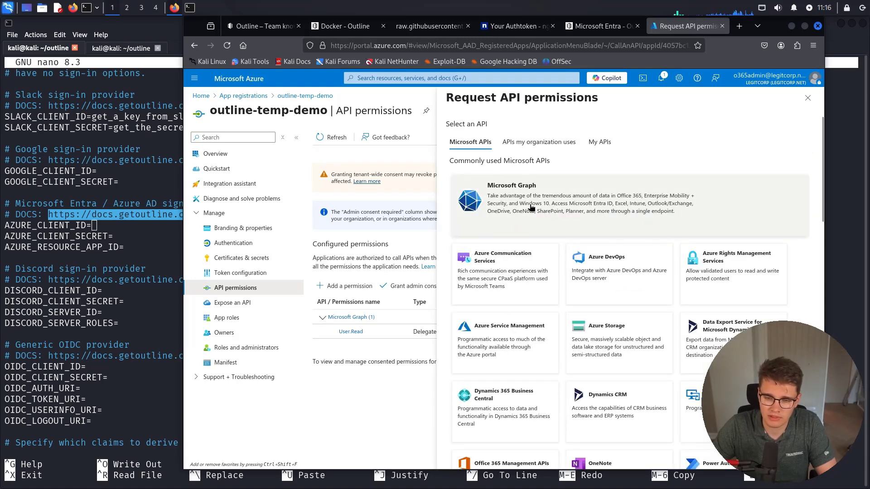
click(534, 199)
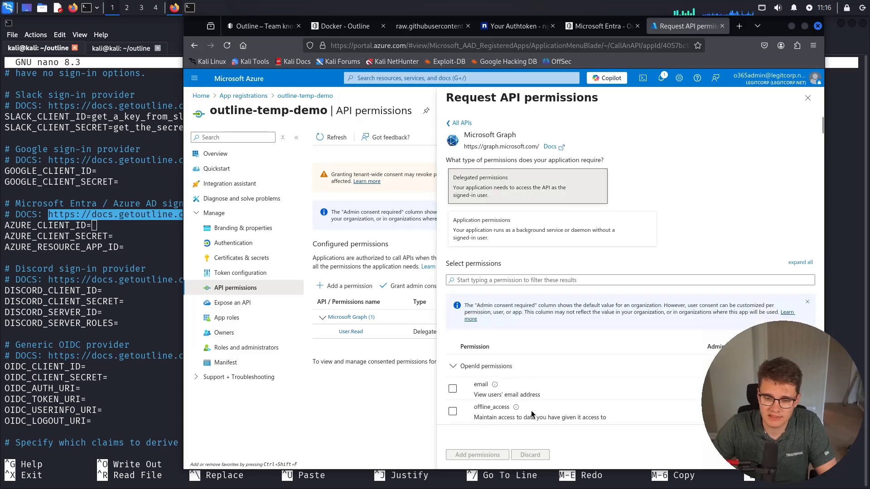
scroll(458, 362, down, 2)
click(452, 285)
click(453, 308)
click(453, 353)
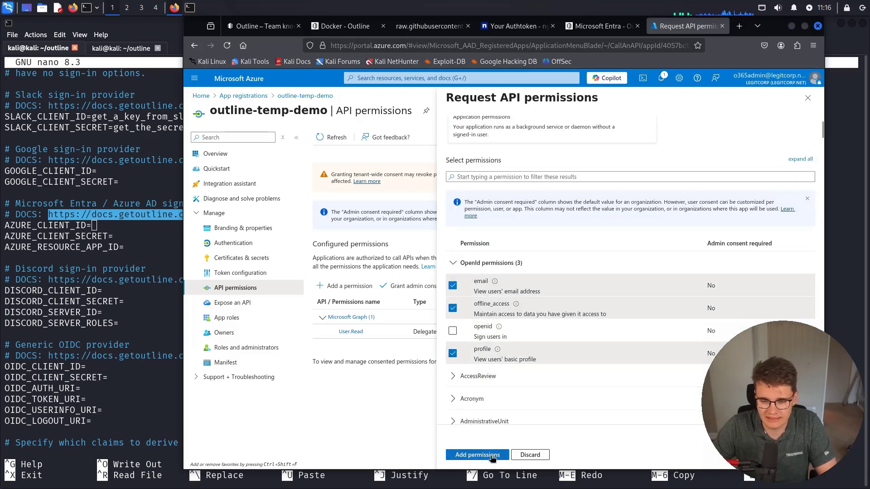
click(485, 454)
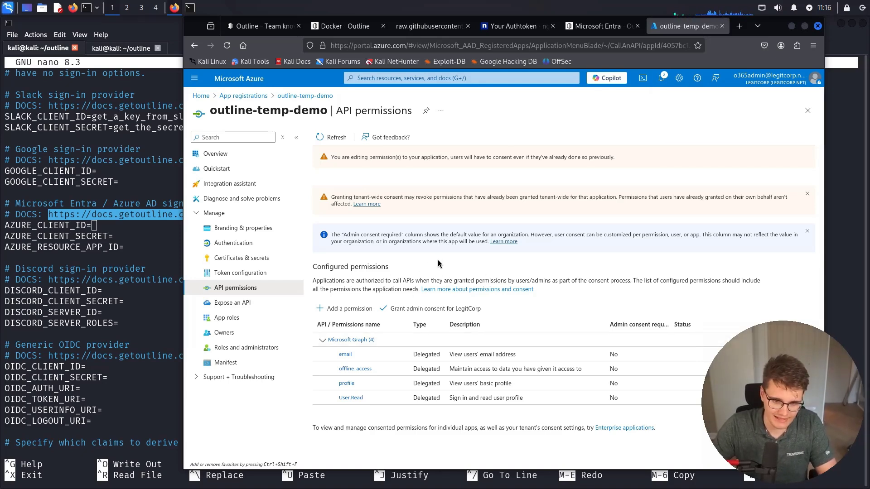
click(261, 258)
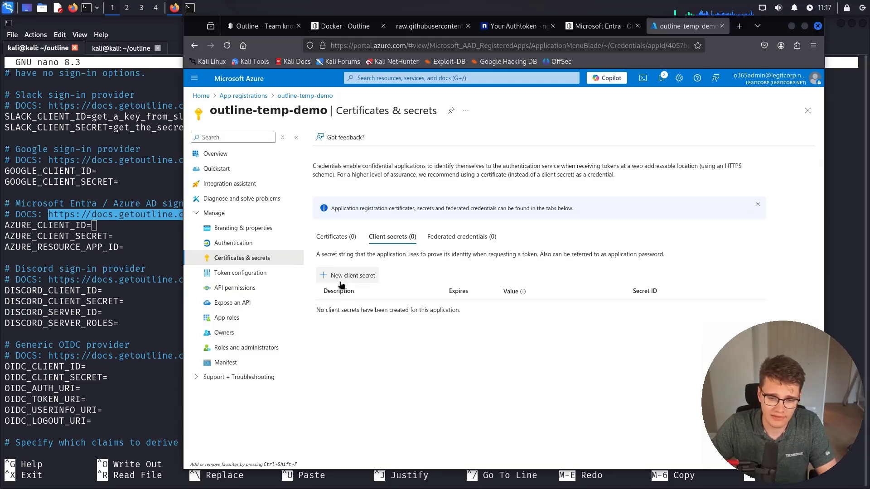
Step: Create a client secret described 'temp' with 180-day expiry and copy its value
click(348, 275)
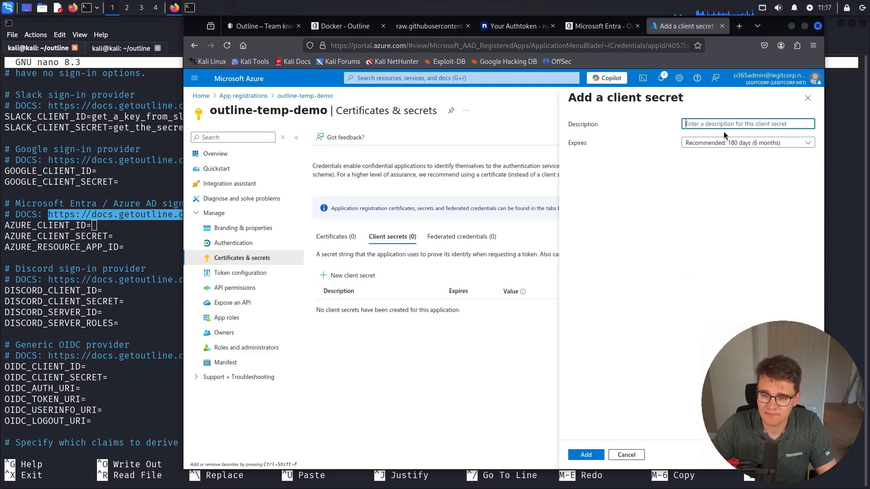
text(temp)
click(735, 143)
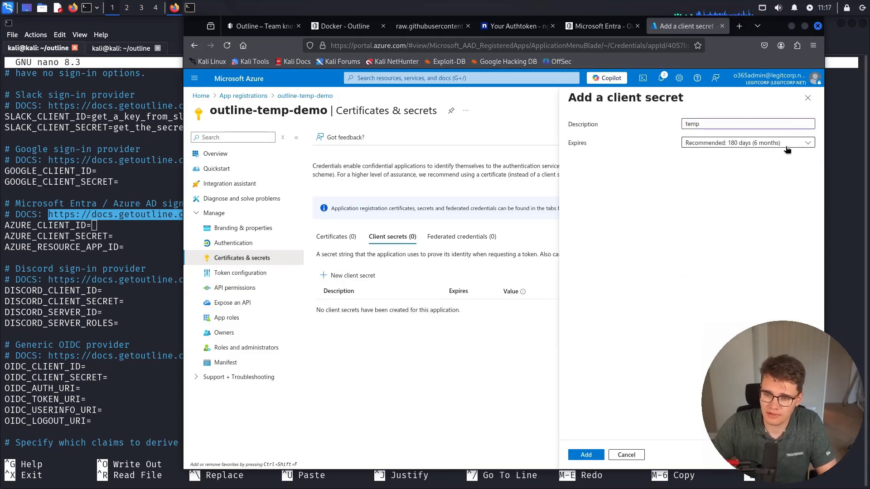
click(760, 143)
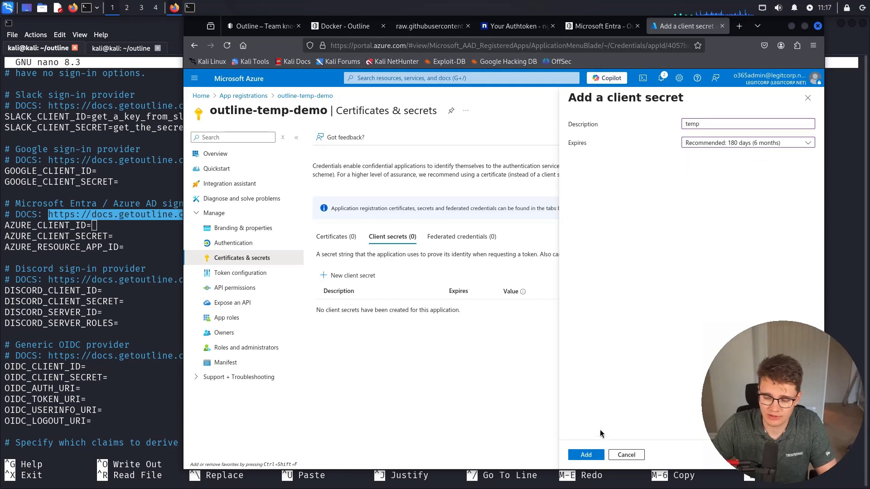
click(586, 455)
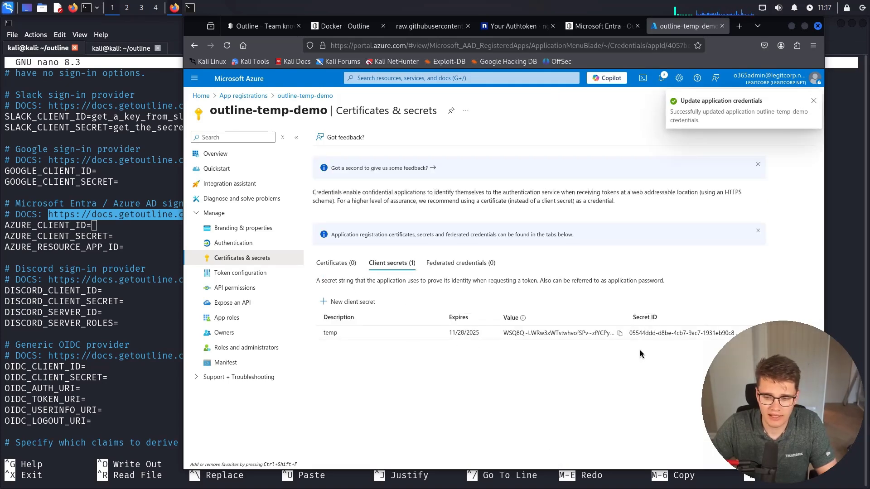
click(620, 333)
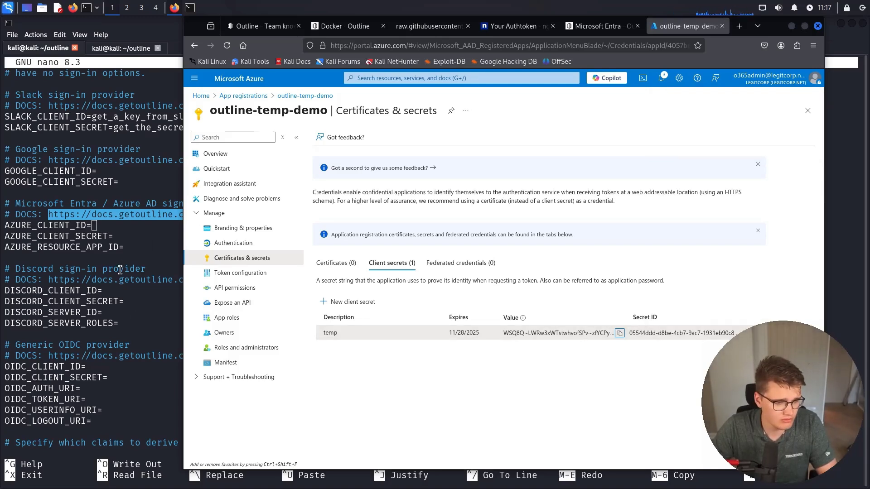
Step: Paste the secret value after AZURE_CLIENT_SECRET= in docker.env
click(138, 246)
key(Down)
right_click(241, 258)
click(272, 266)
key(Up)
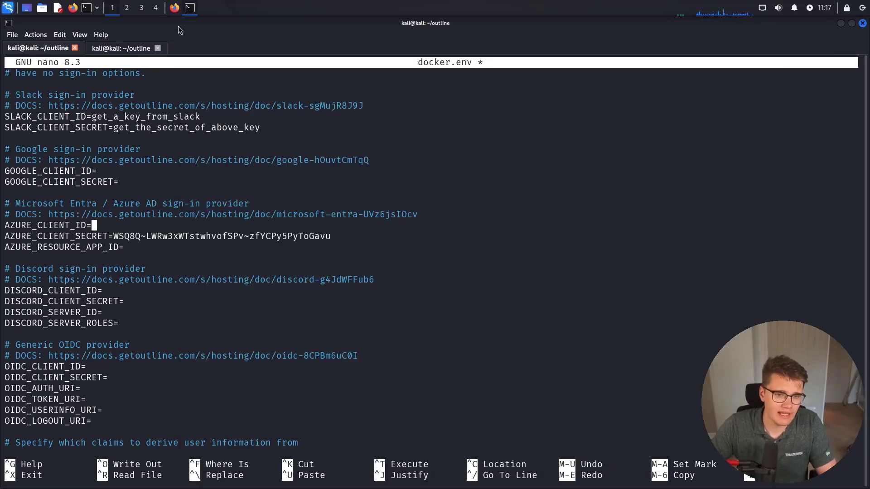
Step: Copy the application (client) ID from the app overview into AZURE_CLIENT_ID in docker.env
click(174, 7)
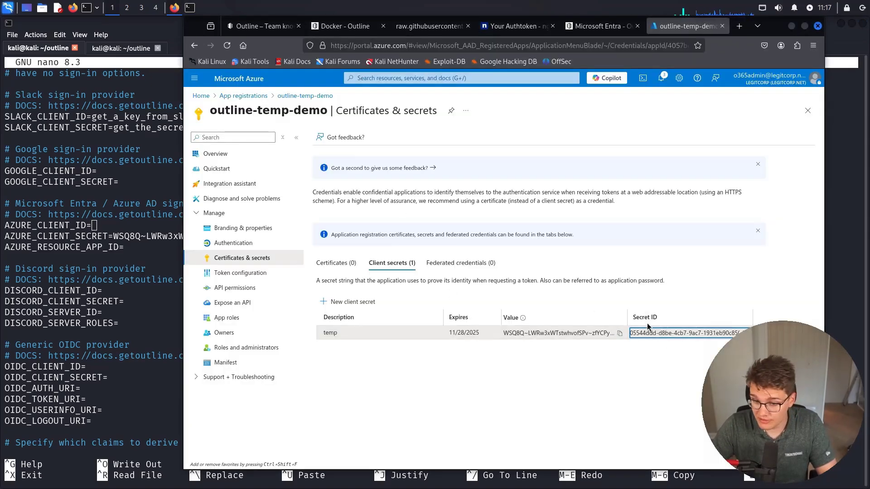
click(214, 154)
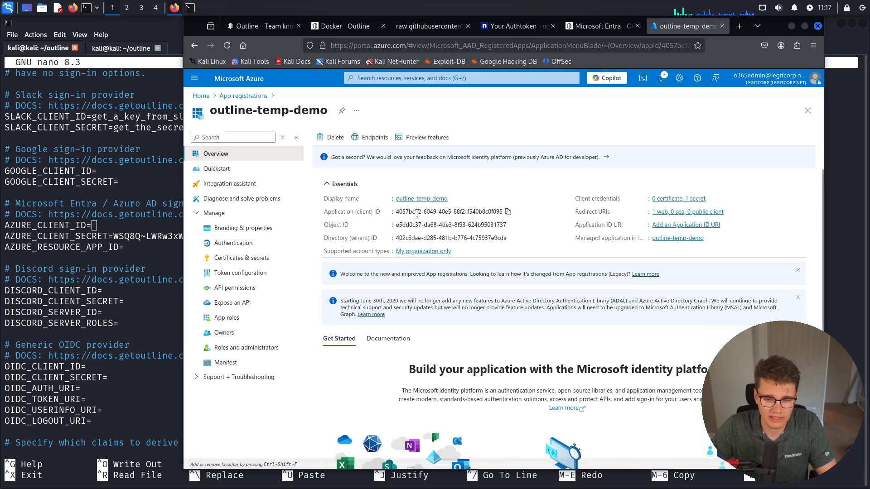
click(508, 212)
click(157, 231)
right_click(244, 219)
click(276, 240)
key(Down)
key(Down)
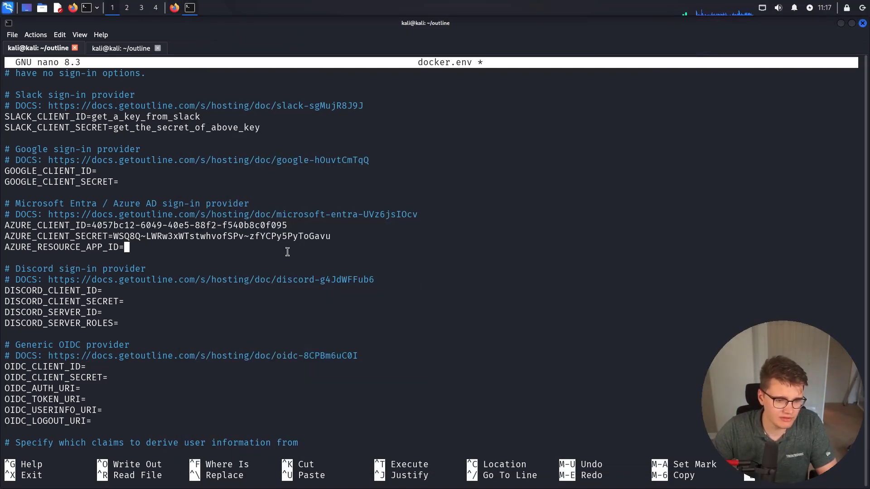
Step: Copy the Microsoft Graph resourceAppId GUID from the manifest into AZURE_RESOURCE_APP_ID
click(175, 8)
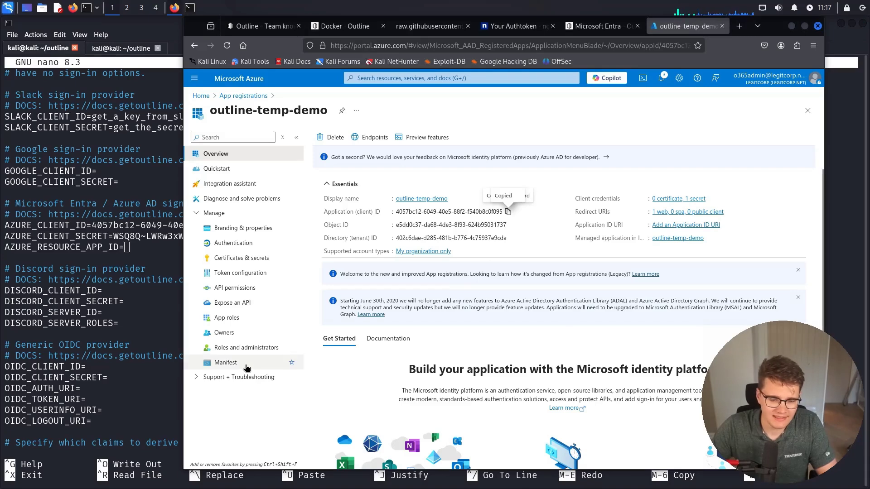
click(226, 363)
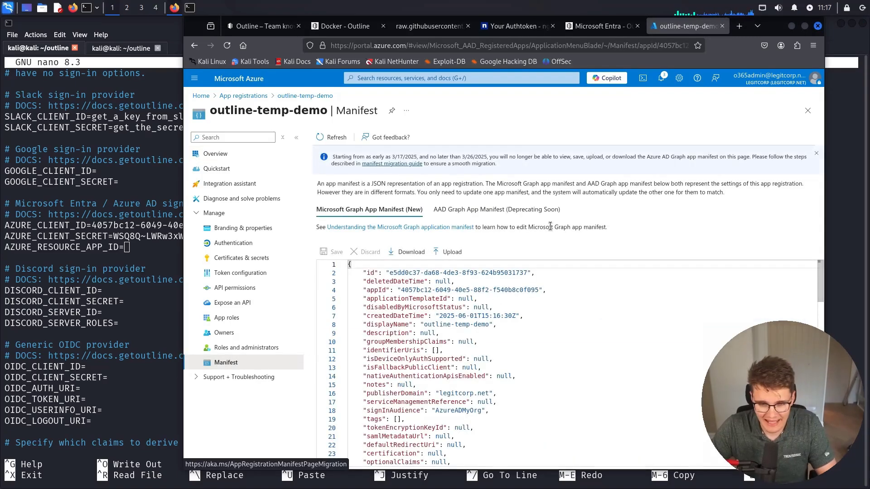
scroll(423, 371, down, 8)
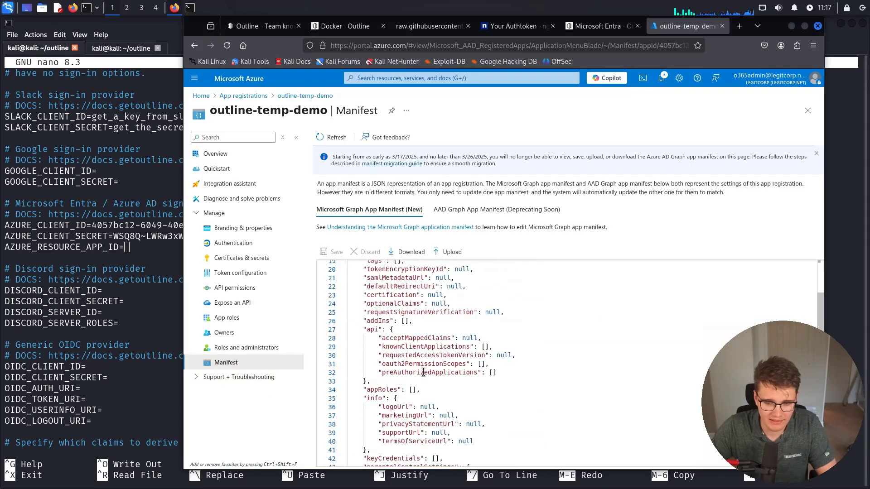
scroll(423, 372, down, 5)
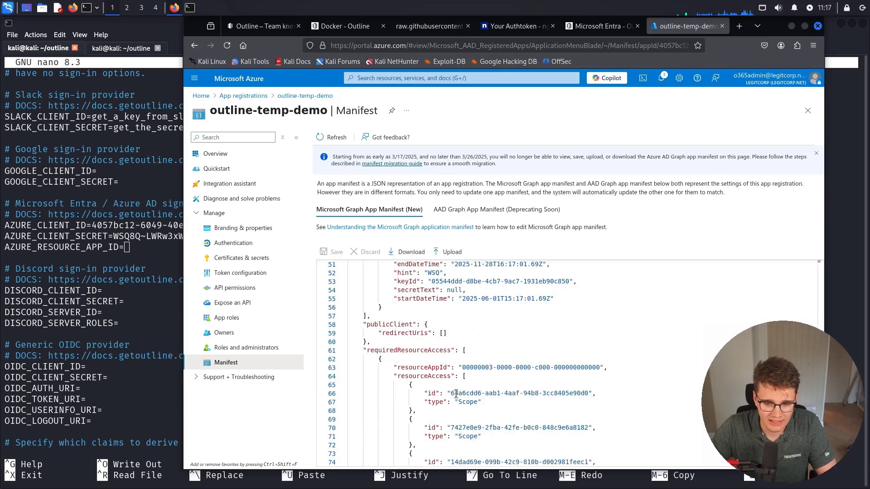
drag(599, 327, 462, 323)
right_click(479, 323)
click(501, 393)
click(139, 274)
right_click(328, 241)
click(332, 254)
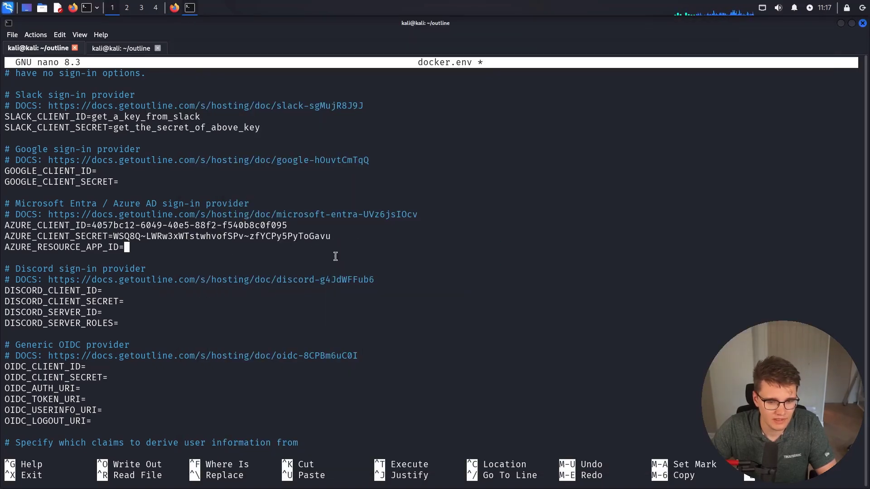
Step: Review the rest of docker.env, save it, and exit nano
key(Down)
key(Down)
key(Down)
key(Down)
key(Down)
key(Down)
key(Down)
key(Down)
key(Down)
key(Down)
key(Down)
key(Down)
key(Down)
key(Down)
key(Down)
key(Down)
key(Down)
key(Down)
key(Down)
key(Down)
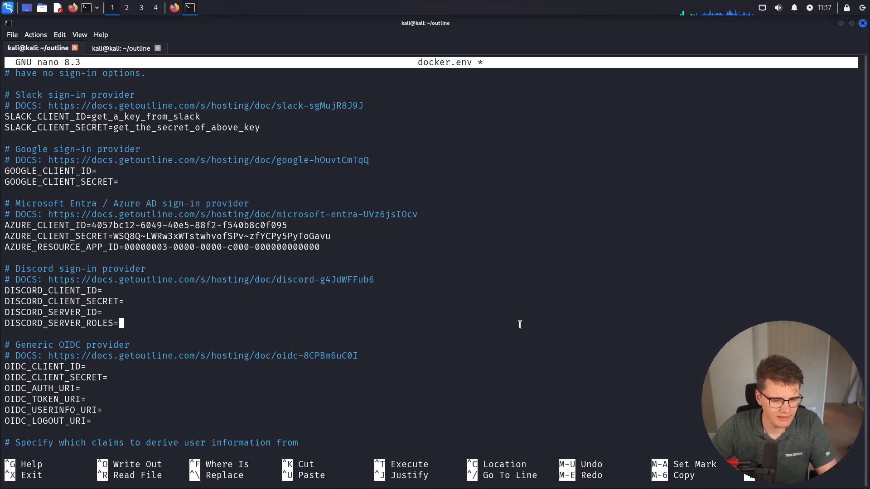
key(Down)
key(Down)
key(Down)
key(Down)
key(Down)
key(Down)
key(Down)
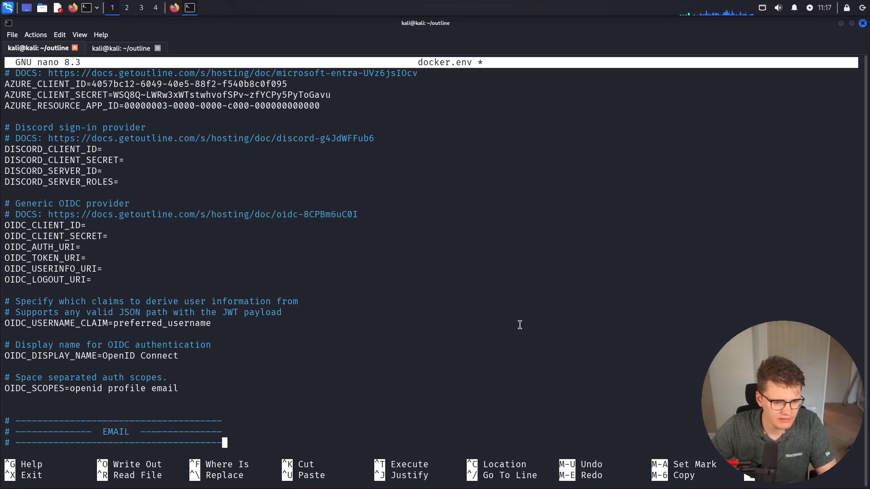
key(Down)
key(Down)
key(Down)
key(Down)
key(Down)
key(Down)
key(Down)
key(Down)
key(Down)
key(Down)
key(Down)
key(Down)
key(Down)
key(Down)
key(Down)
key(Down)
key(Down)
key(Down)
key(Down)
key(Down)
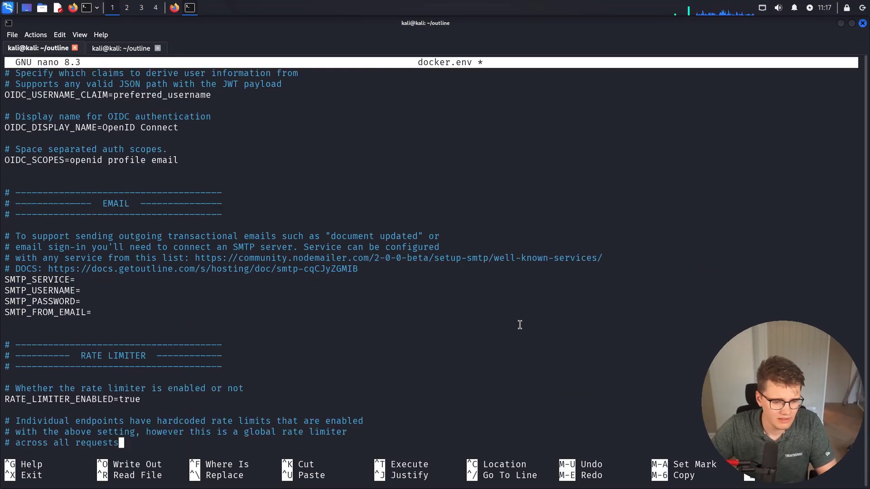
key(Down)
key(Down)
key(Down)
key(Down)
key(Down)
key(Down)
key(Down)
key(Down)
key(Down)
key(Down)
key(Down)
key(Down)
key(Down)
key(Down)
key(Down)
key(Down)
key(Down)
key(Down)
key(Down)
key(Down)
key(Down)
key(Down)
key(Down)
key(Down)
key(Down)
key(Down)
key(Down)
key(Down)
key(Down)
key(Down)
key(Down)
key(Down)
key(Down)
key(Down)
key(Down)
key(Down)
key(Down)
key(Down)
key(Down)
key(Down)
key(Down)
key(Down)
key(Down)
key(Down)
key(Down)
key(Down)
key(Down)
key(Down)
key(Down)
key(Down)
key(Down)
key(Down)
key(Up)
key(ctrl+Up)
key(ctrl+Up)
key(ctrl+Up)
key(ctrl+Up)
key(ctrl+Up)
key(ctrl+Up)
key(ctrl+Up)
key(ctrl+Up)
key(ctrl+Up)
key(ctrl+Up)
key(ctrl+Up)
key(ctrl+Up)
key(ctrl+Up)
key(ctrl+Up)
key(ctrl+Up)
key(ctrl+Up)
key(ctrl+Up)
key(ctrl+Up)
key(ctrl+Up)
key(ctrl+Up)
key(ctrl+Up)
key(ctrl+Up)
key(ctrl+Up)
key(ctrl+Up)
key(ctrl+Up)
key(ctrl+Up)
key(ctrl+Up)
key(ctrl+Up)
key(ctrl+Up)
key(ctrl+Up)
key(ctrl+Up)
key(ctrl+Up)
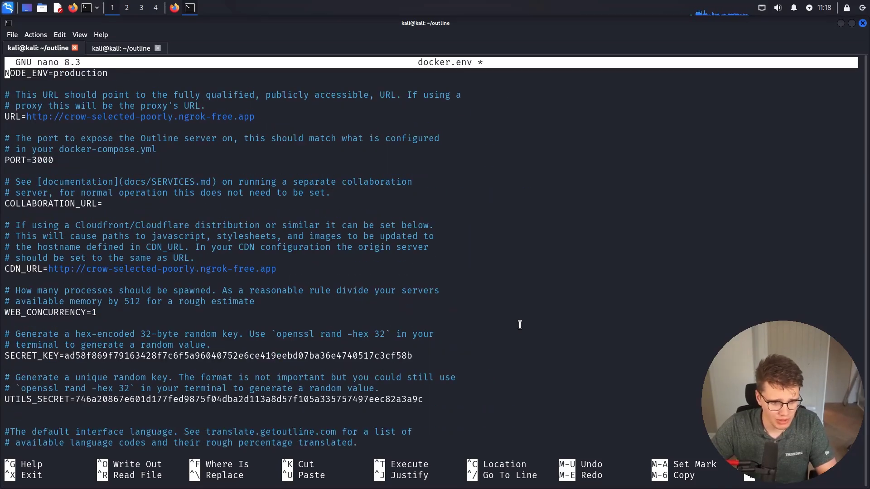
key(ctrl+s)
key(ctrl+x)
Step: Review the services in docker-compose.yml in nano and close it
text(nan)
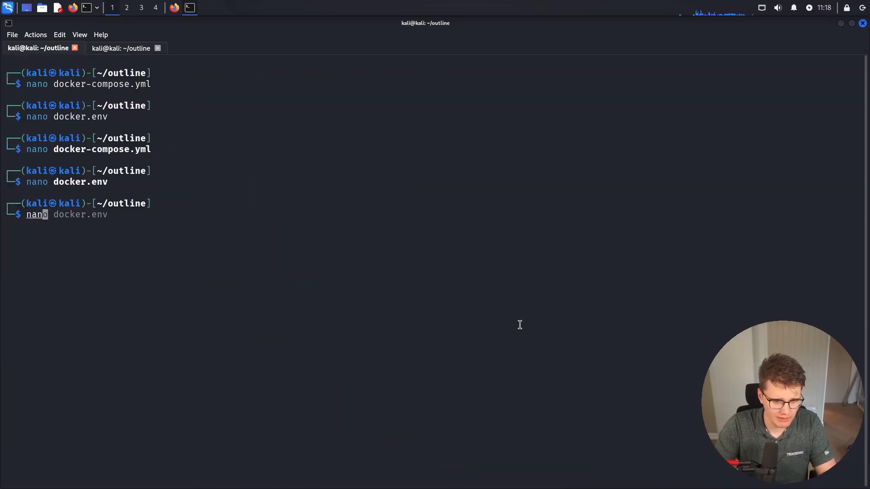
text(o docker-)
key(Right)
key(Return)
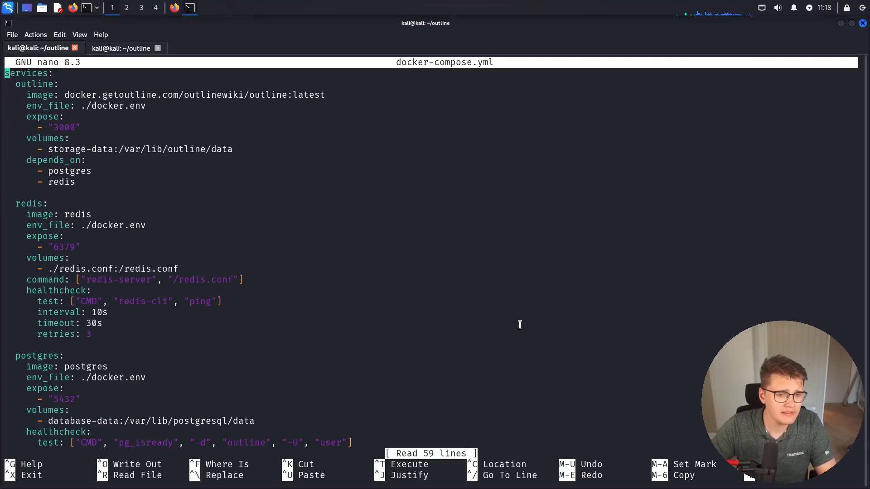
key(Down)
key(Down)
key(Down)
key(Down)
key(Down)
key(Down)
key(Down)
key(Down)
key(Down)
key(Down)
key(Down)
key(Down)
key(Down)
key(Down)
key(Down)
key(Down)
key(Down)
key(Down)
key(Down)
key(Down)
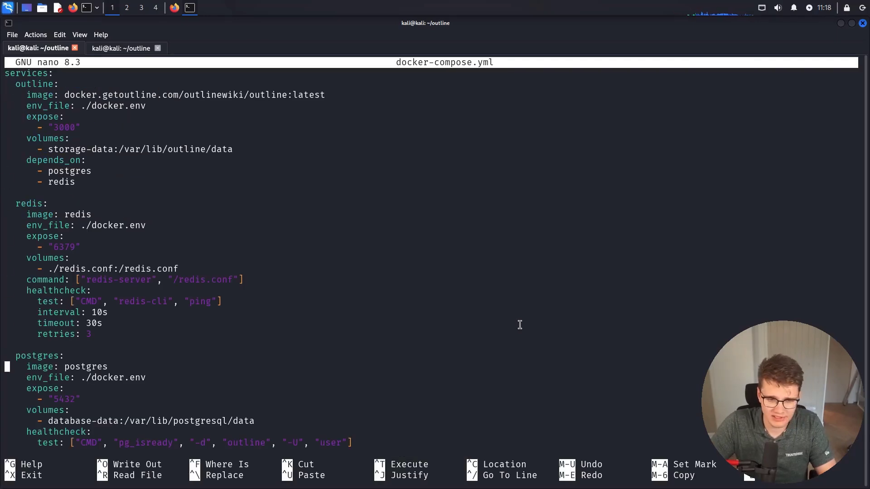
key(Down)
key(Down)
key(Down)
key(Down)
key(Down)
key(Down)
key(Down)
key(Down)
key(Down)
key(Down)
key(Down)
key(Down)
key(Down)
key(Down)
key(Down)
key(Down)
key(Down)
key(Down)
key(Down)
key(Down)
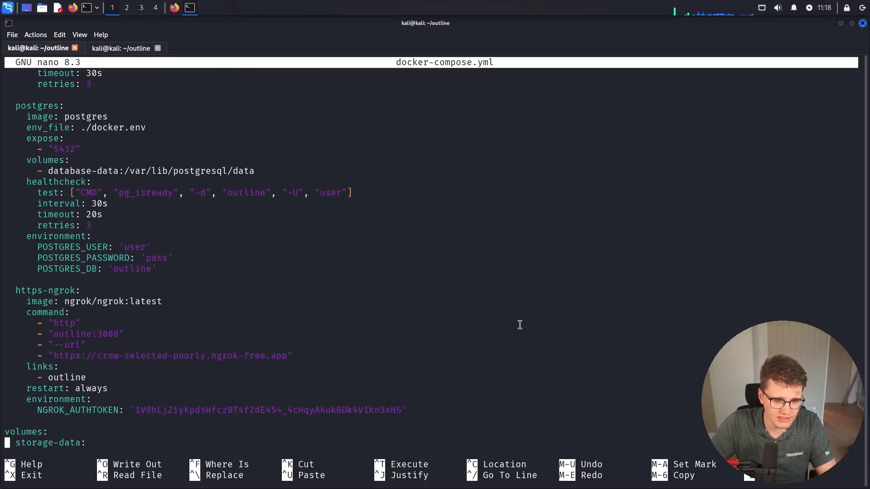
key(Up)
key(Up)
key(Up)
key(Up)
key(Up)
key(Up)
key(Up)
key(Up)
key(Up)
key(Up)
key(Up)
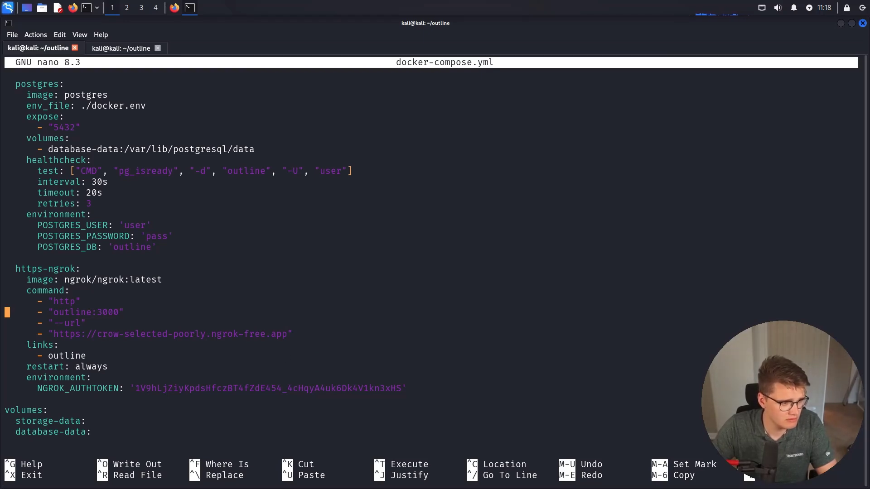
key(ctrl+x)
key(y)
key(Return)
Step: List the outline folder's files with ls
text(ls)
key(Return)
text(docker compose up)
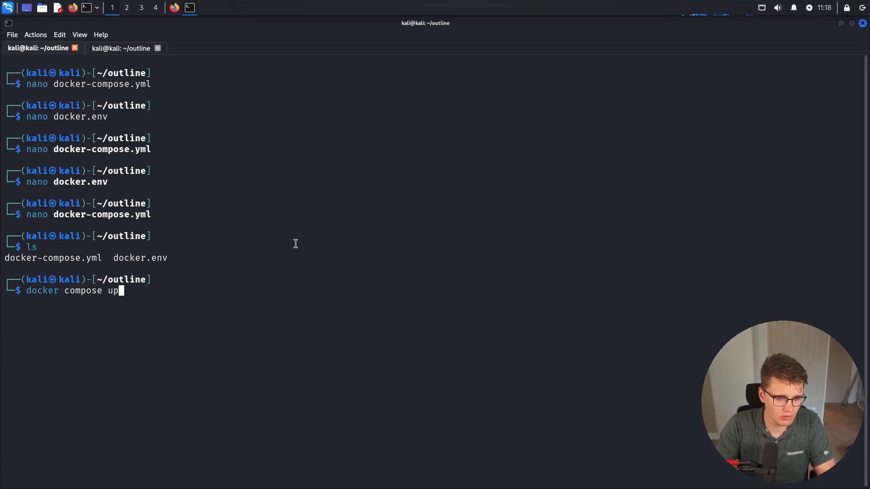
Step: Try docker compose up and docker-compose up, then confirm docker compose is unavailable
key(Return)
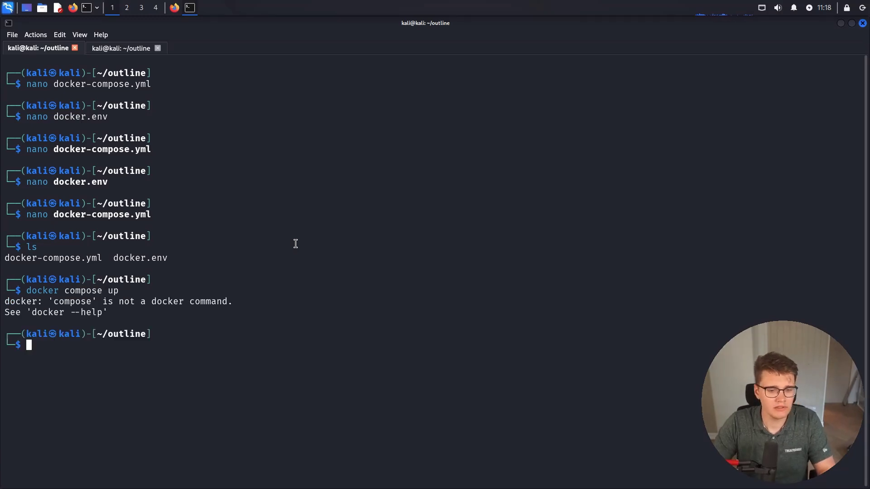
key(Up)
key(Left)
key(Left)
key(ctrl+Left)
key(BackSpace)
text(-)
key(Return)
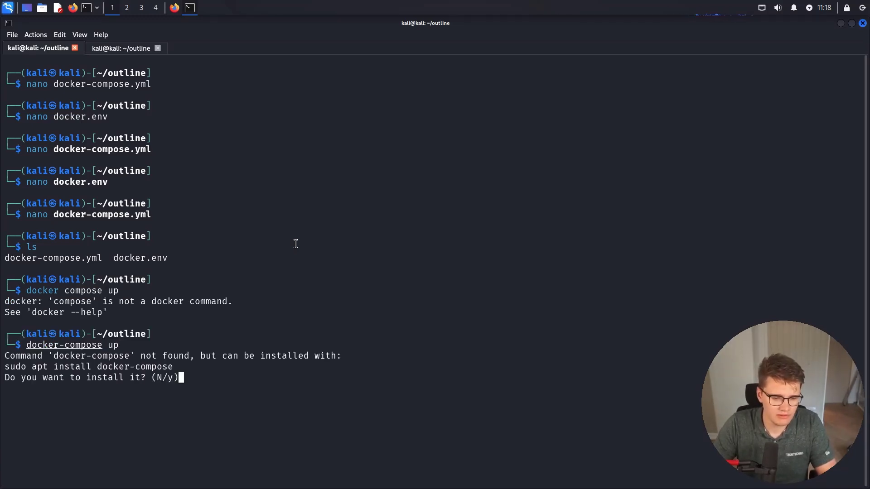
key(ctrl+c)
text(clear)
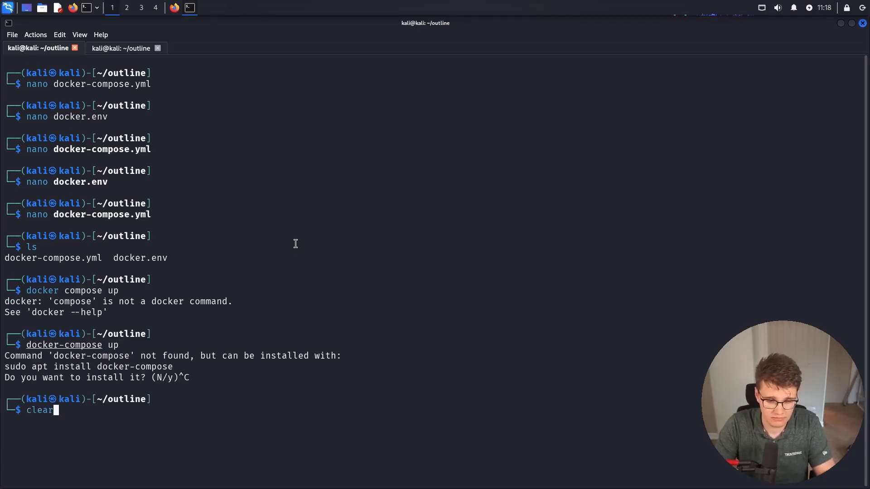
key(Return)
text(docker compose)
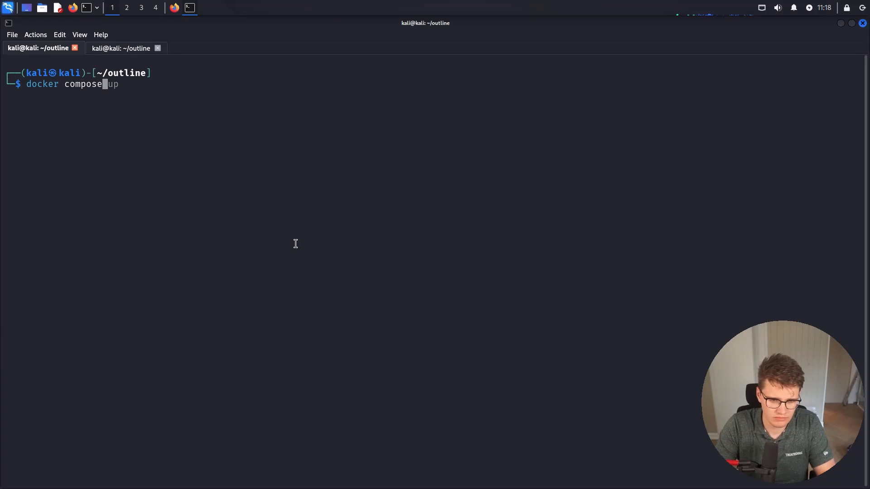
key(Return)
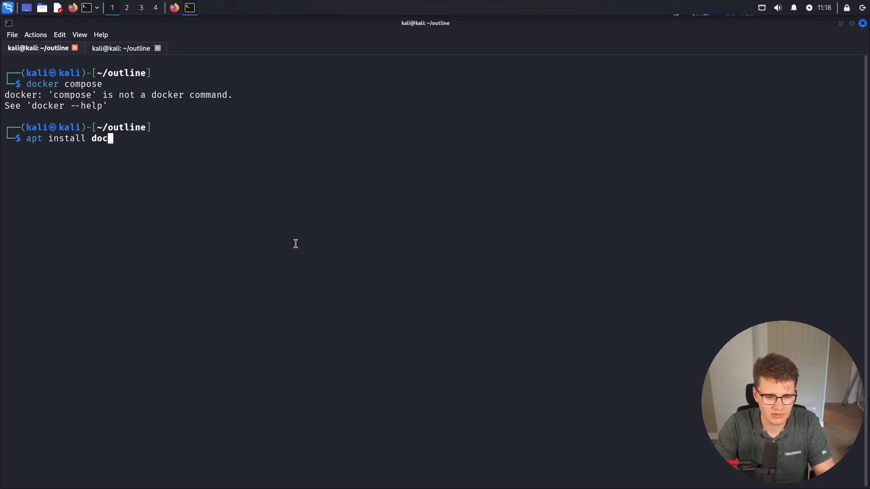
Step: Install the docker-compose package with sudo apt, entering the account password
key(Return)
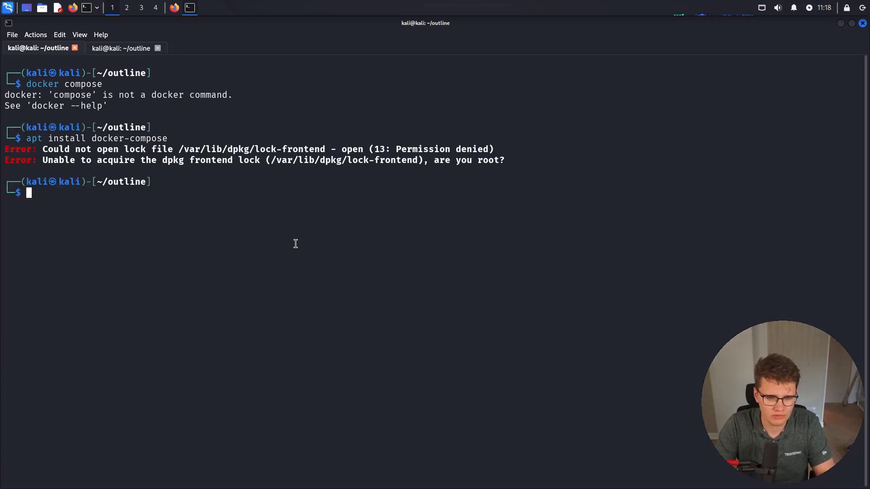
key(Up)
key(Home)
key(Return)
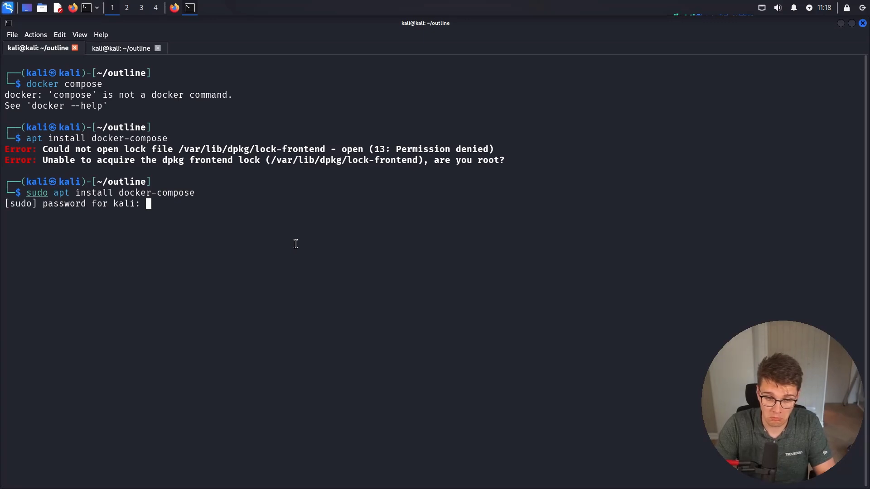
key(Return)
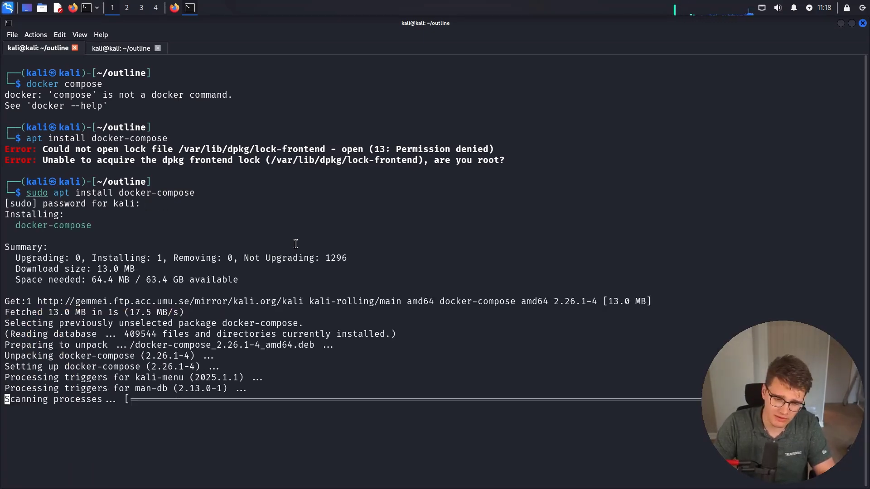
Step: Run docker-compose up and review the redis, postgres and outline migration logs
text(docker-compose u)
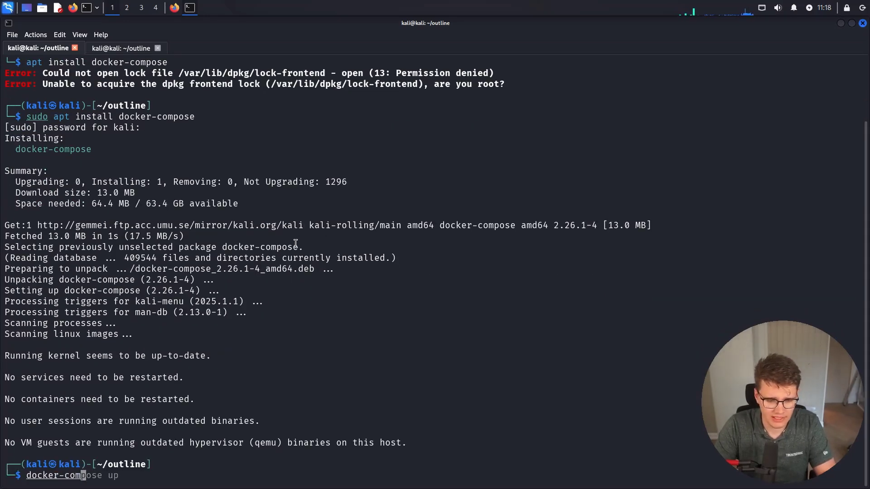
text(p)
key(Return)
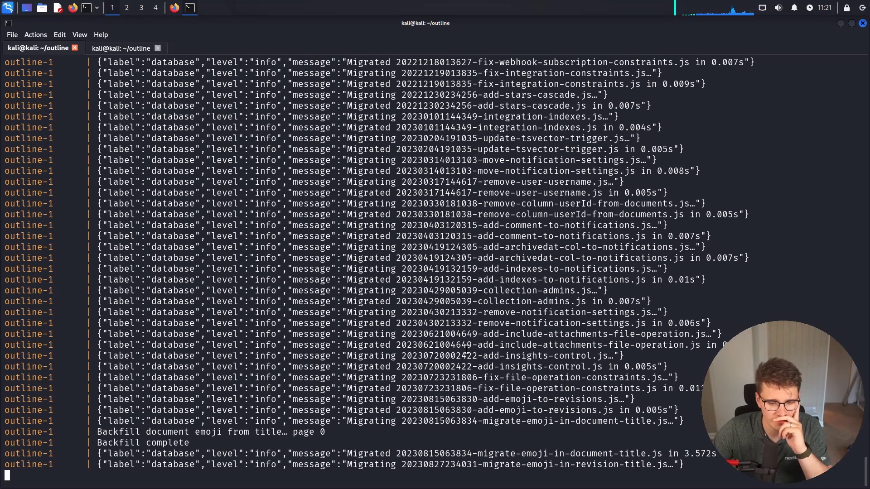
scroll(466, 350, up, 20)
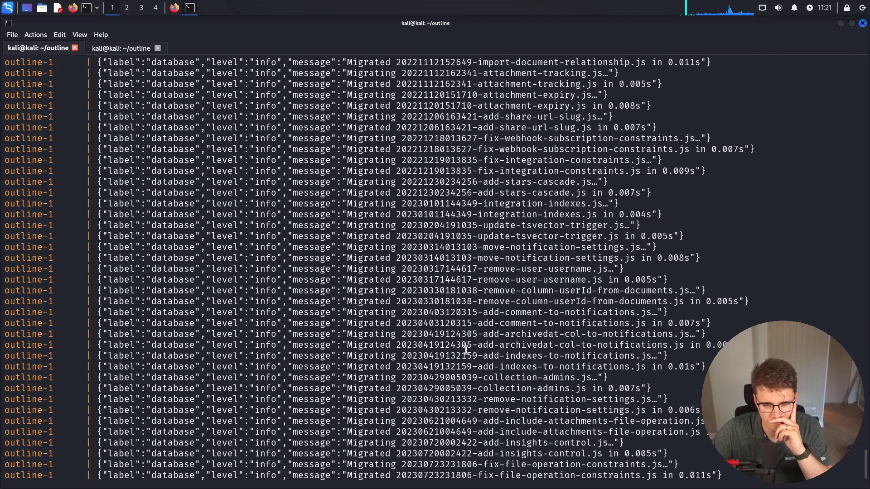
scroll(467, 349, up, 20)
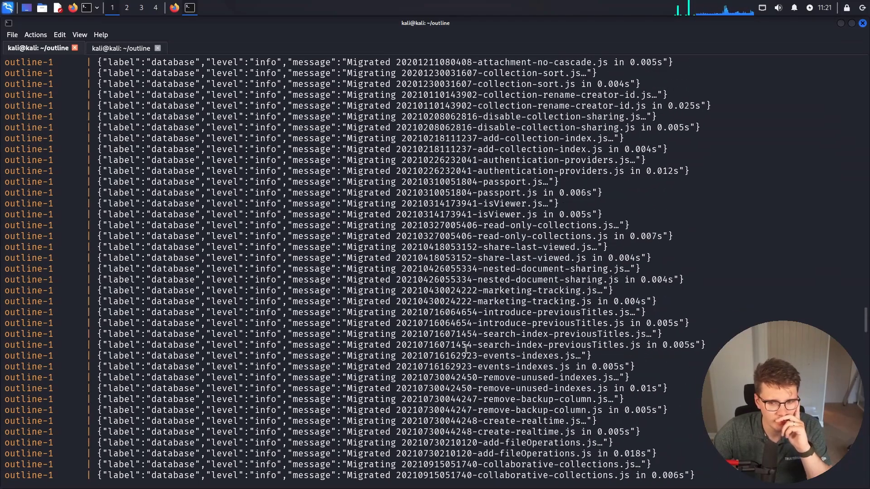
scroll(466, 349, up, 20)
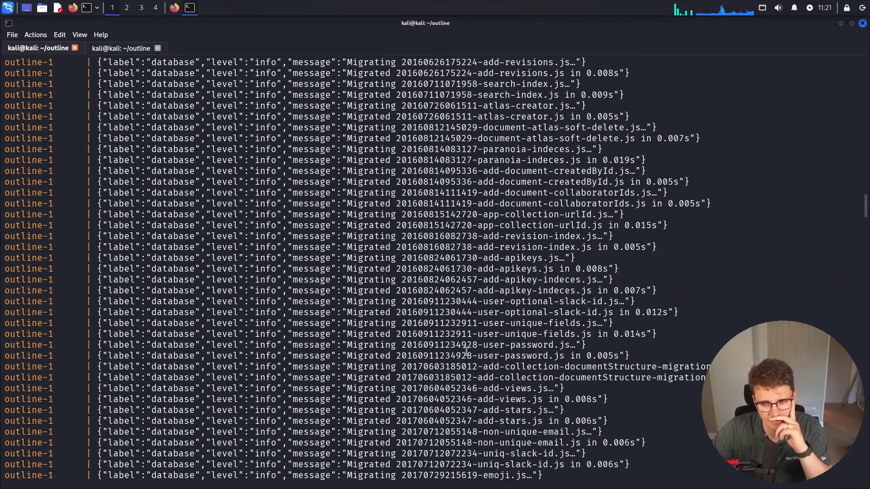
scroll(467, 352, up, 8)
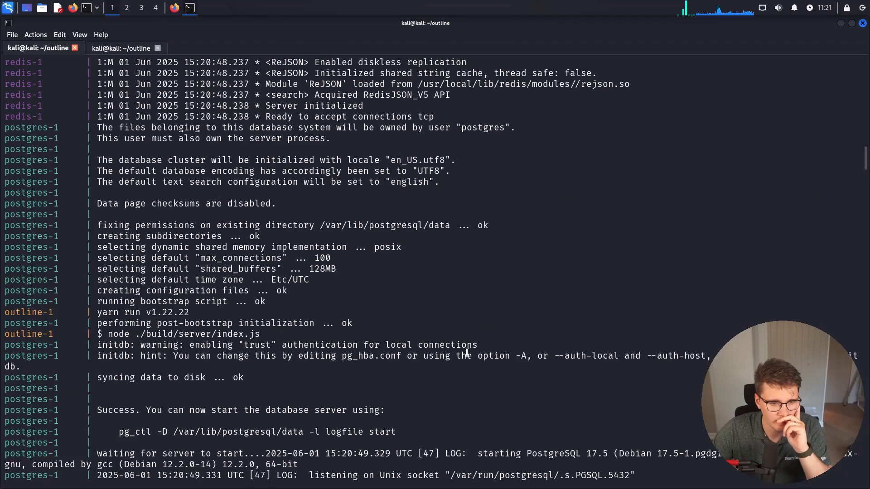
scroll(467, 352, up, 16)
scroll(467, 352, down, 19)
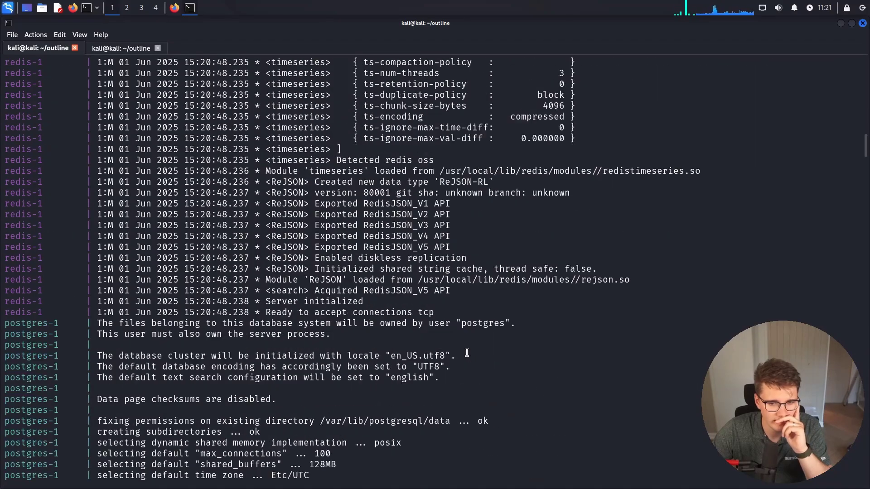
scroll(467, 354, down, 20)
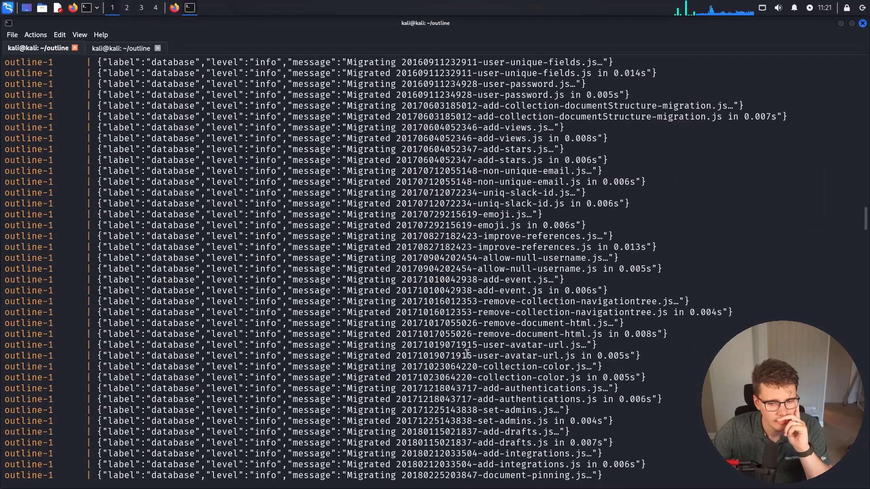
scroll(644, 345, down, 20)
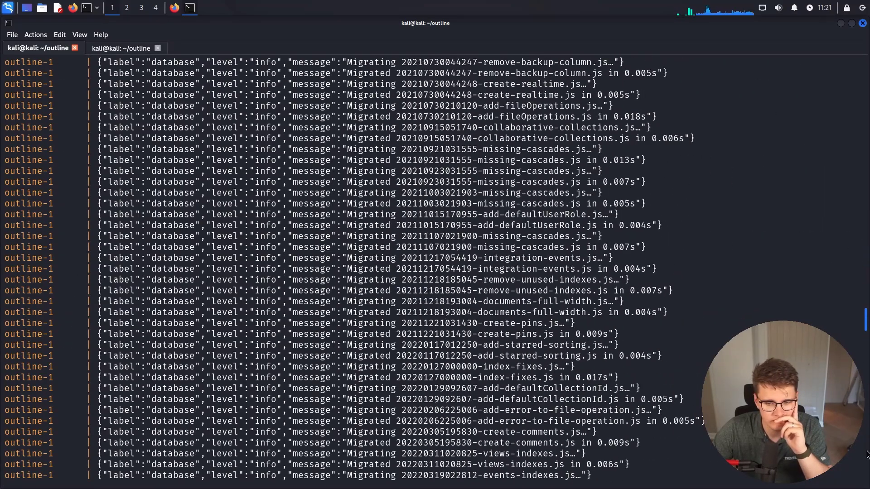
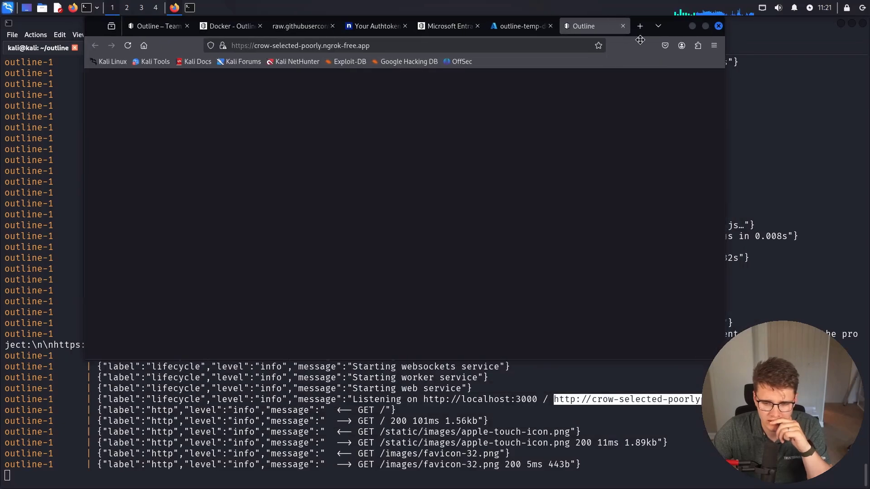
Step: Reload the blank ngrok tab twice so the Outline login page can load
click(167, 51)
click(167, 51)
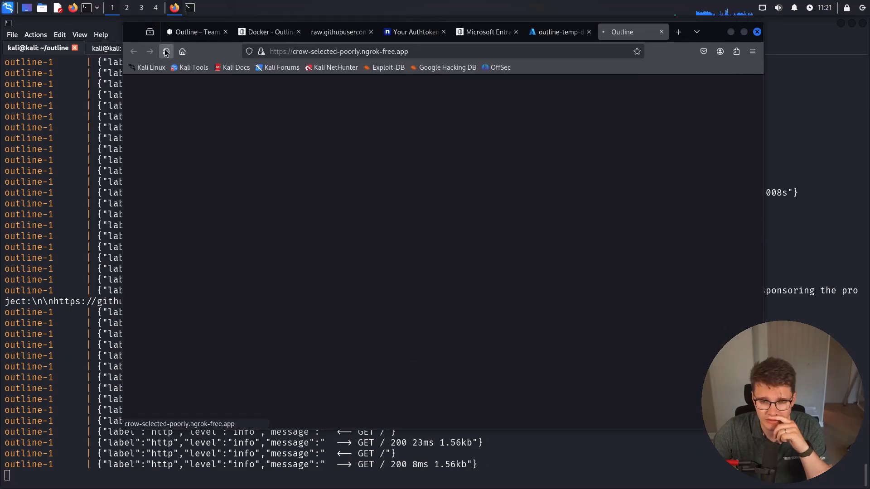
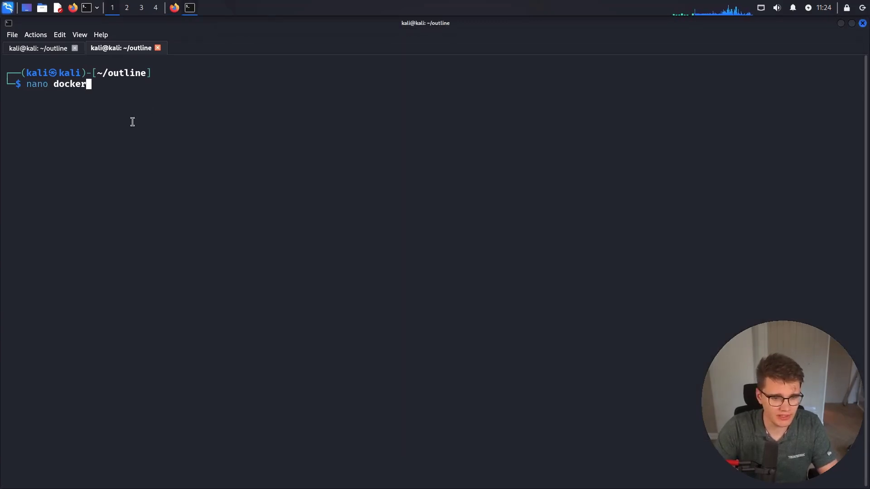
Step: Edit the URL= line in docker.env to use https for the ngrok address and save the file
key(Return)
key(Down)
key(Down)
key(Down)
key(Down)
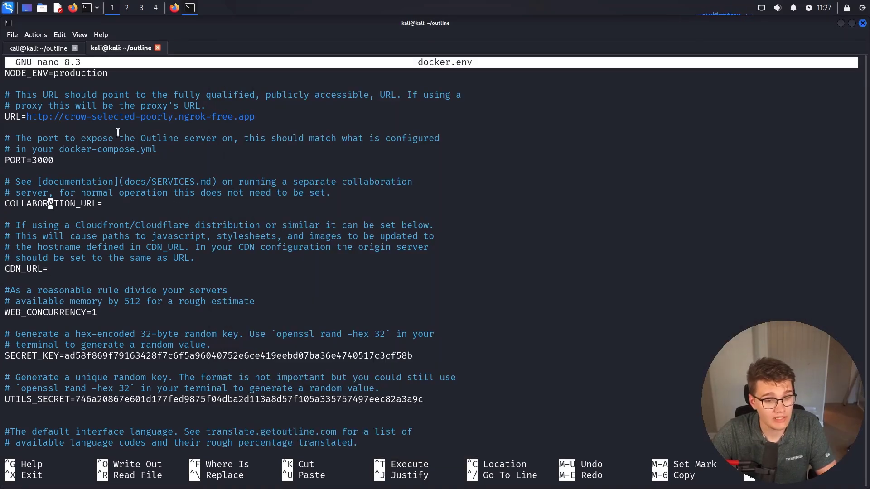
key(Up)
key(Up)
key(Up)
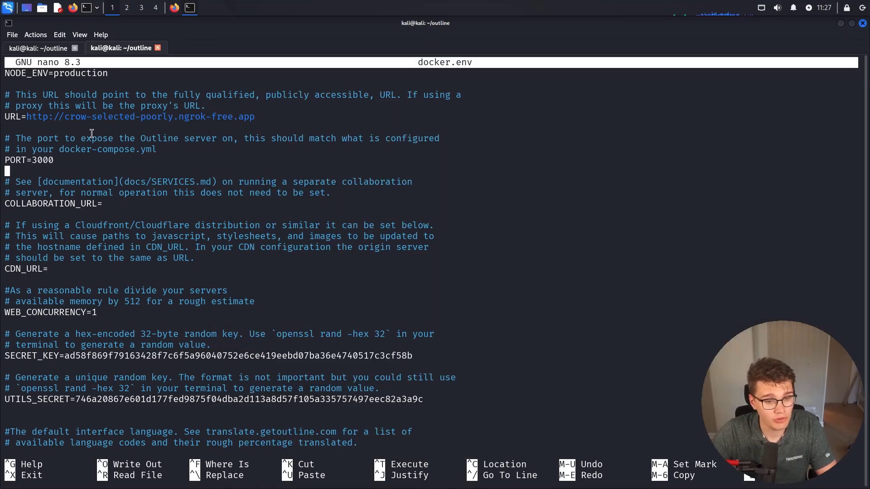
key(Up)
key(Right)
key(Right)
key(Right)
key(Right)
key(Right)
key(Right)
key(Right)
key(Right)
text(s)
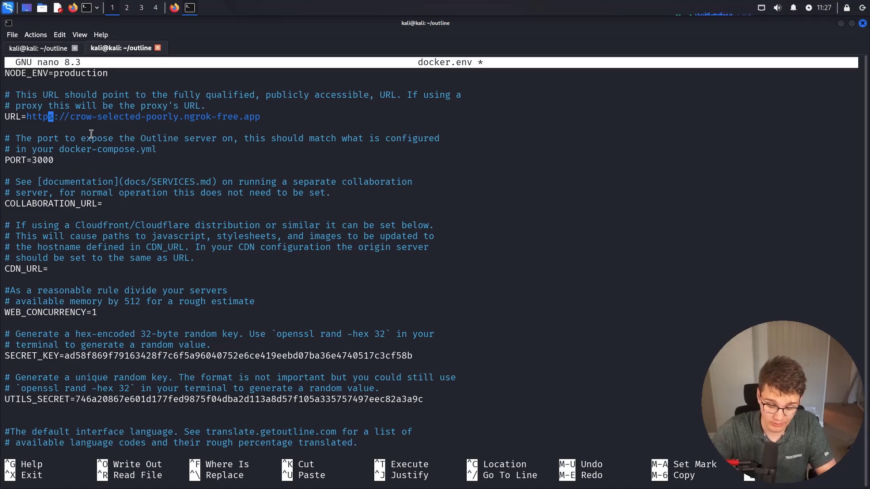
key(ctrl+x)
key(y)
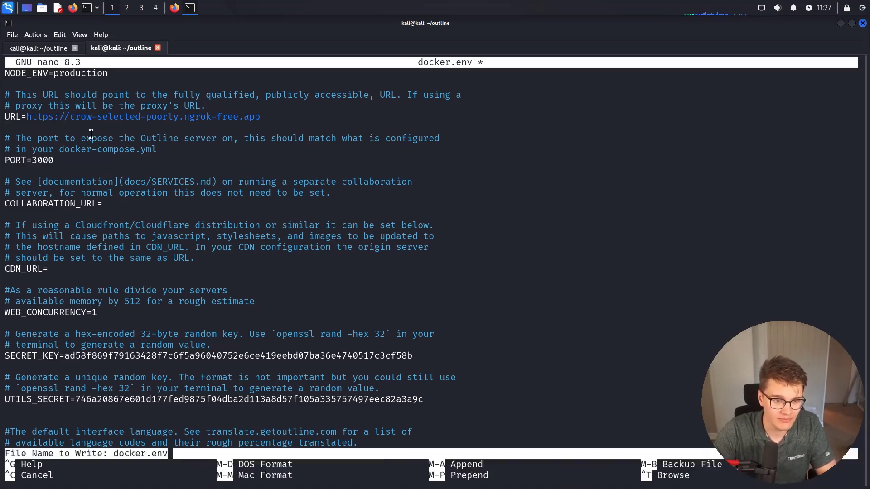
key(Return)
Step: Stop the running Outline containers, clear the terminal, and start them again with docker-compose up
click(48, 50)
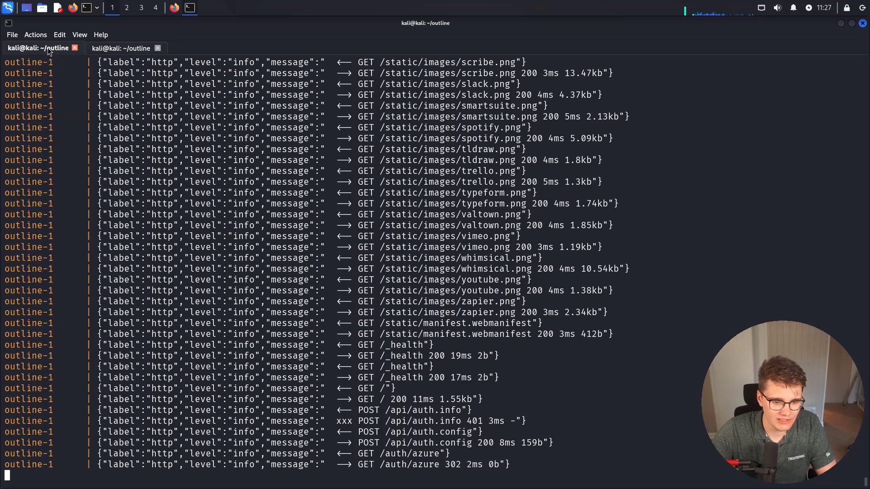
key(ctrl+c)
text(clear)
key(Return)
key(Up)
key(Up)
key(Return)
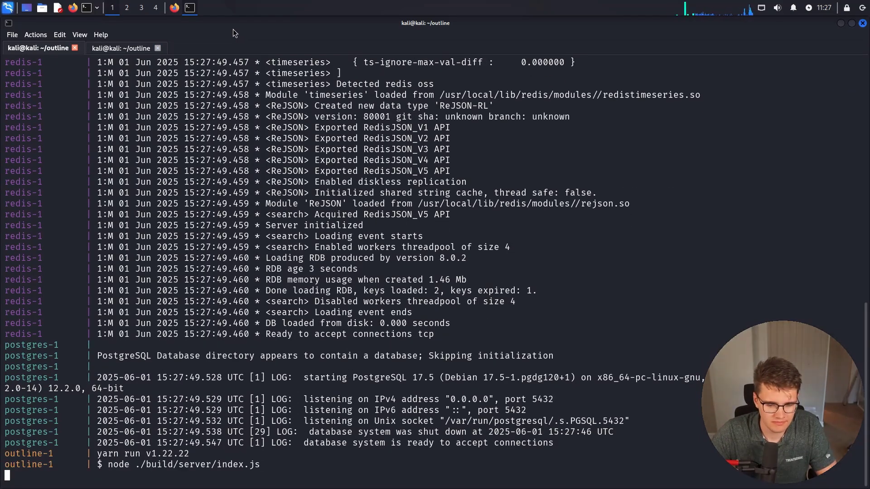
Step: Reload the Outline login page at the https ngrok address in Firefox
key(alt+Tab)
click(415, 54)
key(Return)
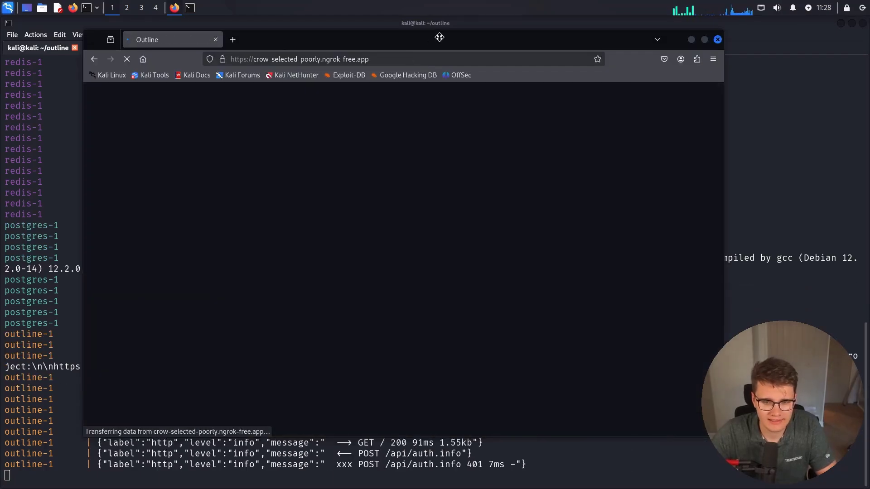
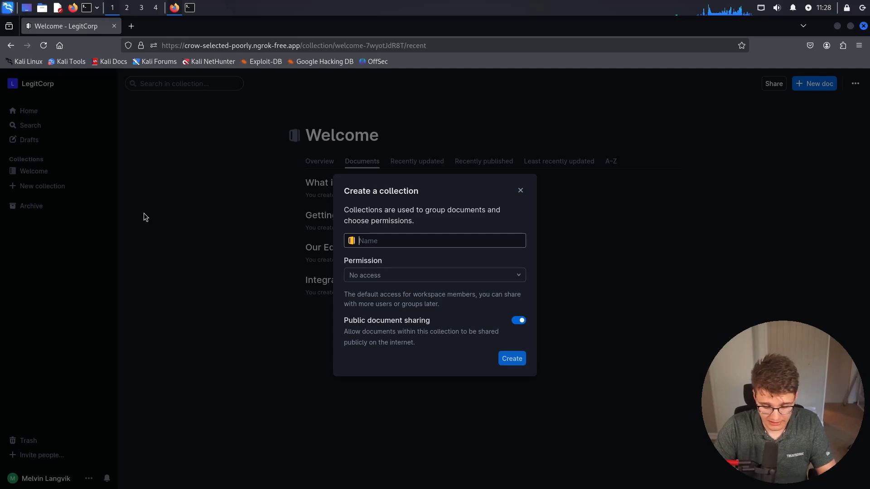
Step: Create a collection named Pentest-2025-legitcorp
text(Pentest-2025)
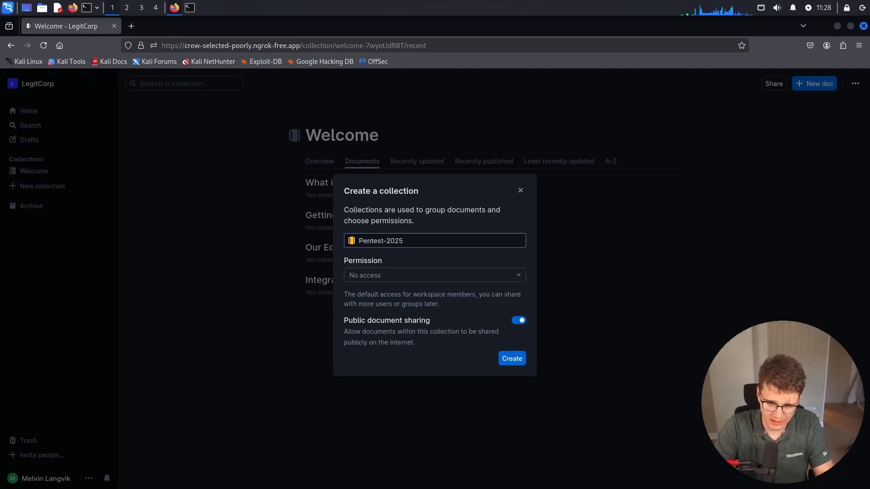
text(-legitcorp)
key(Return)
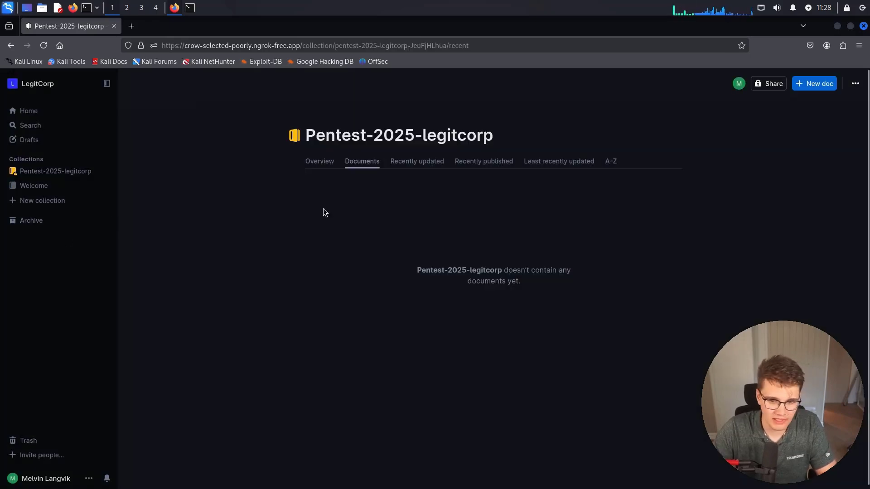
Step: Create a separate OSINT collection, then delete it
click(40, 207)
text(OSINT)
key(Return)
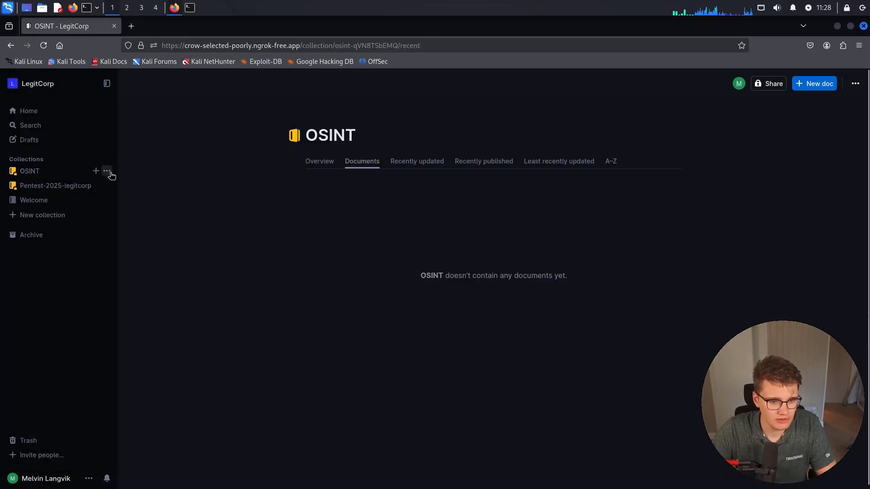
click(113, 174)
click(172, 376)
click(494, 270)
Step: Add an OSINT document to Pentest-2025-legitcorp with a nested gowitness document
click(54, 171)
click(96, 171)
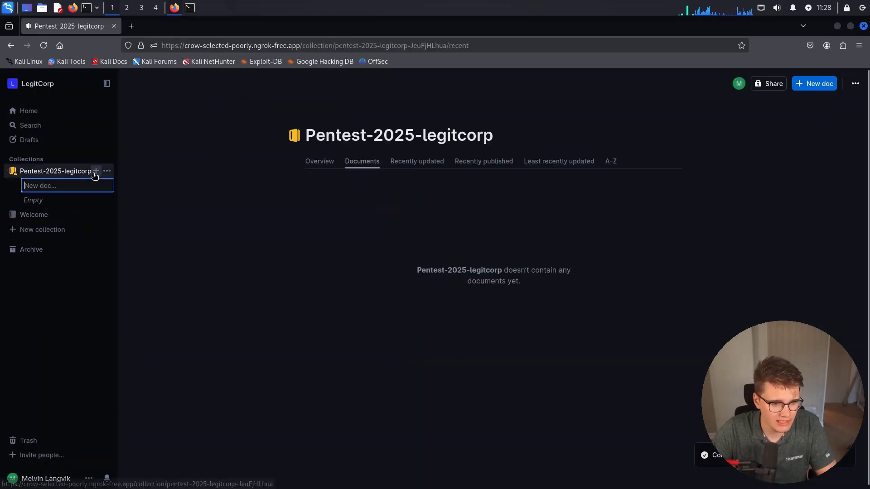
text(OSINT)
key(Return)
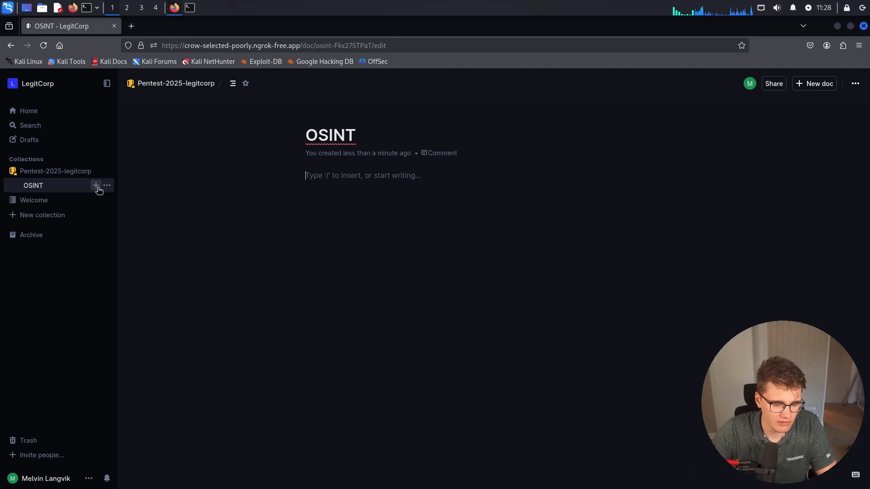
click(95, 185)
text(gowitness)
key(Return)
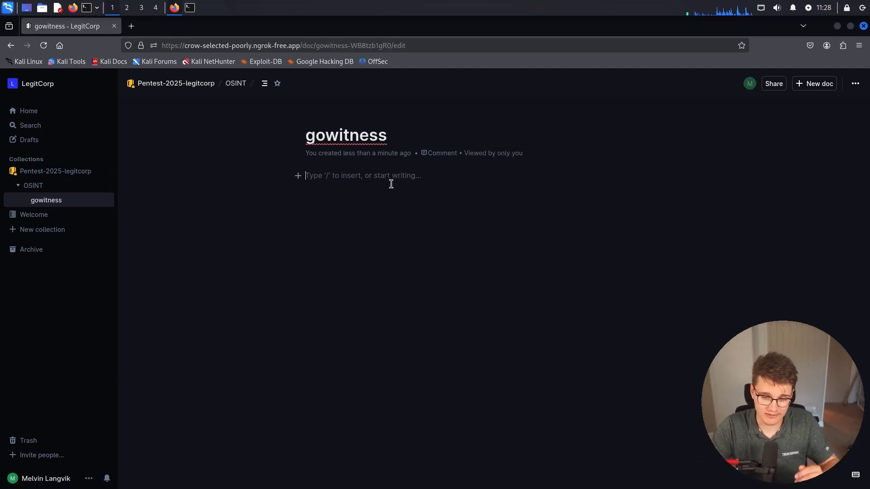
Step: Insert a code block with the text 'dadad' into the gowitness document
text(/code)
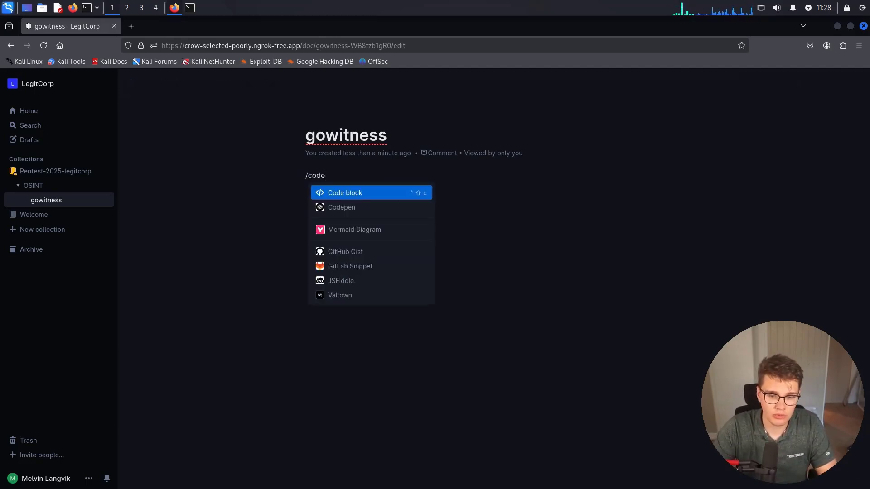
key(Return)
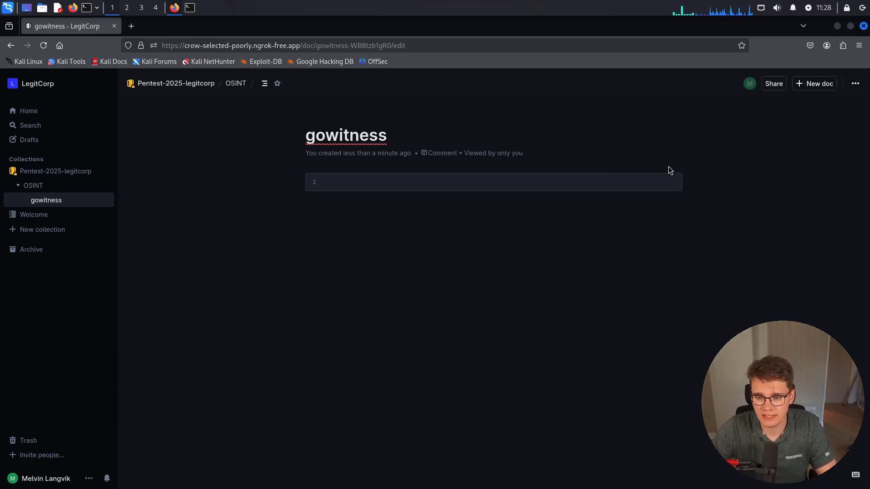
text(dadad)
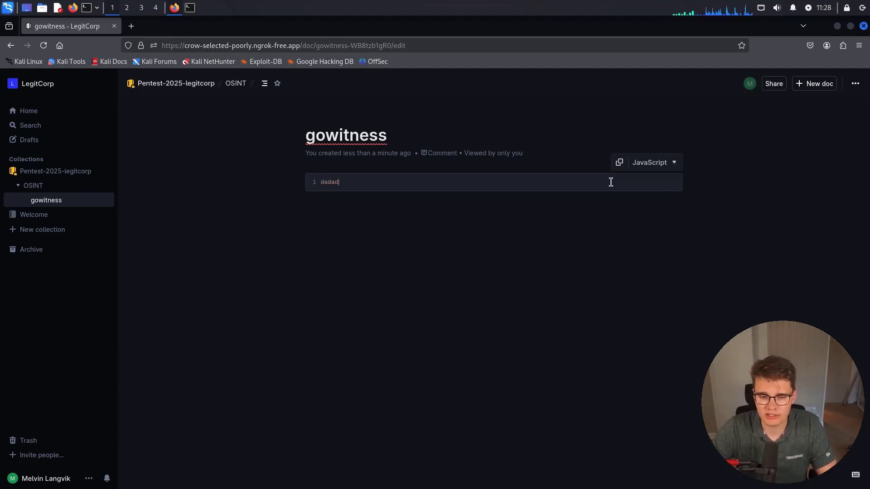
click(653, 162)
click(483, 253)
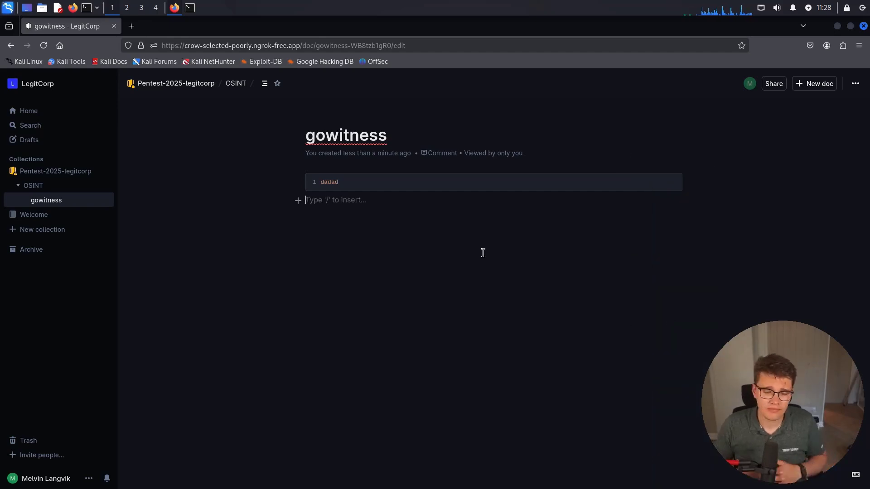
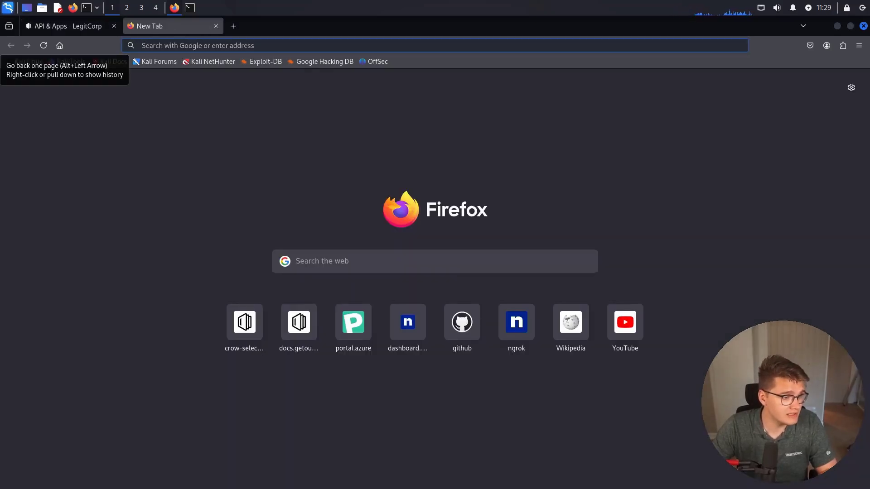
Step: Search 'getoutline api', open the 'API Documentation – Outline' result, and scroll to API key authentication
text(getoutline api)
key(Return)
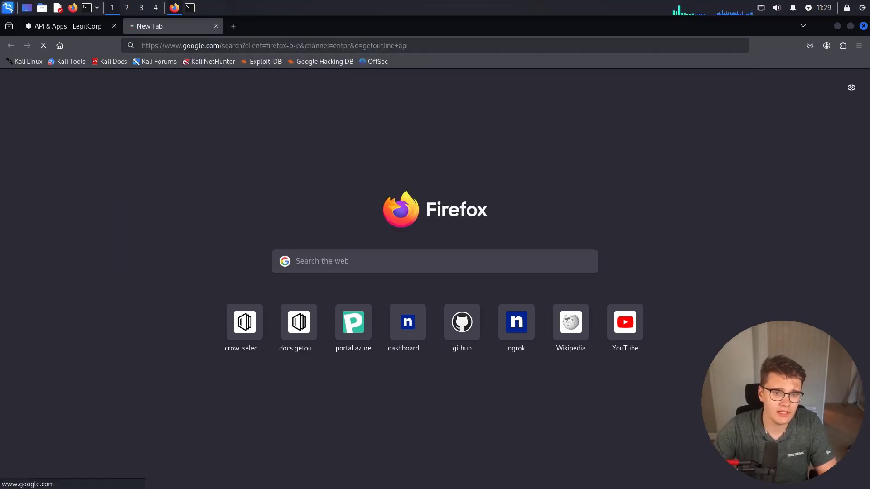
click(204, 166)
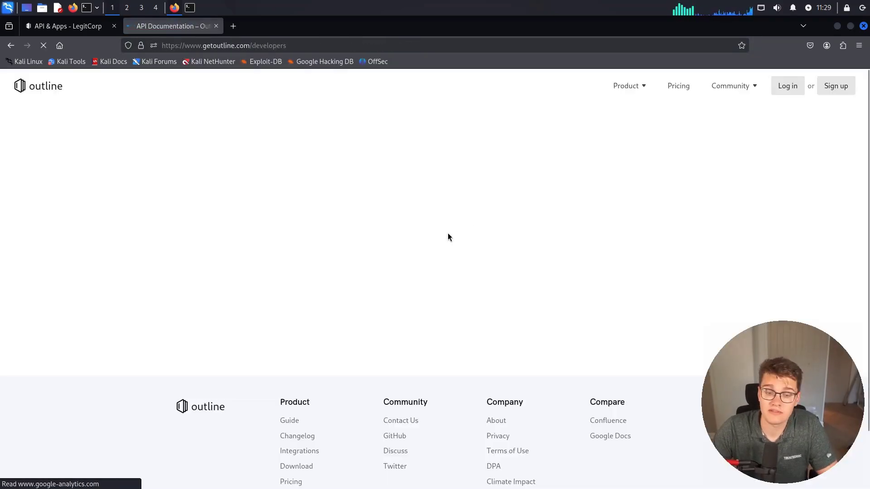
scroll(217, 304, down, 5)
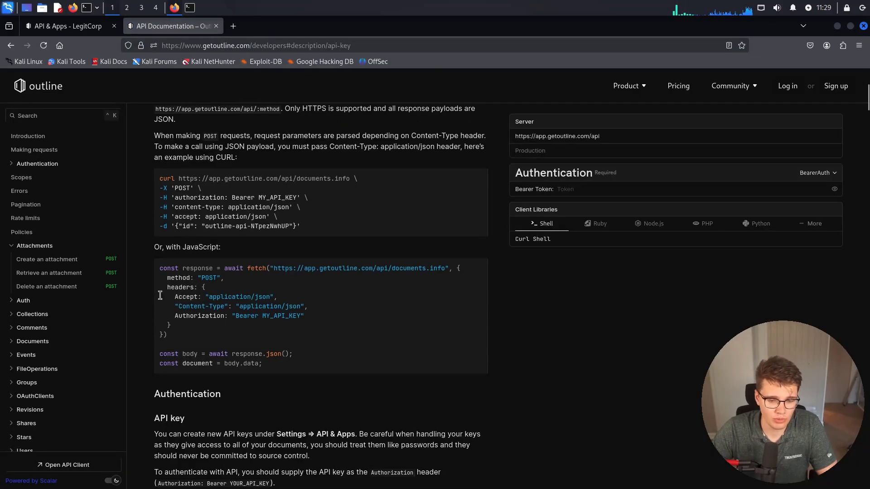